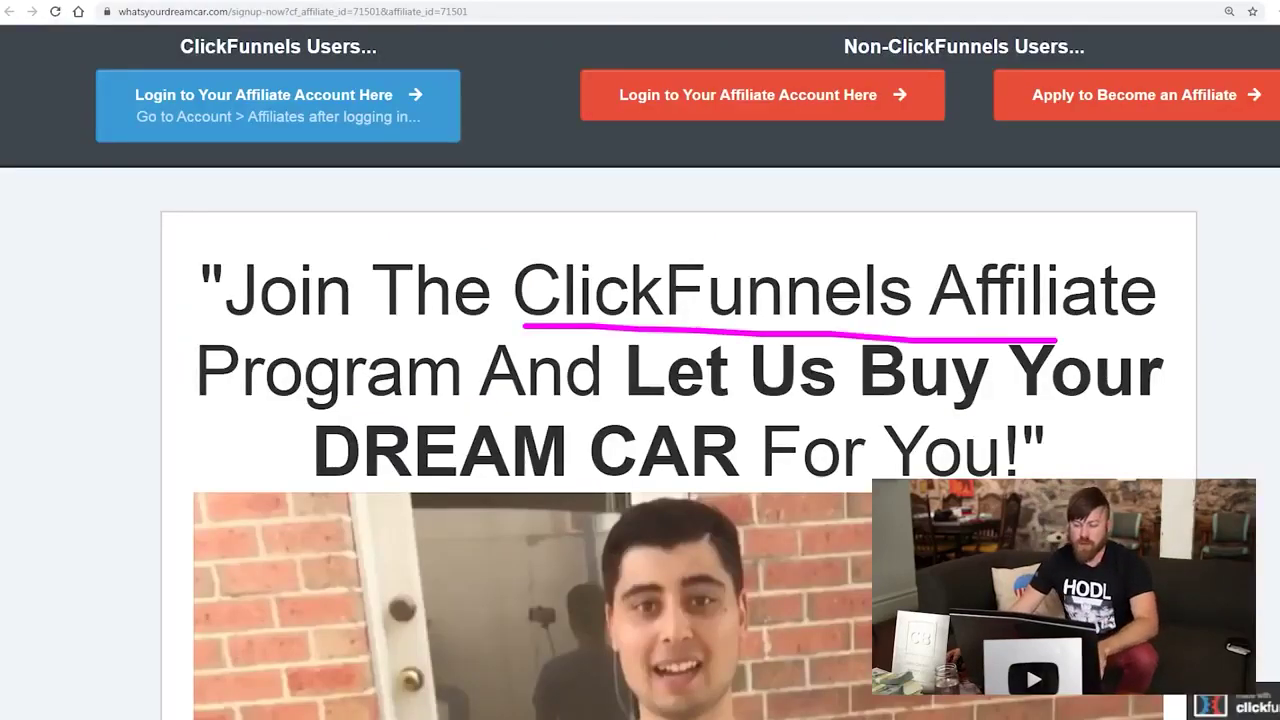
Scroll to the Methods list in the swipes document and follow its Facebook link
scroll(640, 370, down, 8)
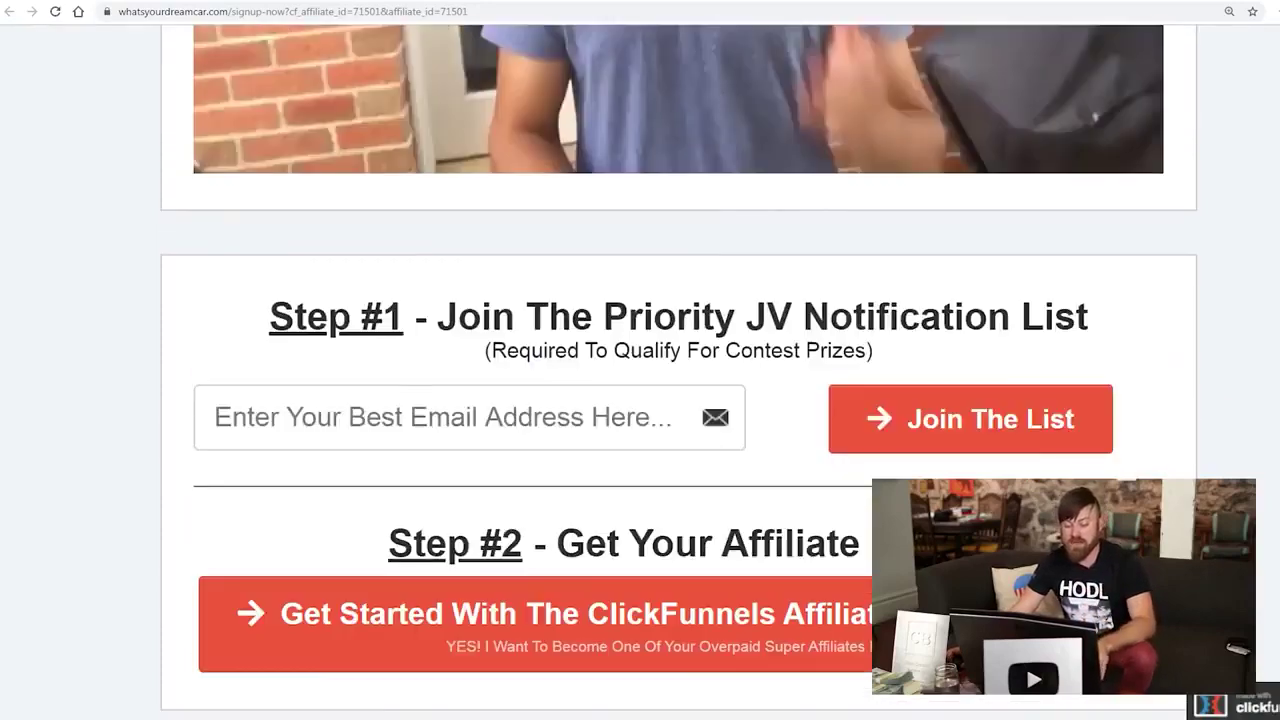
scroll(640, 370, down, 7)
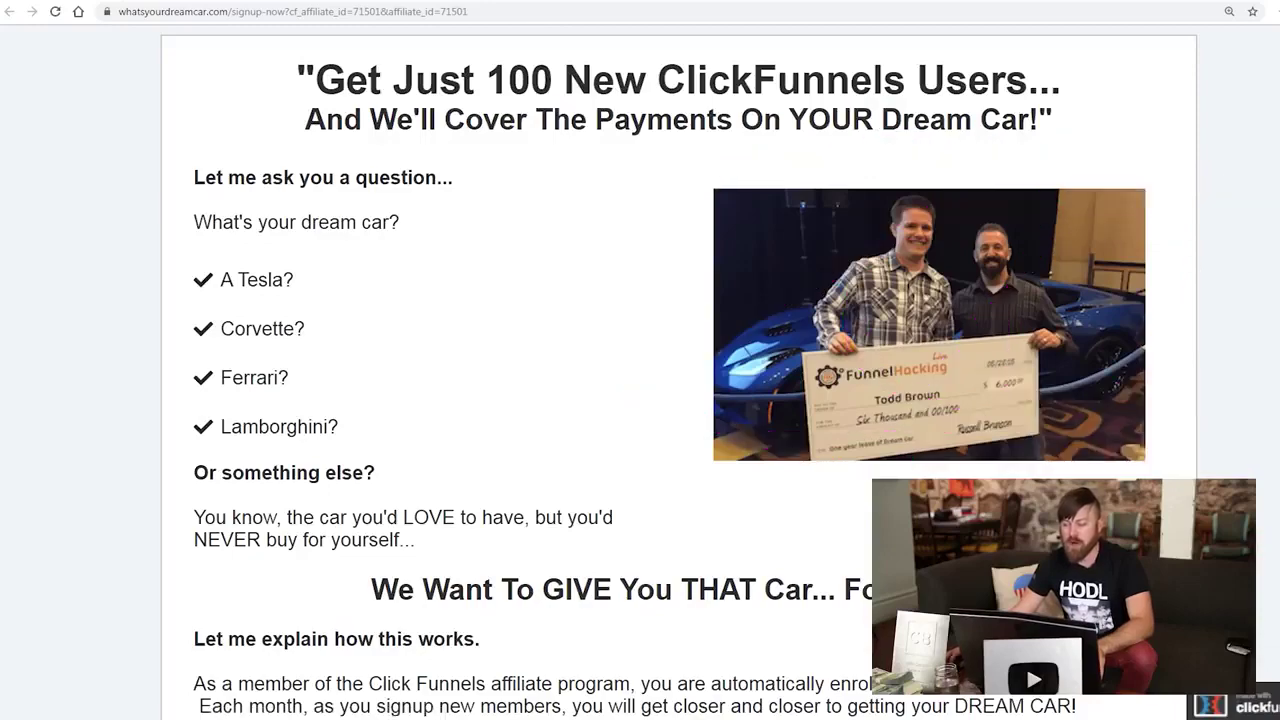
scroll(640, 370, down, 20)
scroll(640, 370, up, 5)
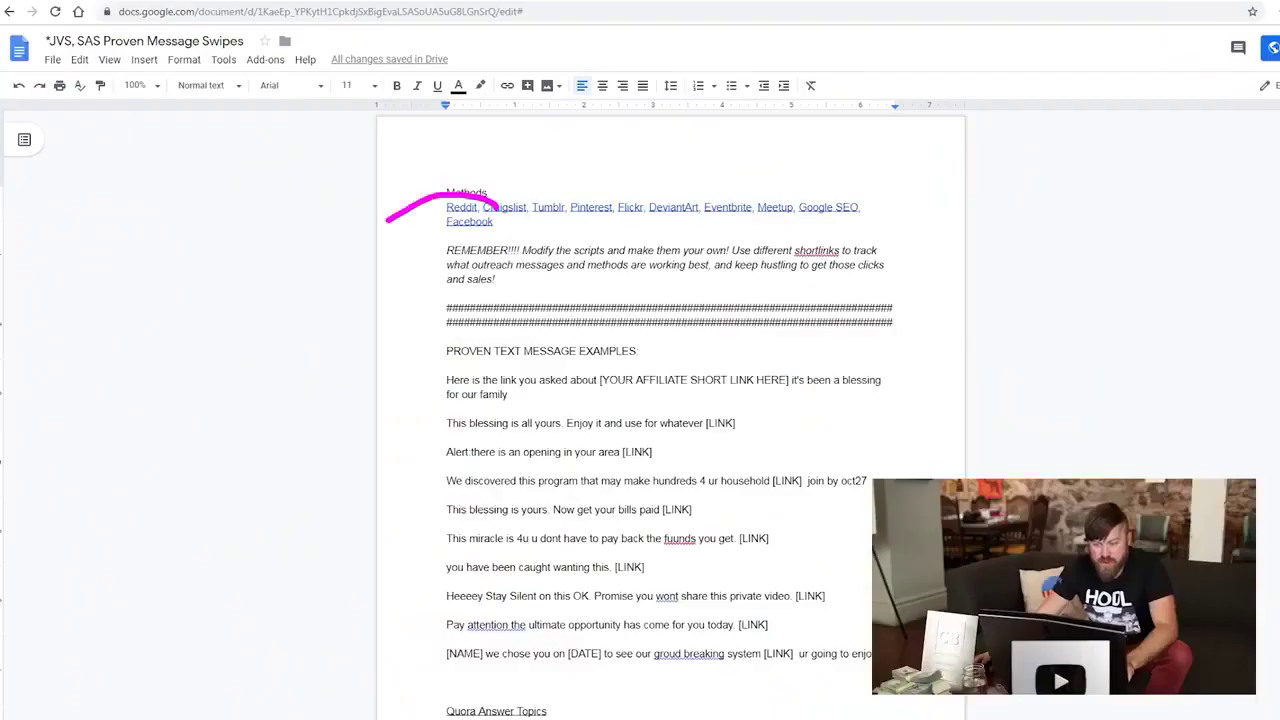
click(485, 221)
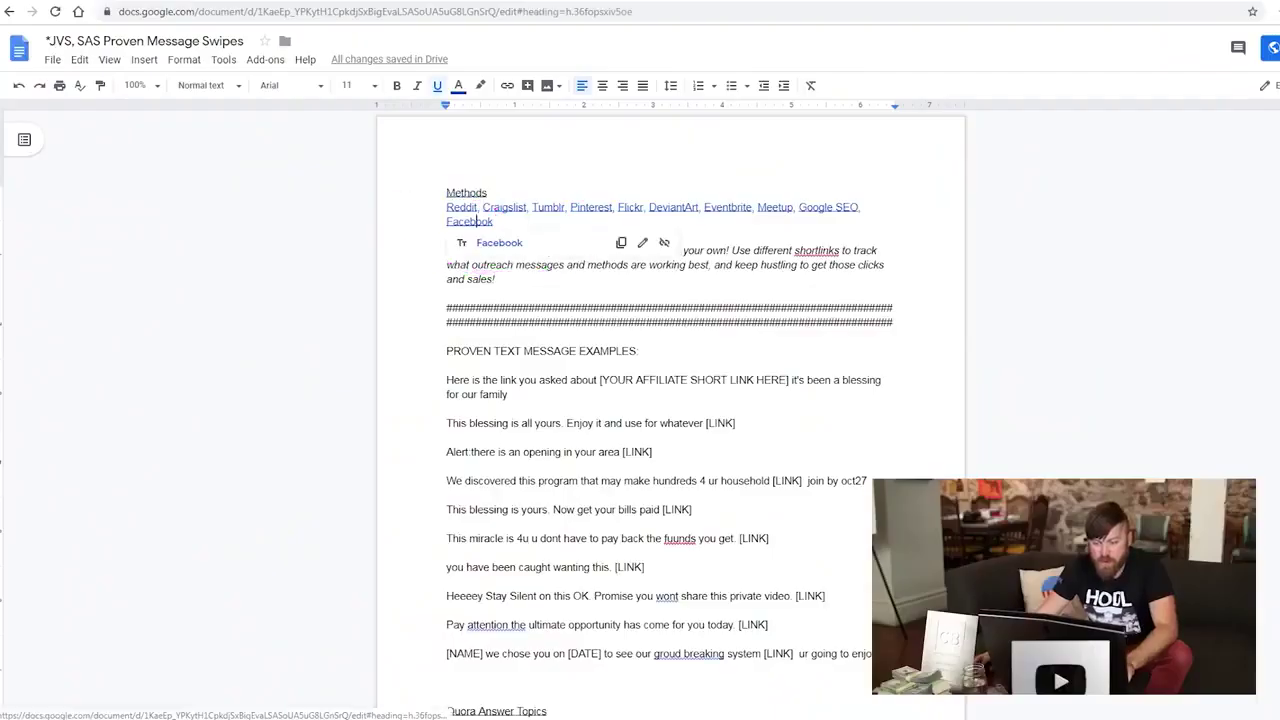
Jump to the document's Facebook section
click(499, 243)
key(shift+Down)
key(shift+Down)
key(shift+Down)
key(shift+Down)
key(shift+Down)
key(shift+Down)
key(shift+Down)
key(shift+Down)
key(shift+Down)
key(shift+Down)
key(shift+Down)
key(shift+Down)
key(shift+Down)
key(shift+Down)
key(shift+Down)
key(shift+Down)
key(shift+Down)
key(shift+Down)
key(shift+Down)
key(shift+Down)
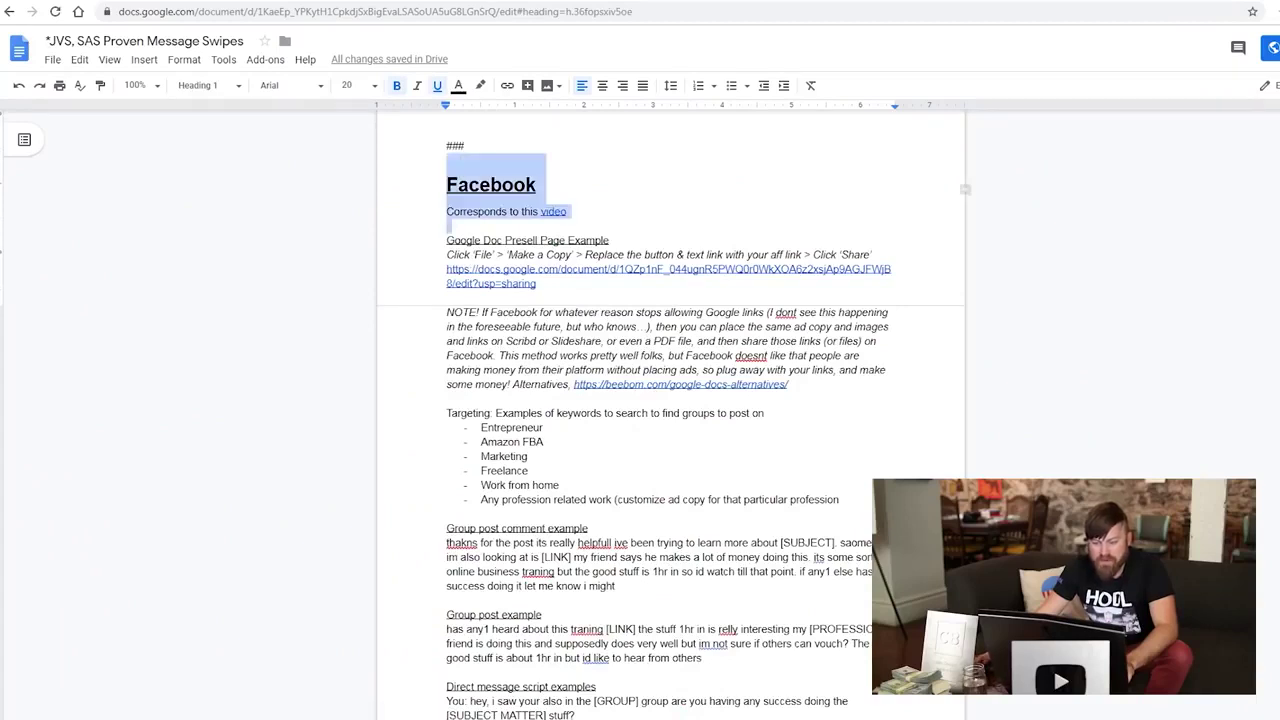
click(589, 528)
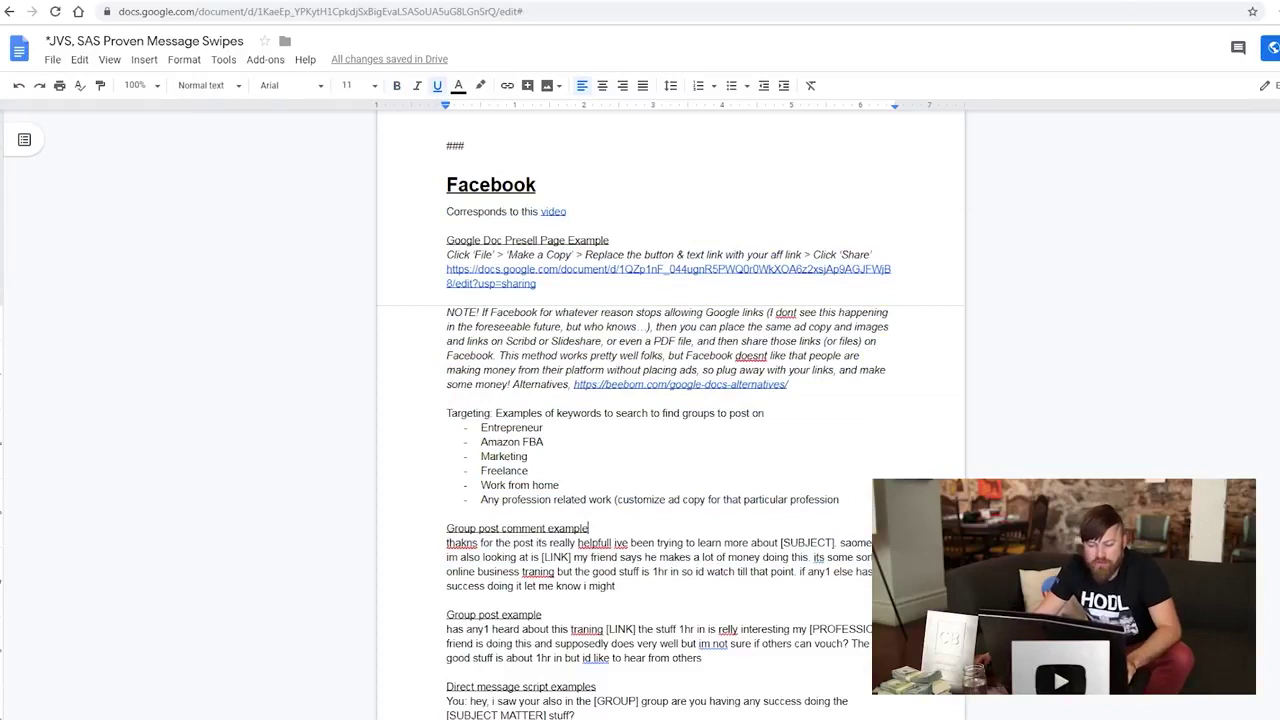
Highlight the 'Work from home' targeting keyword and move over to Facebook
drag(446, 413, 652, 500)
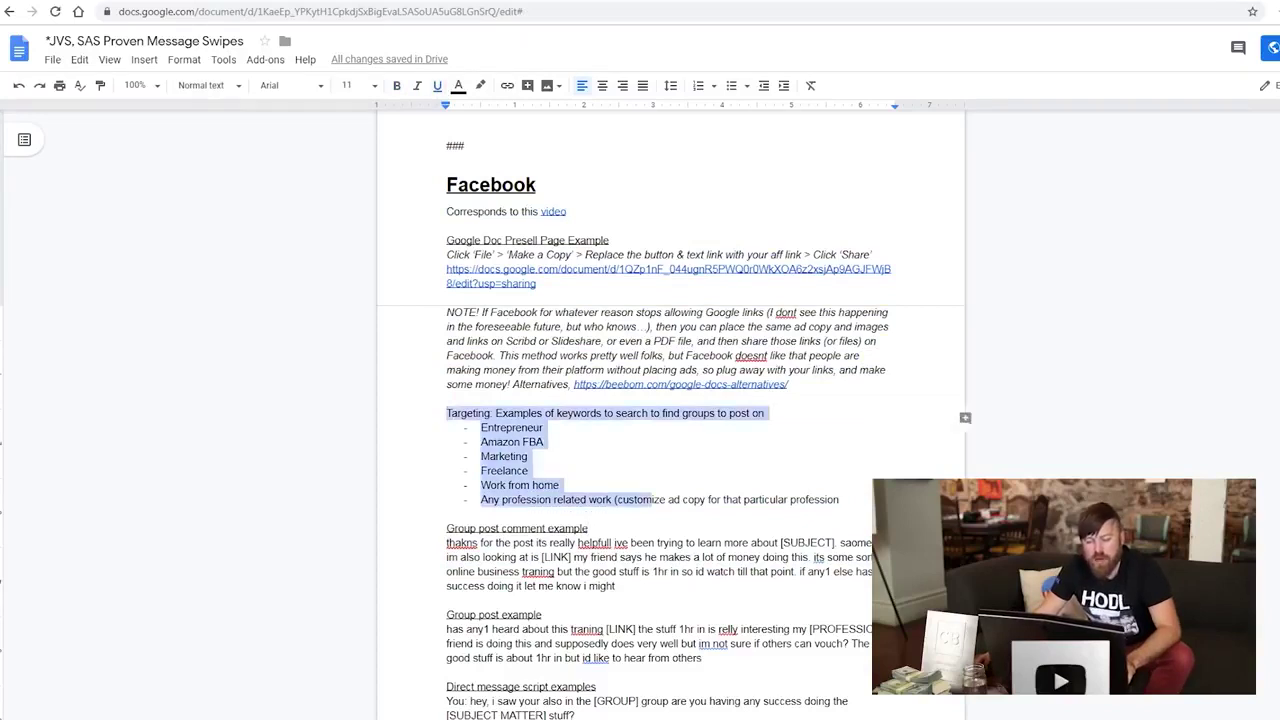
click(529, 470)
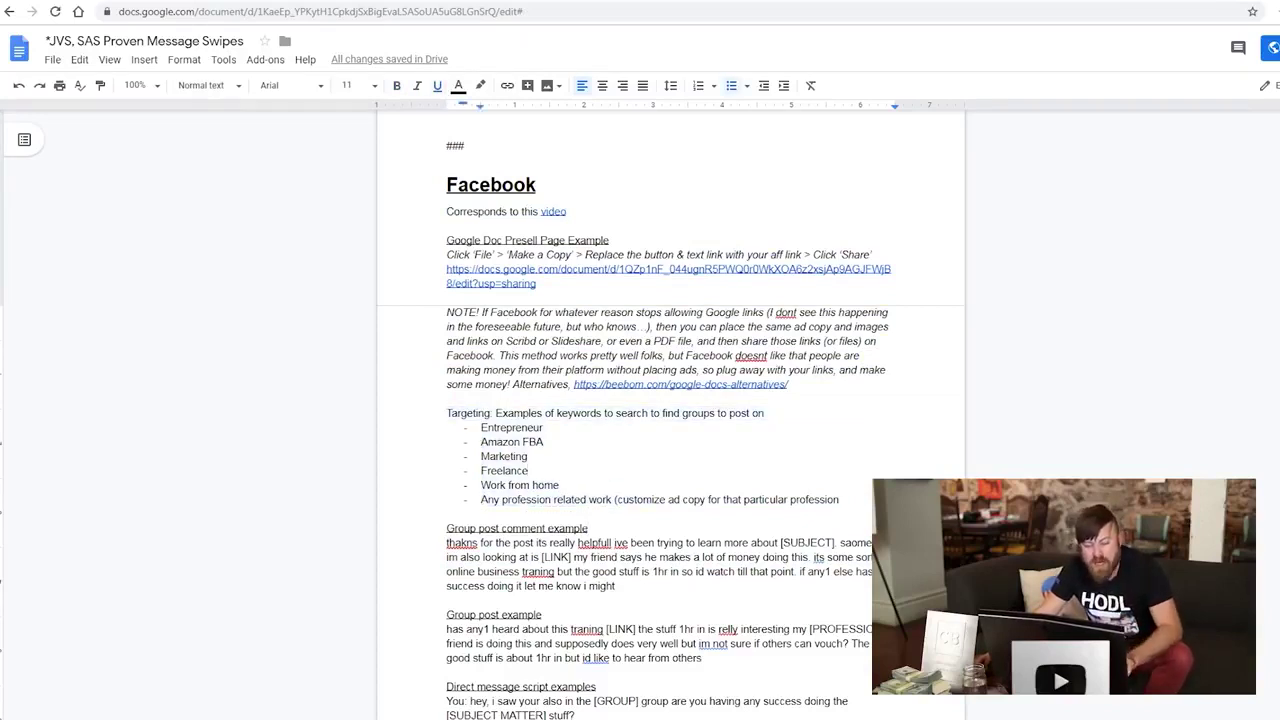
drag(481, 427, 527, 456)
click(481, 427)
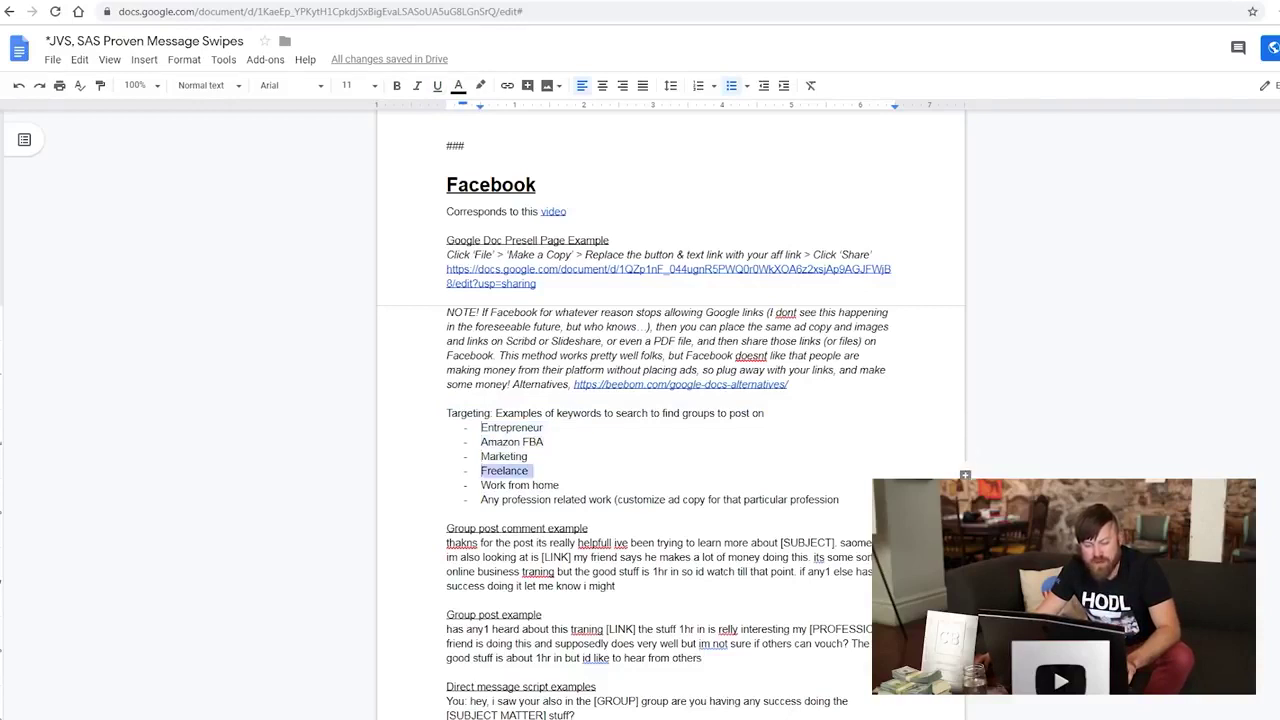
drag(481, 485, 562, 485)
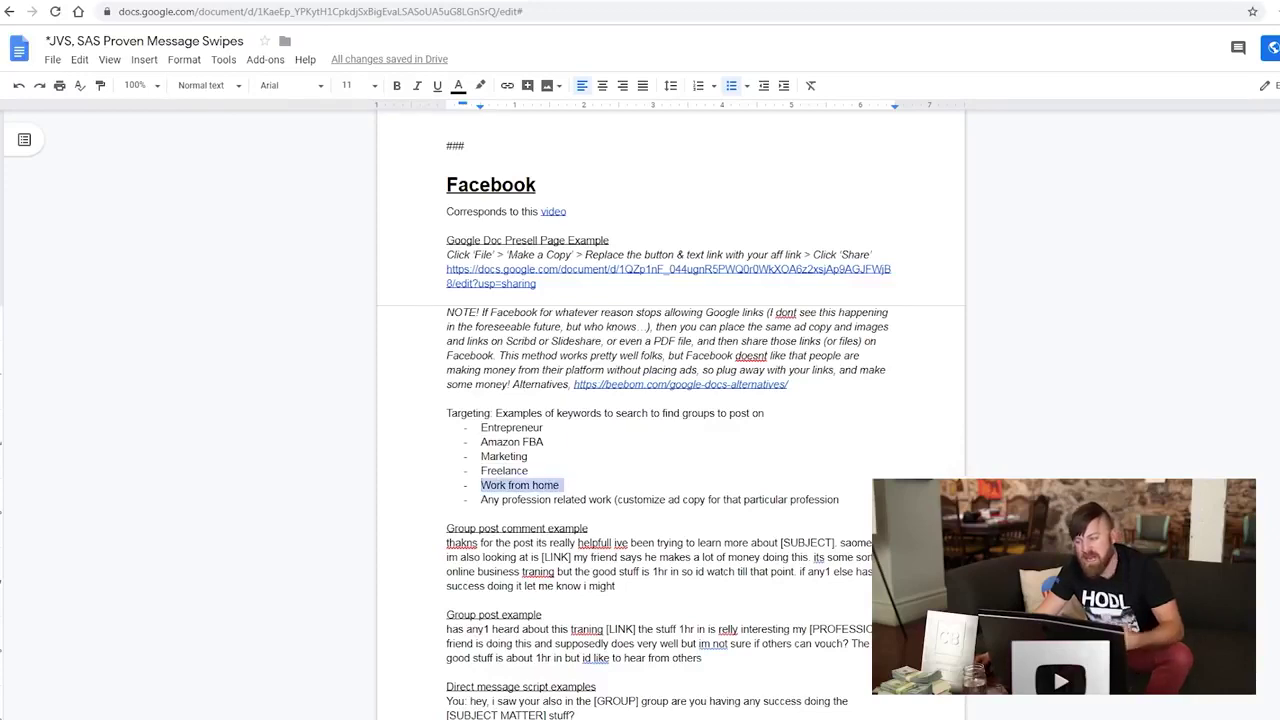
key(ctrl+Tab)
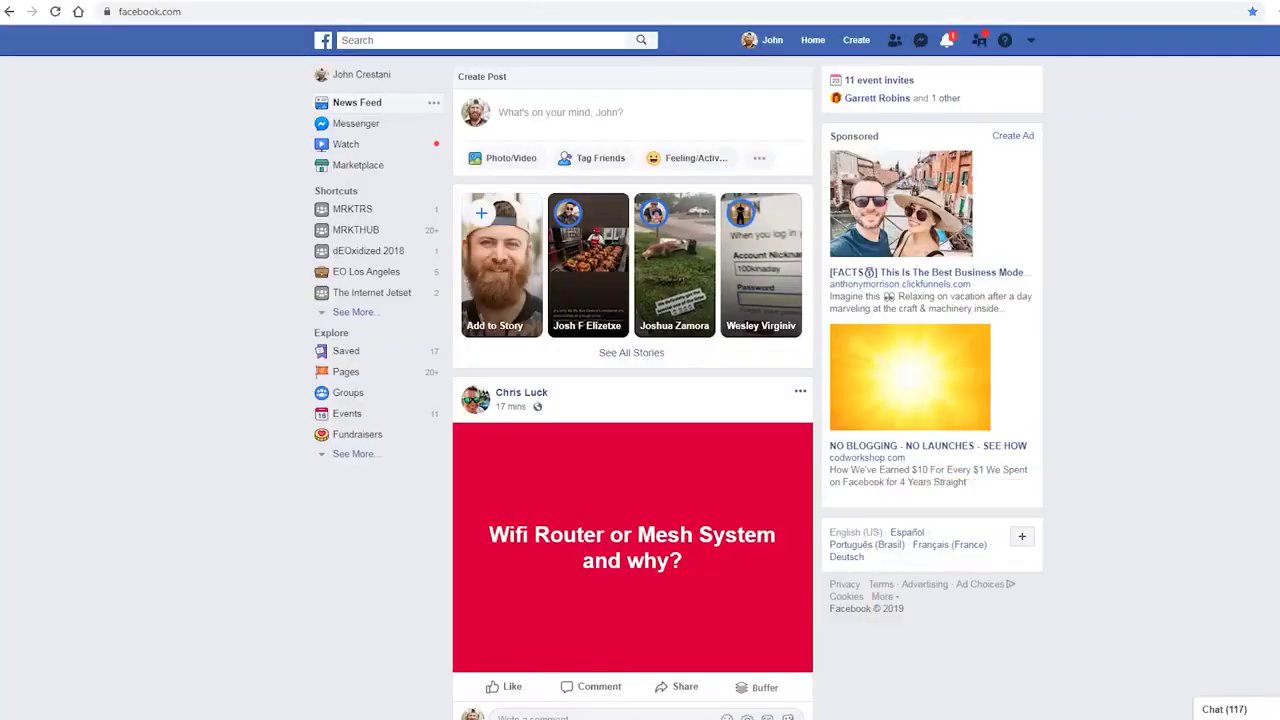
Search Facebook for 'Work from home' and request to join the first group result
key(ctrl+plus)
key(ctrl+plus)
key(ctrl+plus)
key(ctrl+plus)
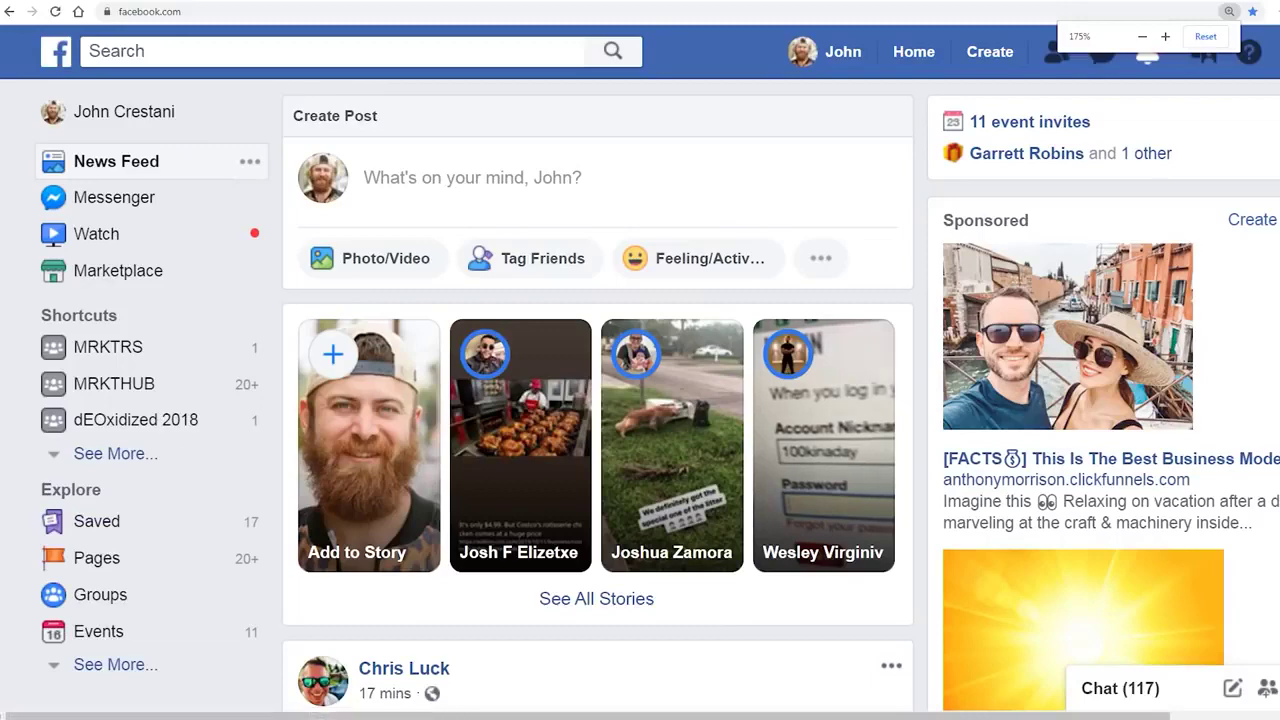
key(ctrl+minus)
click(200, 46)
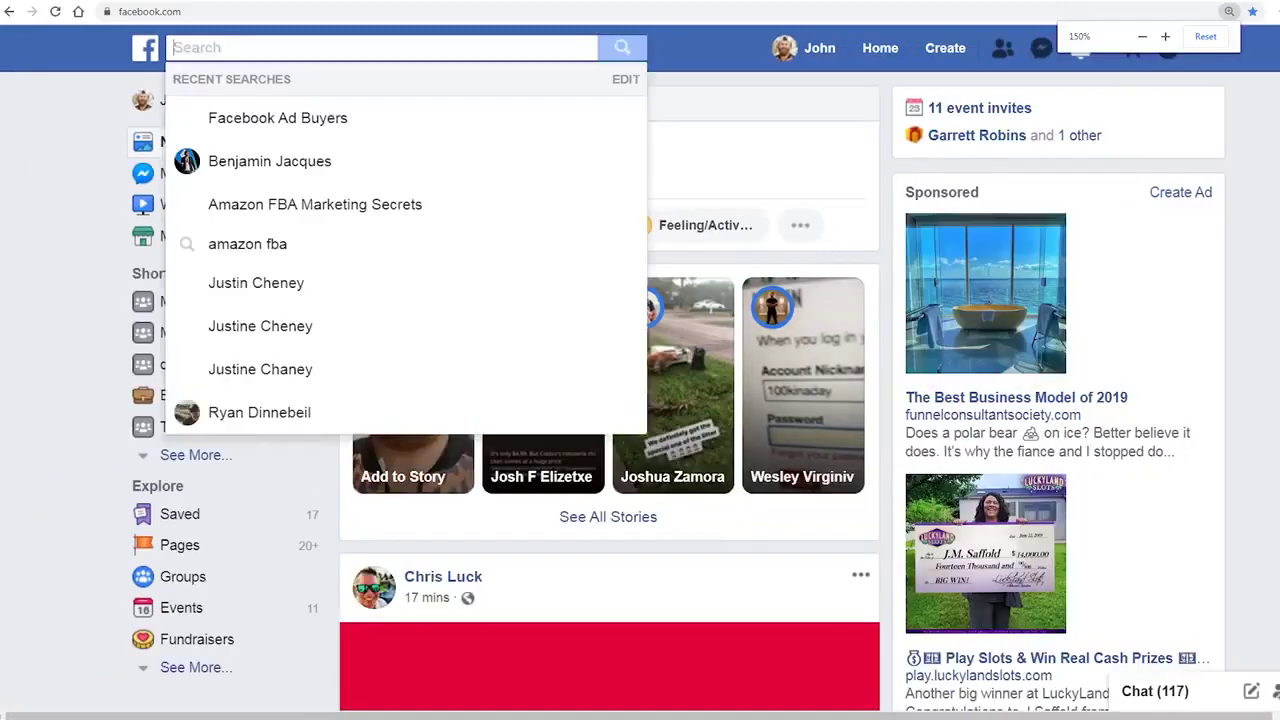
text(Work from home)
key(Return)
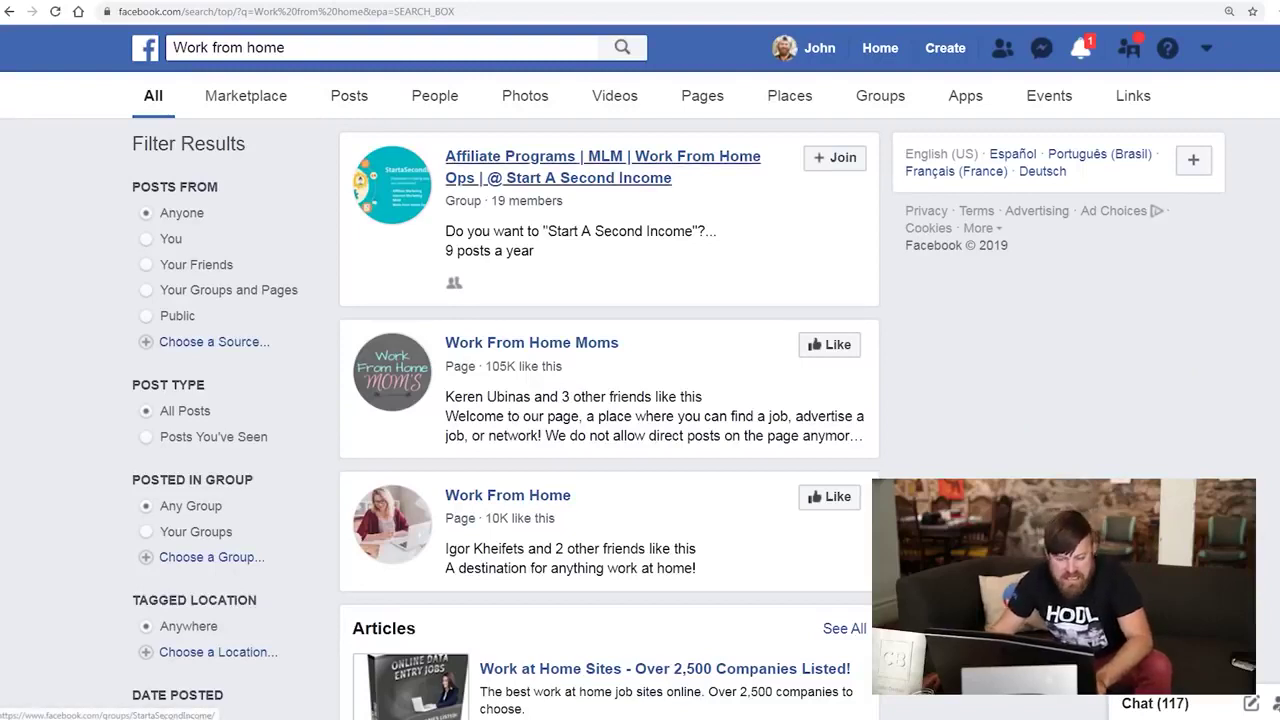
click(835, 157)
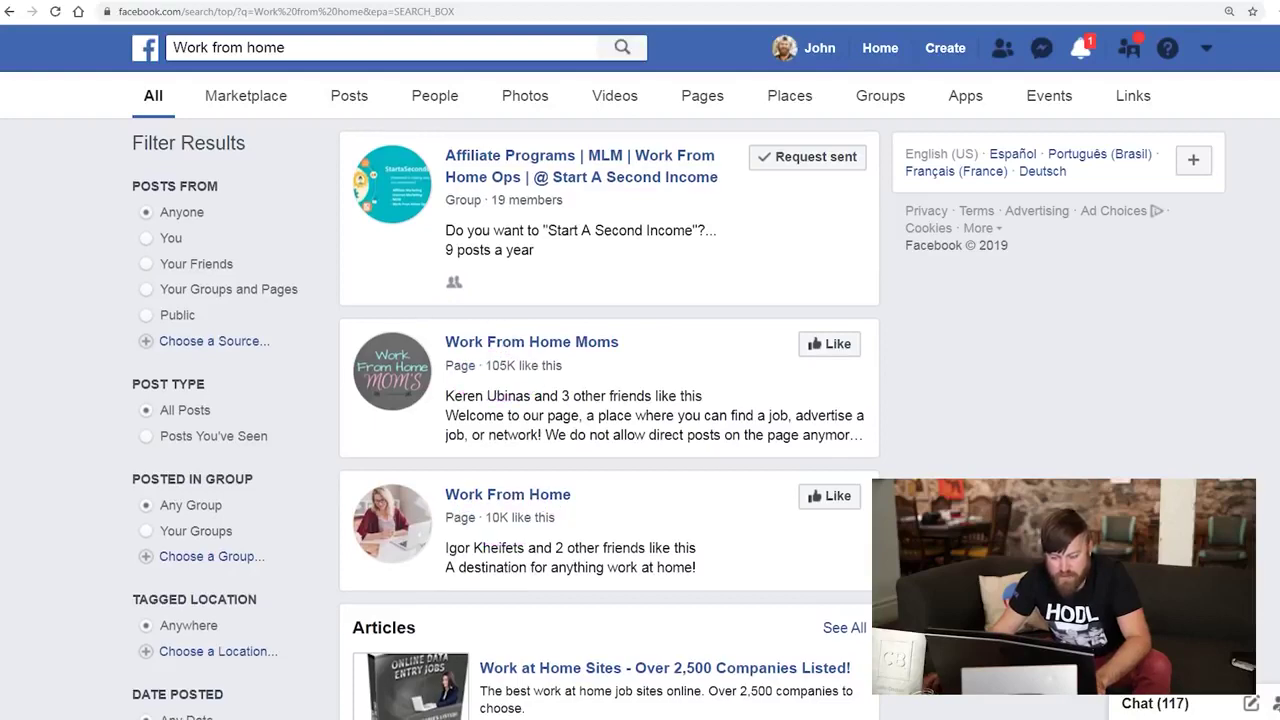
scroll(581, 427, down, 6)
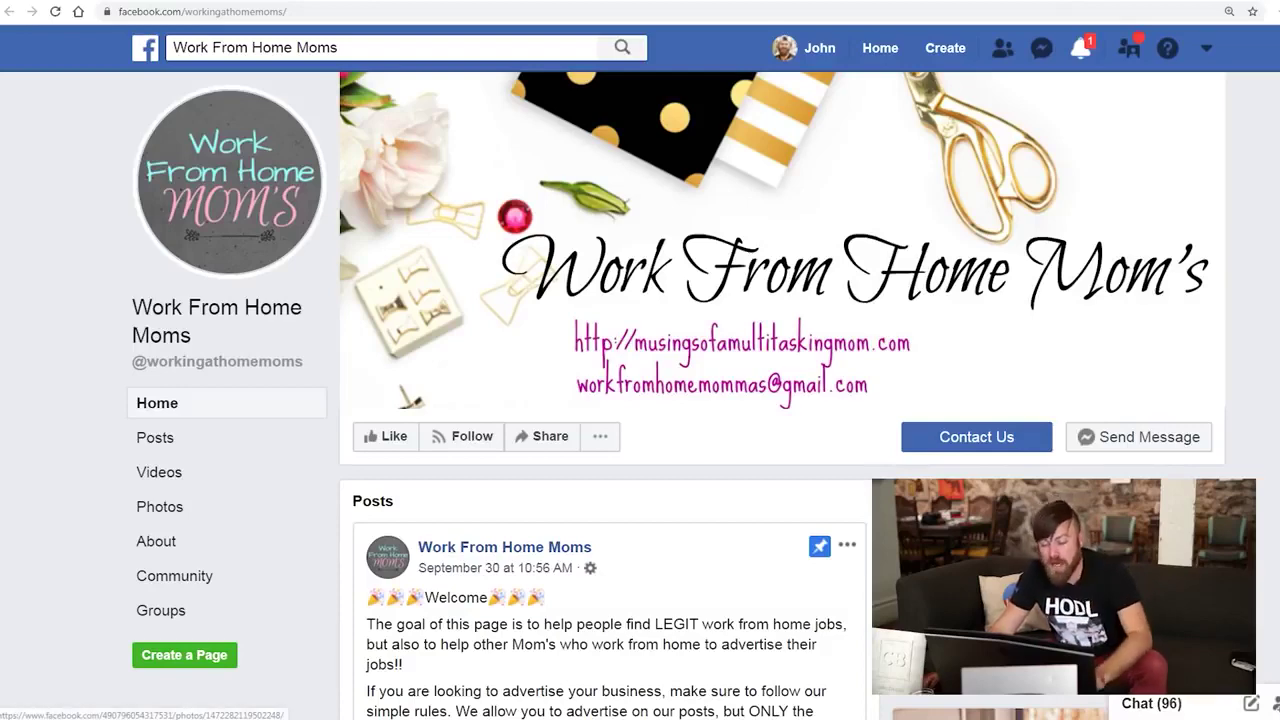
Browse the Work From Home Moms comments and start a Message chat with one commenter
scroll(780, 400, down, 4)
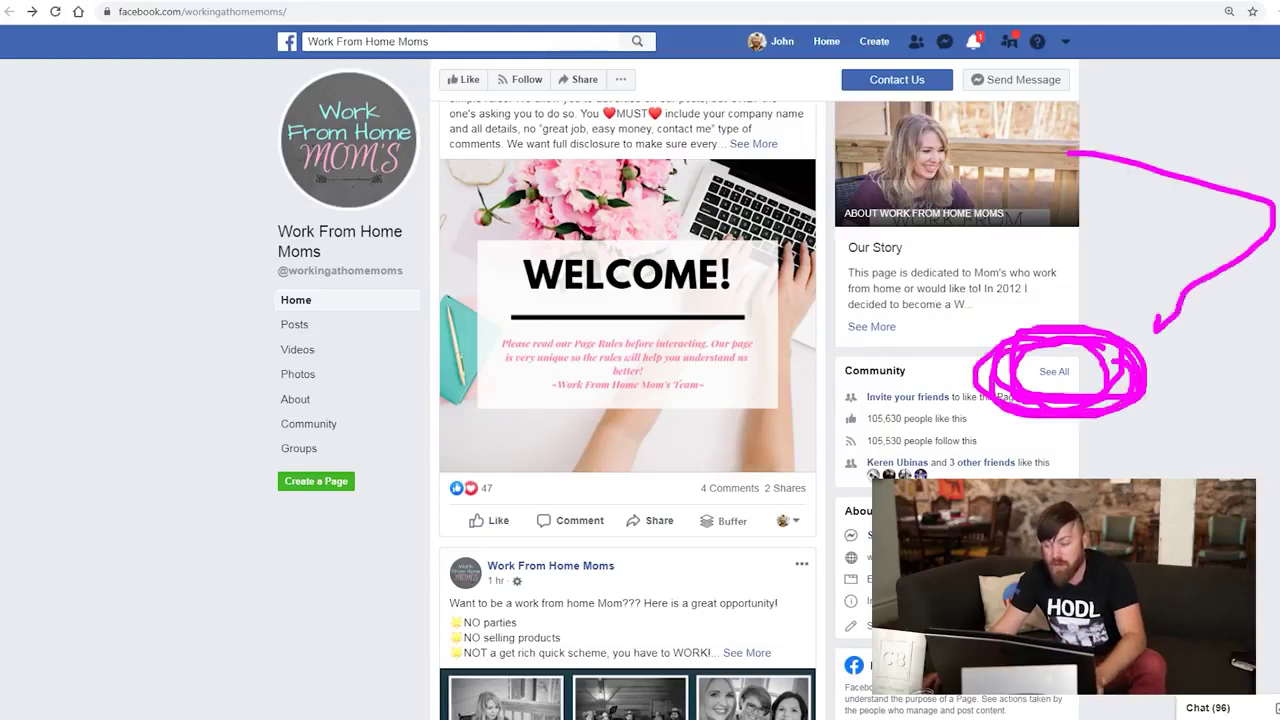
scroll(428, 85, up, 4)
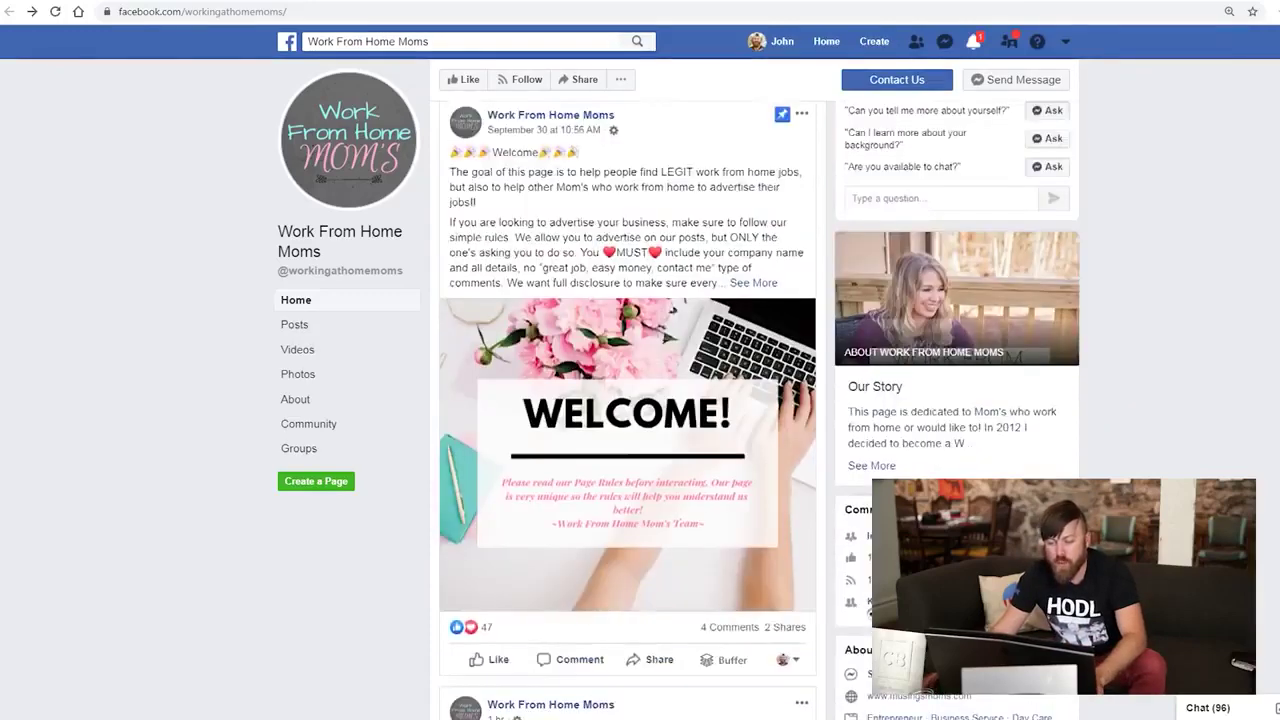
scroll(428, 81, down, 4)
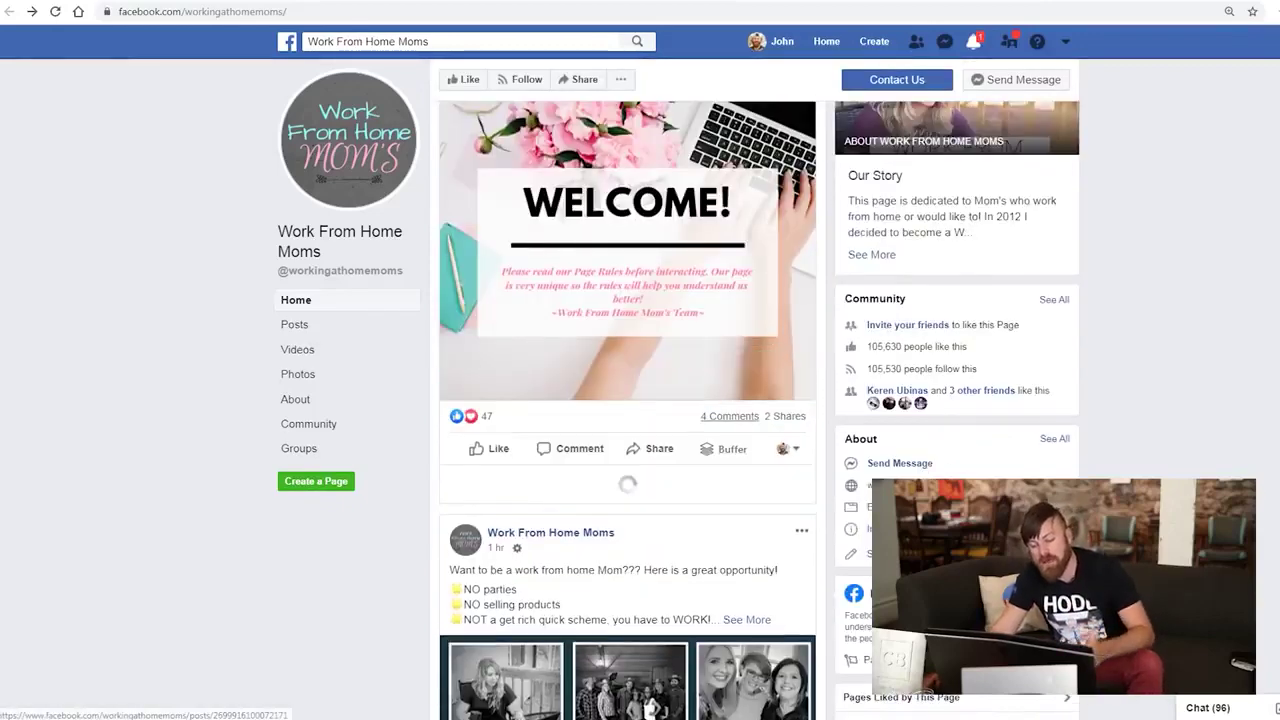
scroll(628, 410, down, 15)
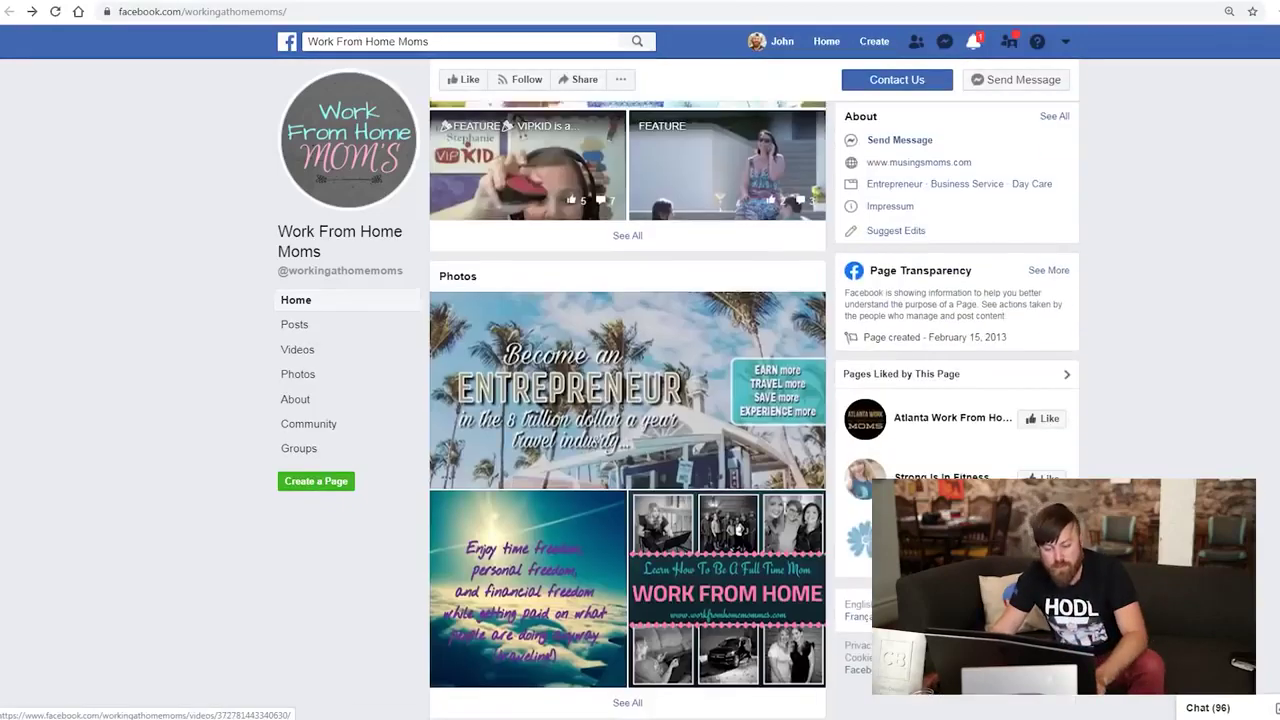
scroll(628, 410, down, 1)
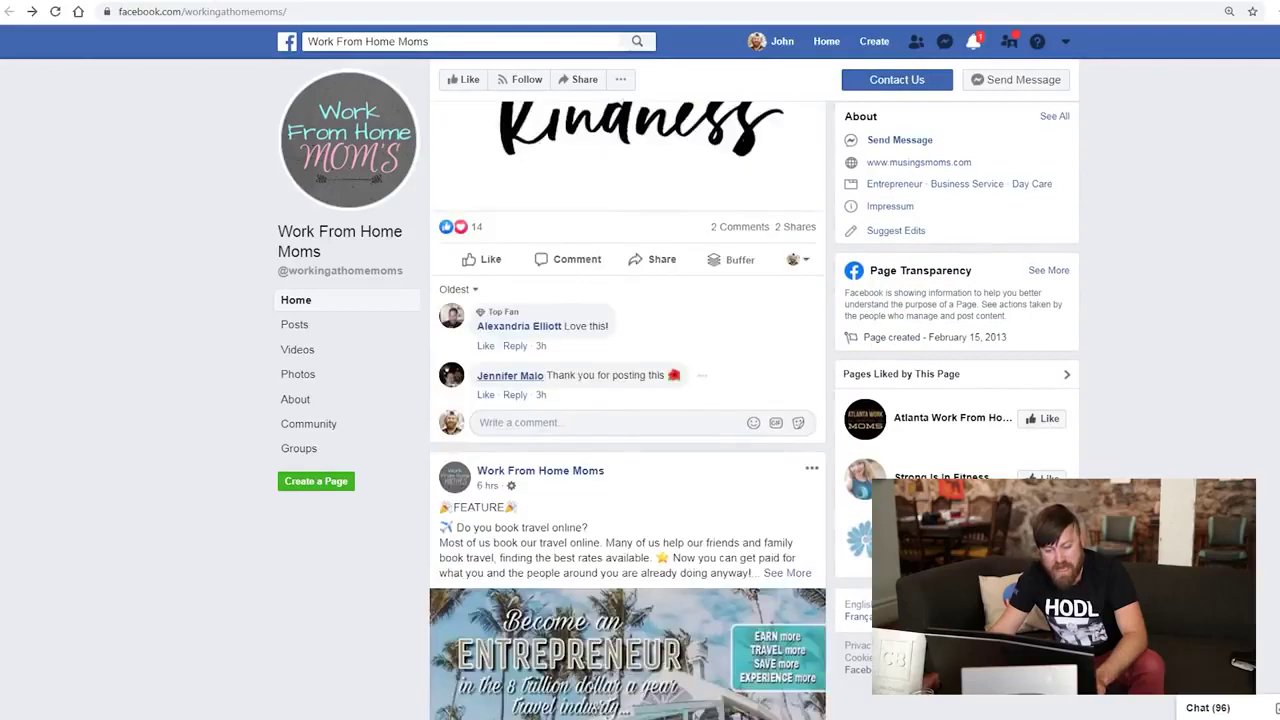
mouse_move(519, 326)
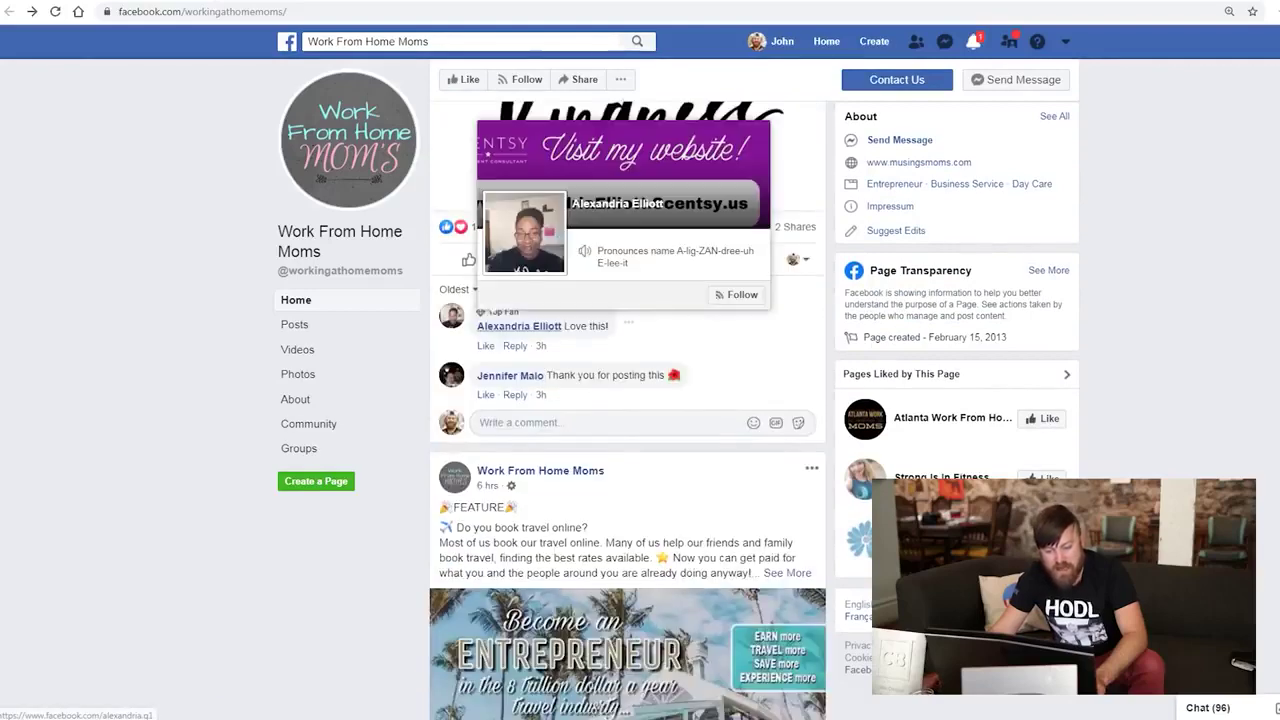
mouse_move(510, 375)
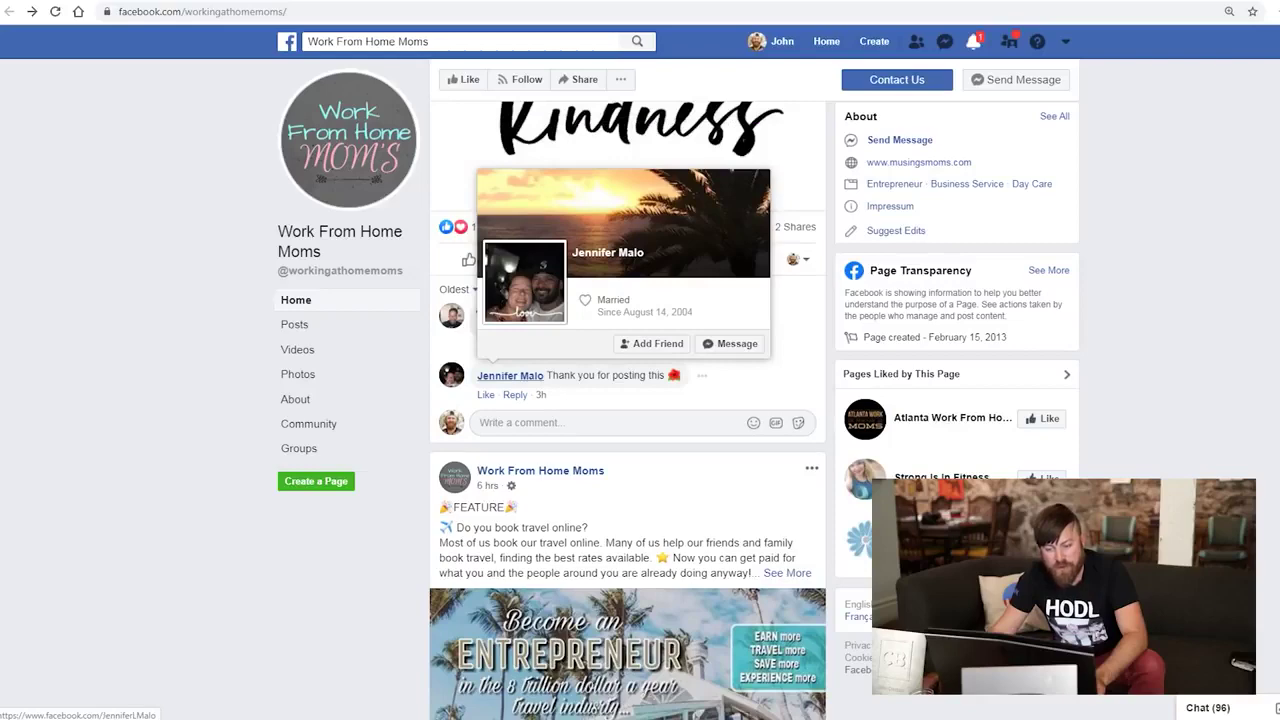
scroll(628, 410, down, 5)
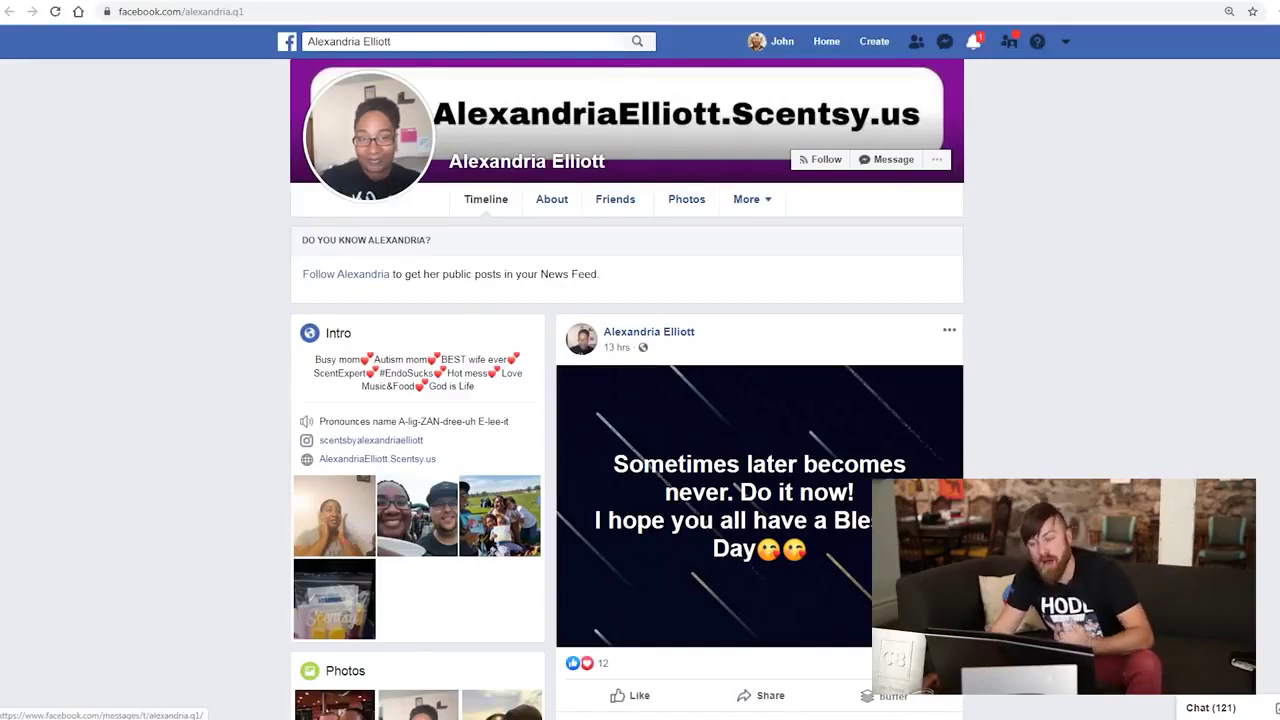
click(886, 159)
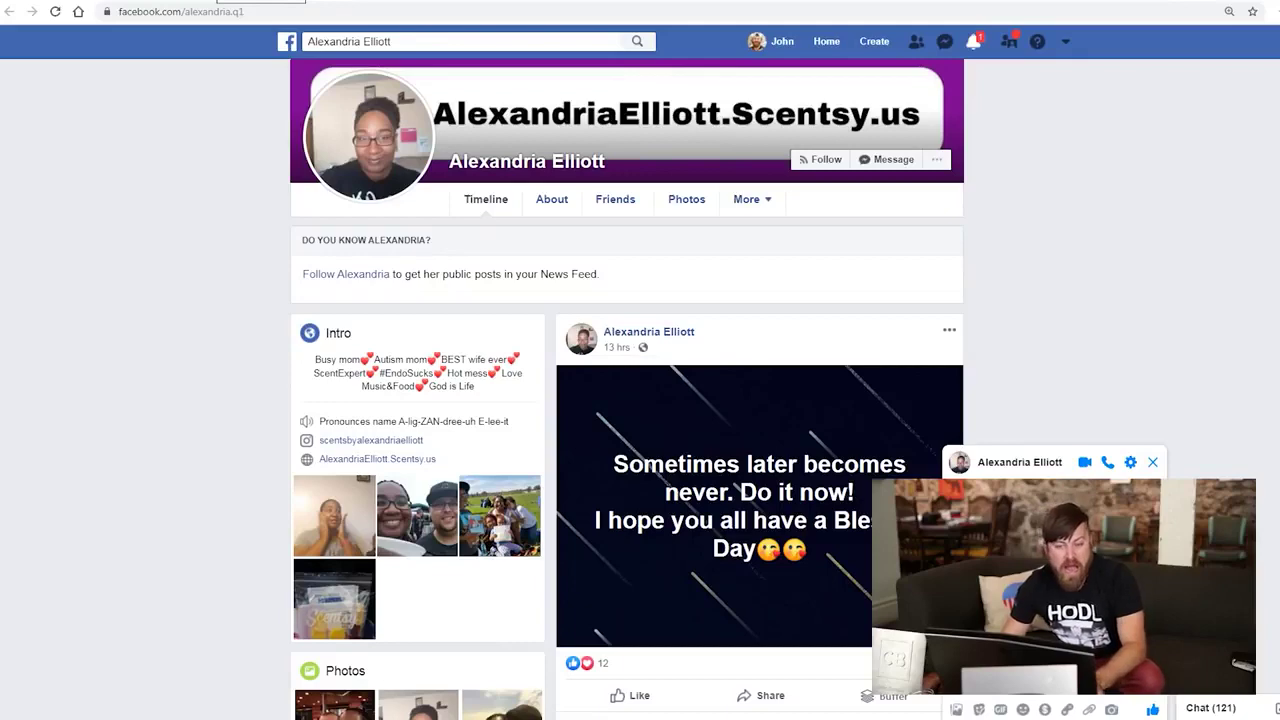
key(ctrl+Tab)
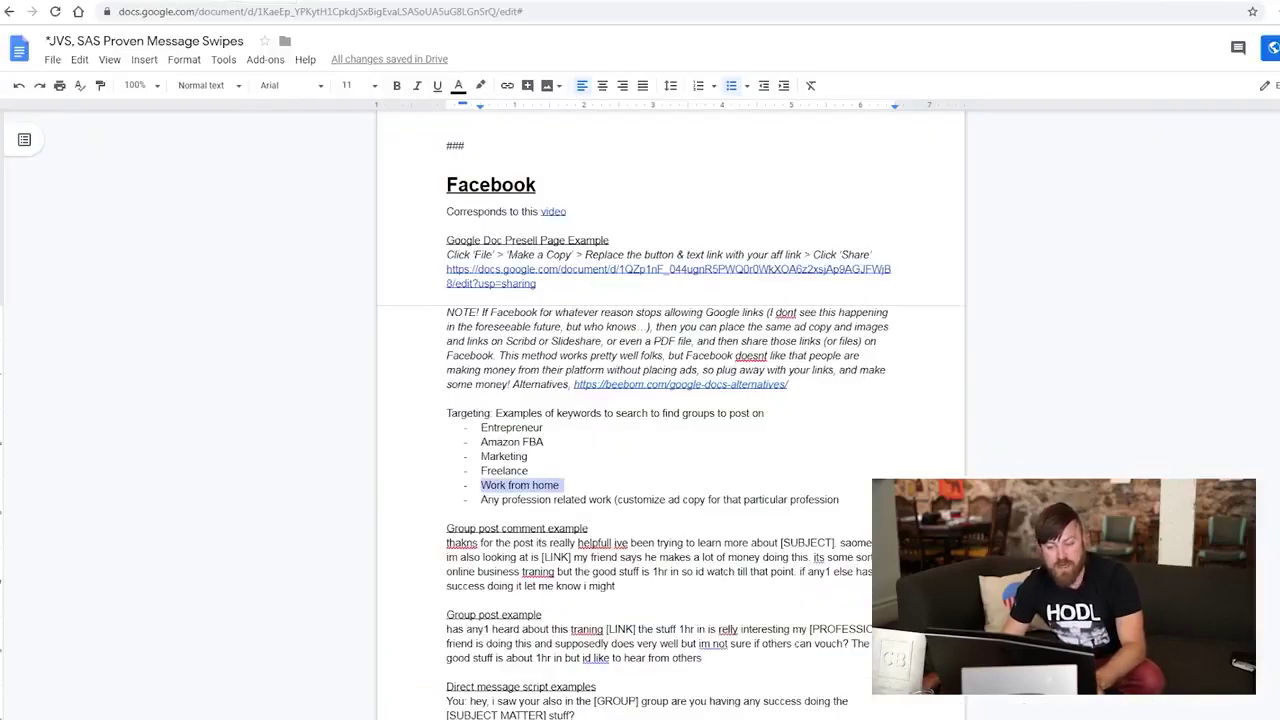
Bold the first 'You:' and 'Them:' labels in the direct message script
scroll(533, 485, down, 5)
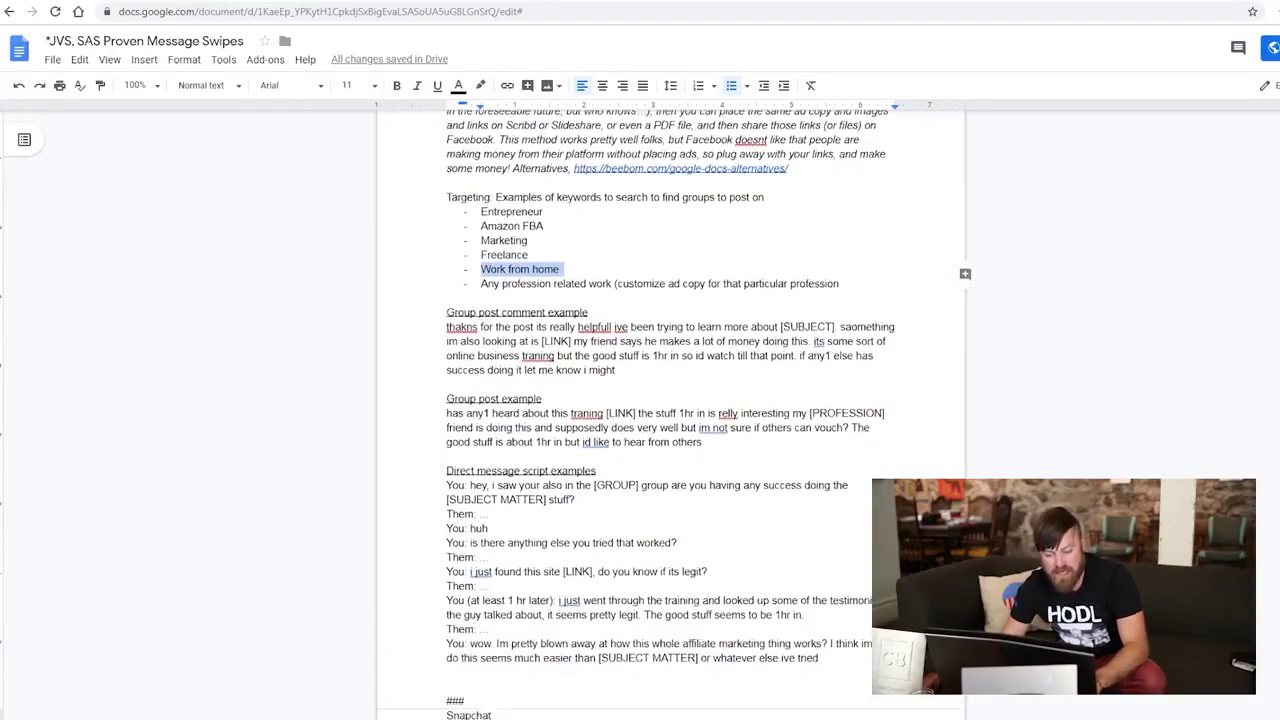
triple_click(533, 485)
key(ctrl+c)
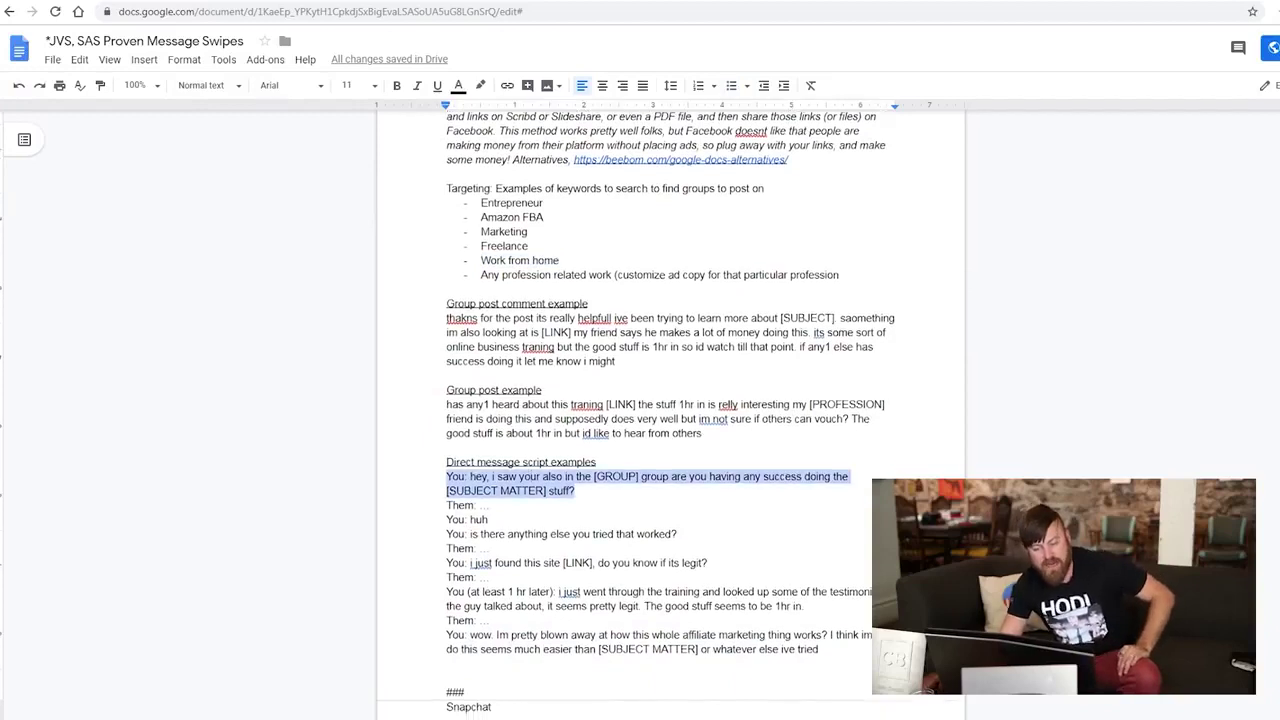
scroll(533, 485, down, 1)
scroll(670, 400, down, 3)
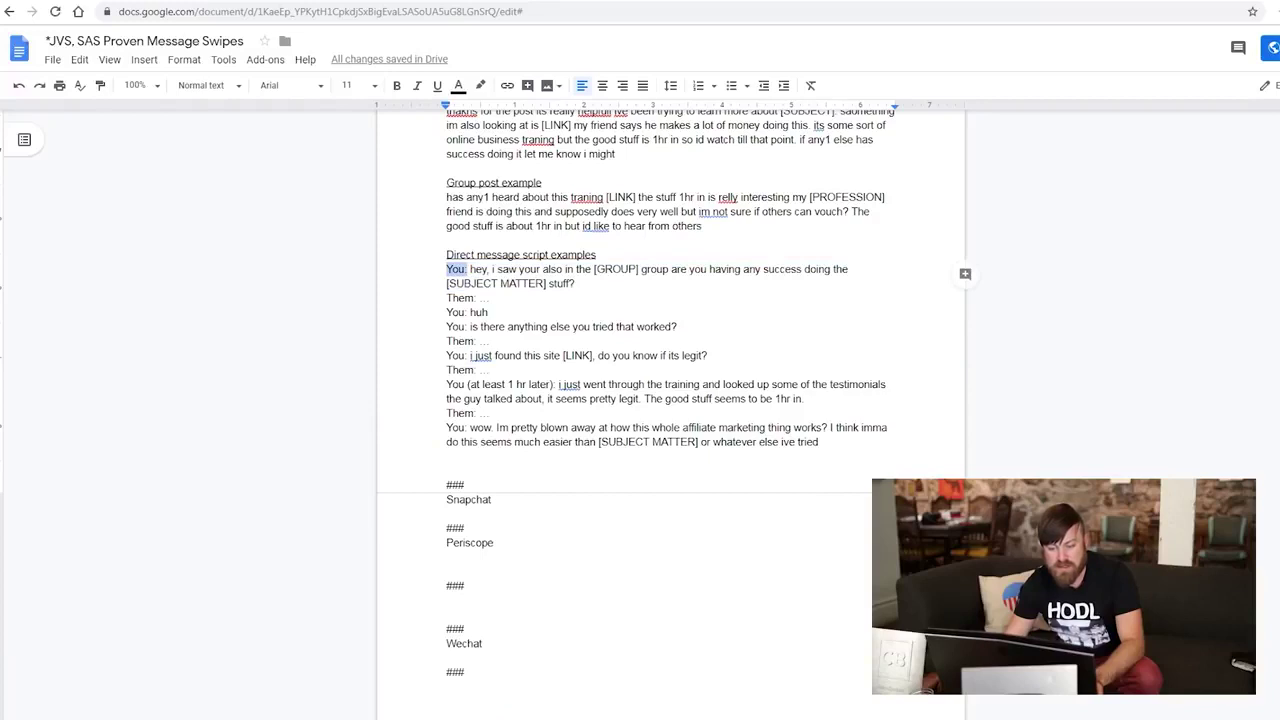
key(ctrl+b)
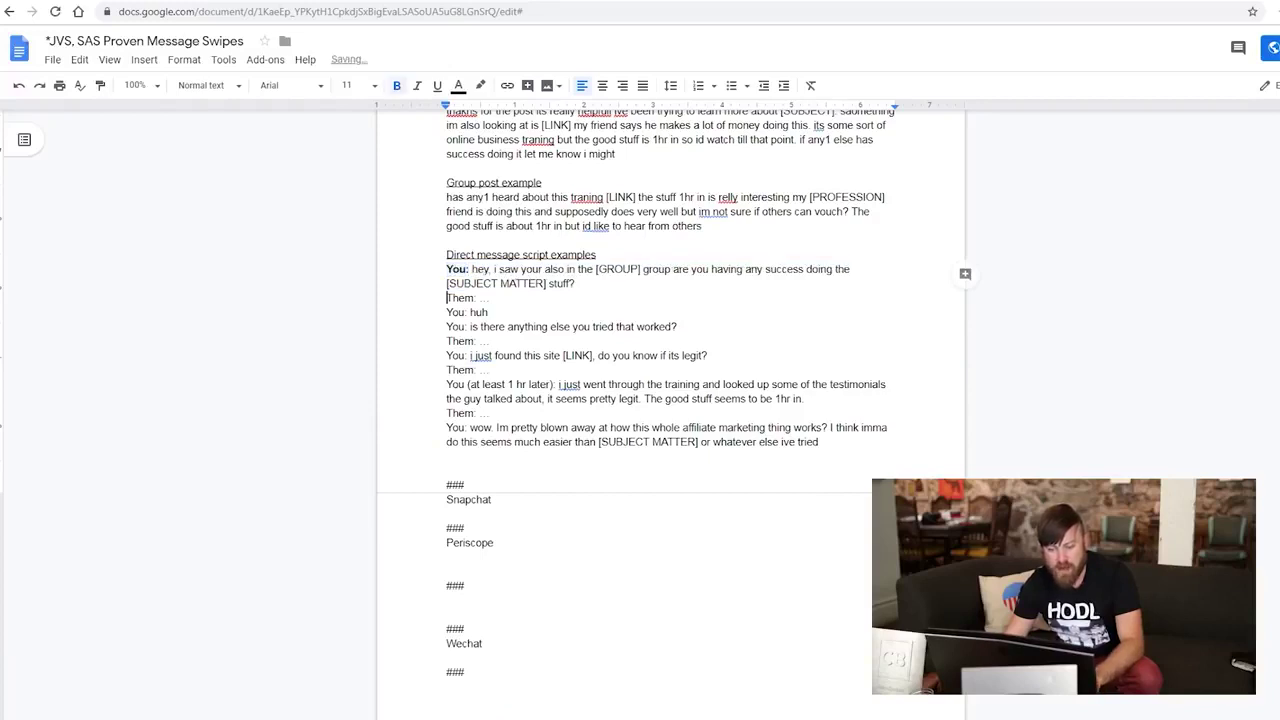
key(shift+Right)
key(shift+Right)
key(shift+Right)
key(shift+Right)
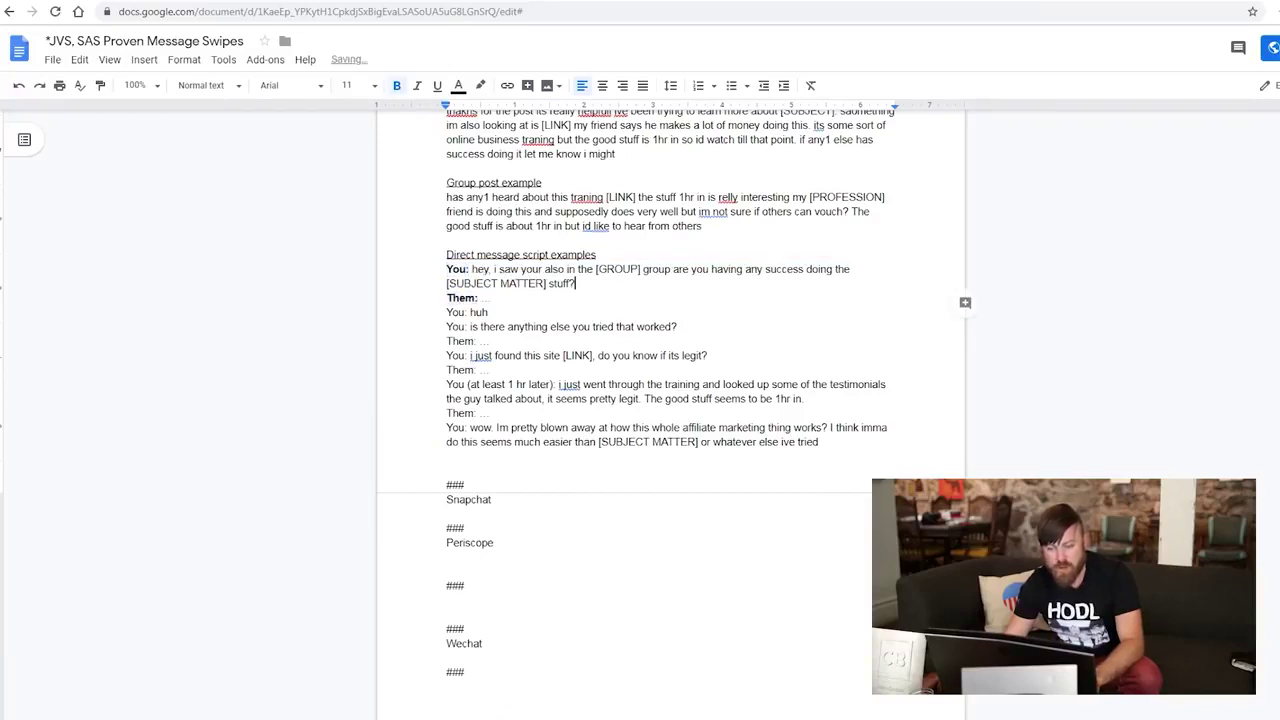
Copy the opening message after 'You:' and paste it into the Facebook chat
drag(576, 283, 472, 269)
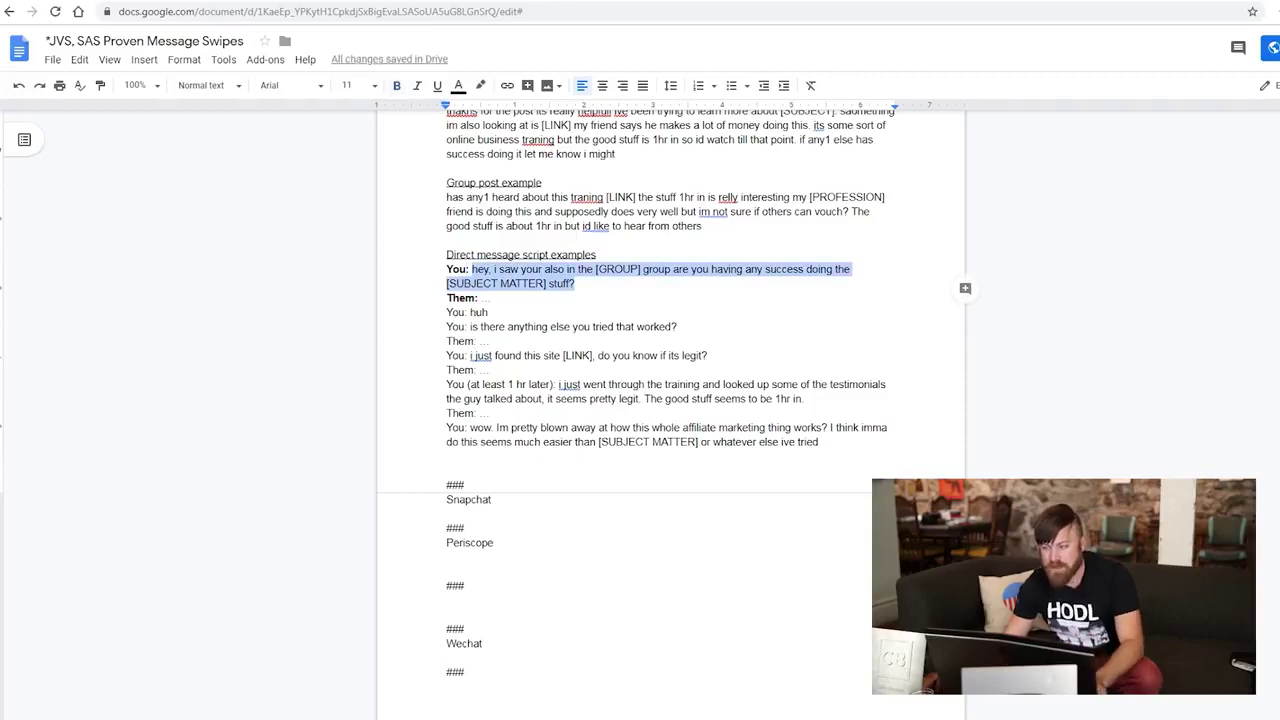
key(ctrl+Tab)
key(ctrl+v)
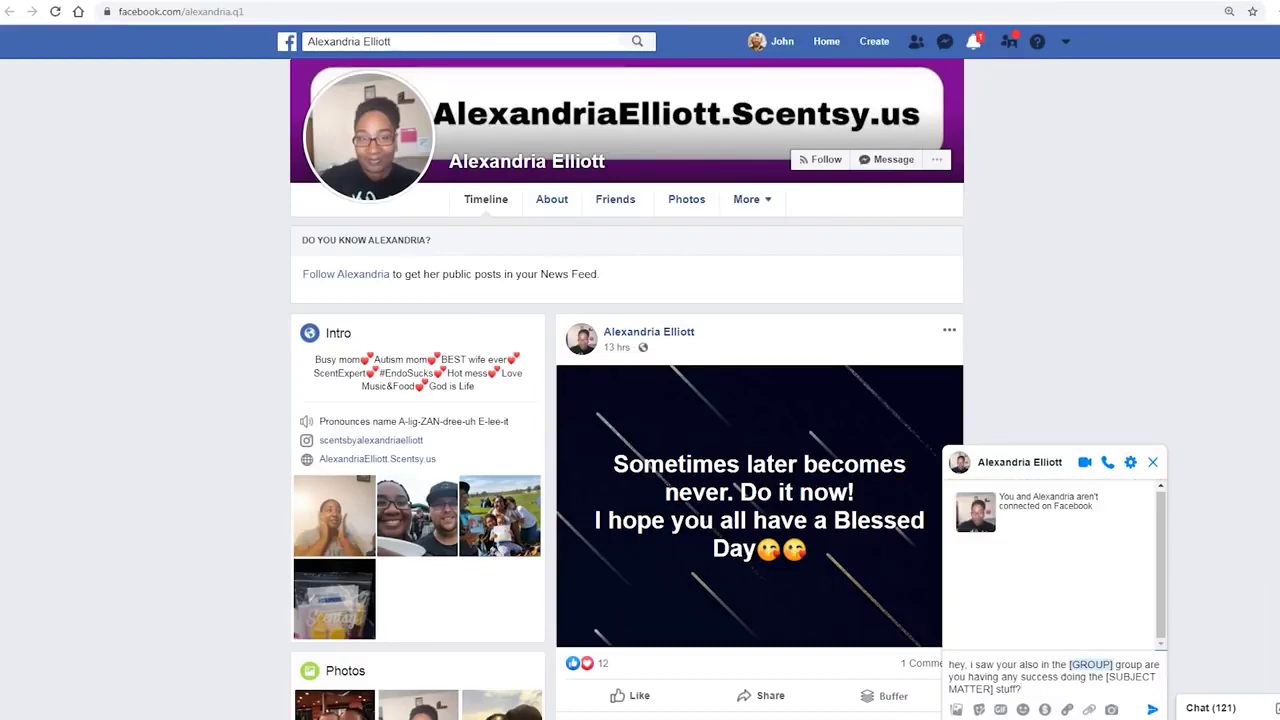
Replace [GROUP] with 'work at home moms' and [SUBJECT MATTER] with 'job' in the chat draft
key(BackSpace)
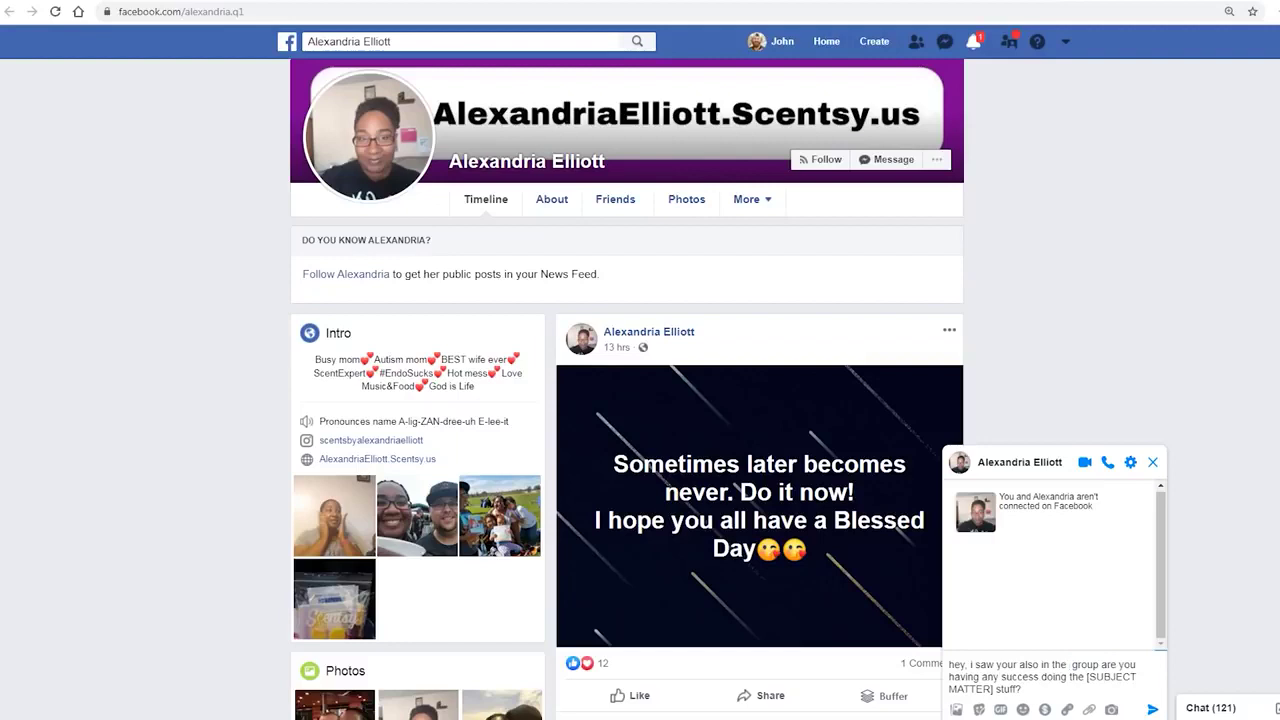
text(work at )
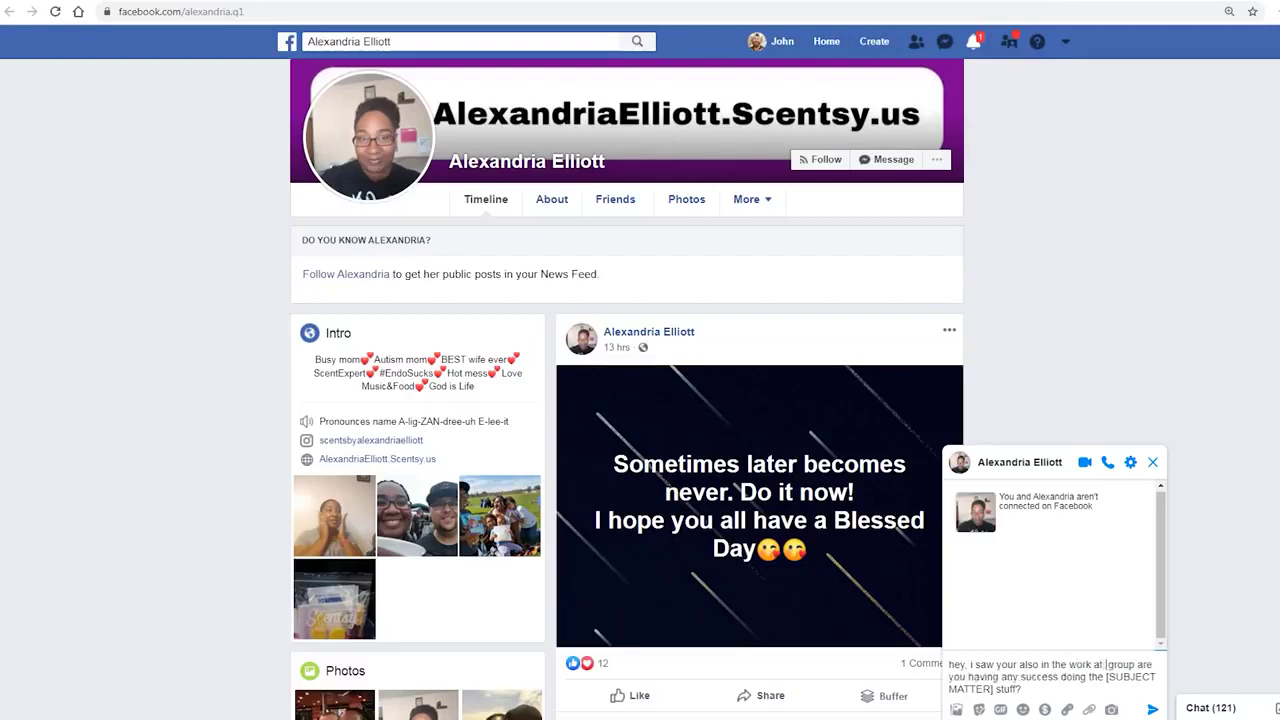
text(home moms)
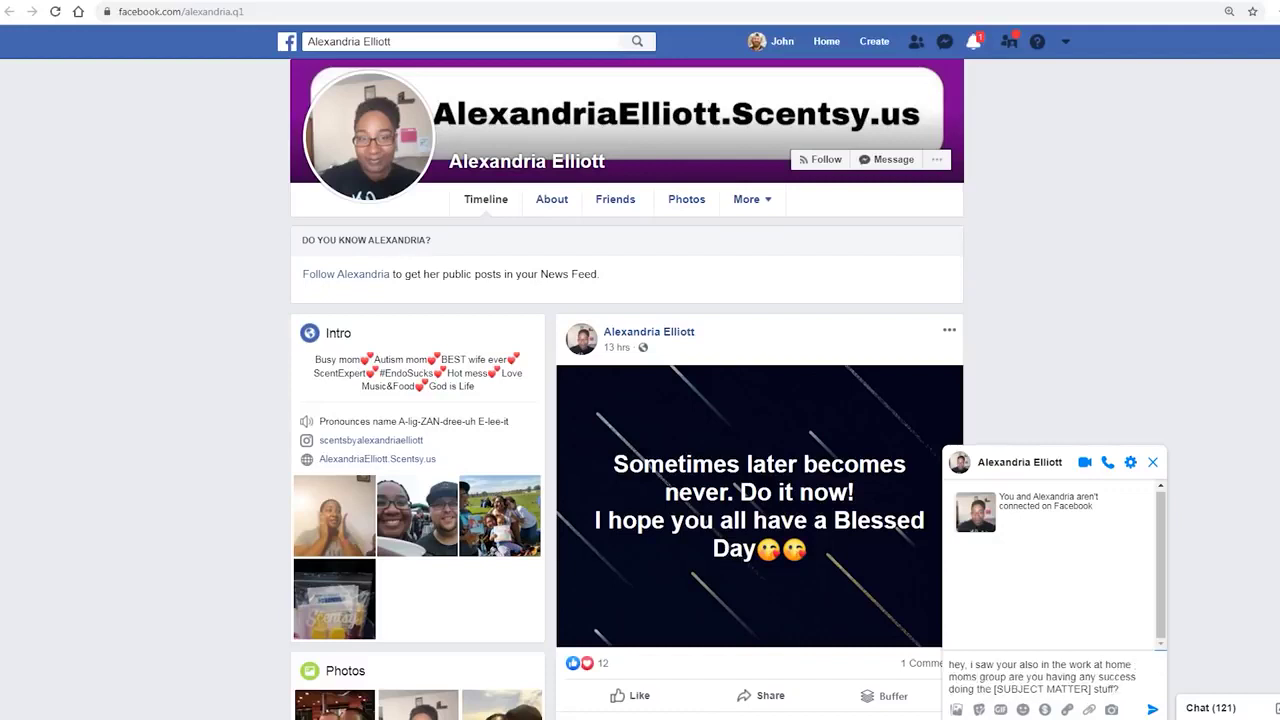
scroll(627, 385, down, 1)
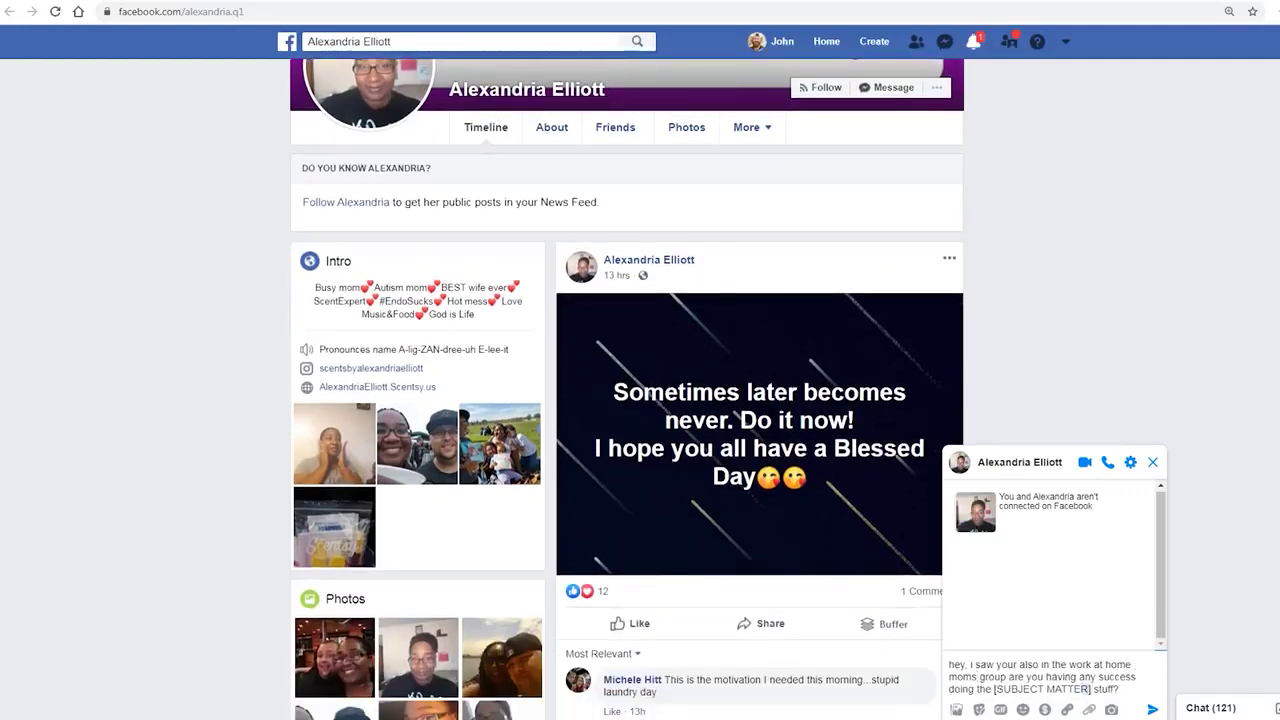
drag(1084, 689, 995, 689)
text(jobs from home)
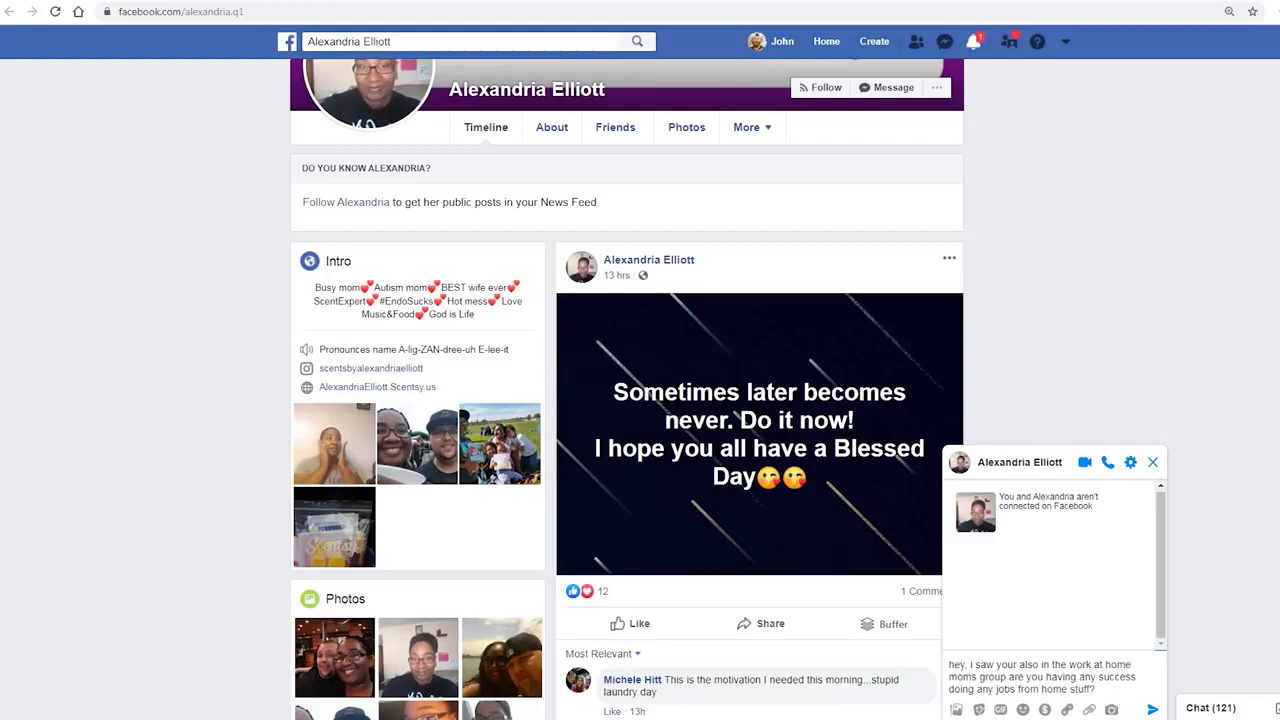
Send the personalised opener asking about doing any jobs from home
key(Return)
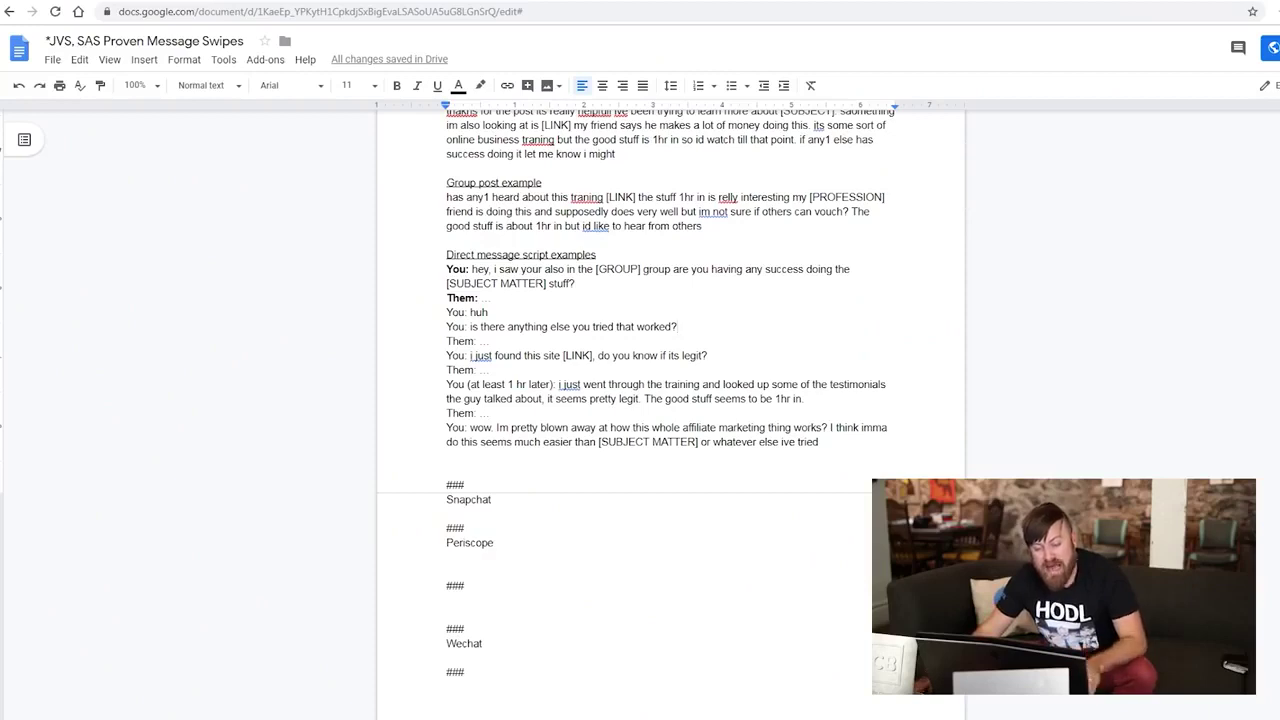
Bold the next 'You:' labels in the script, adding the missing colon on one
key(shift+Left)
key(shift+Left)
key(ctrl+b)
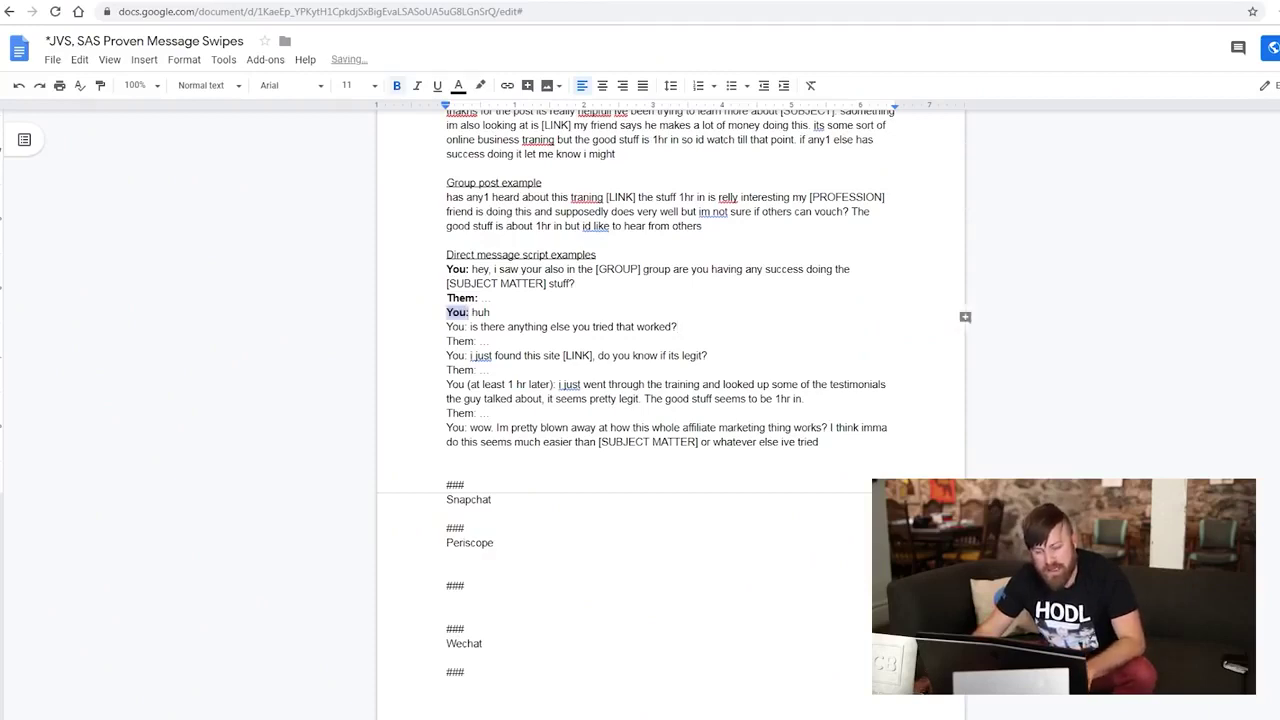
text(:)
key(shift+Home)
key(ctrl+b)
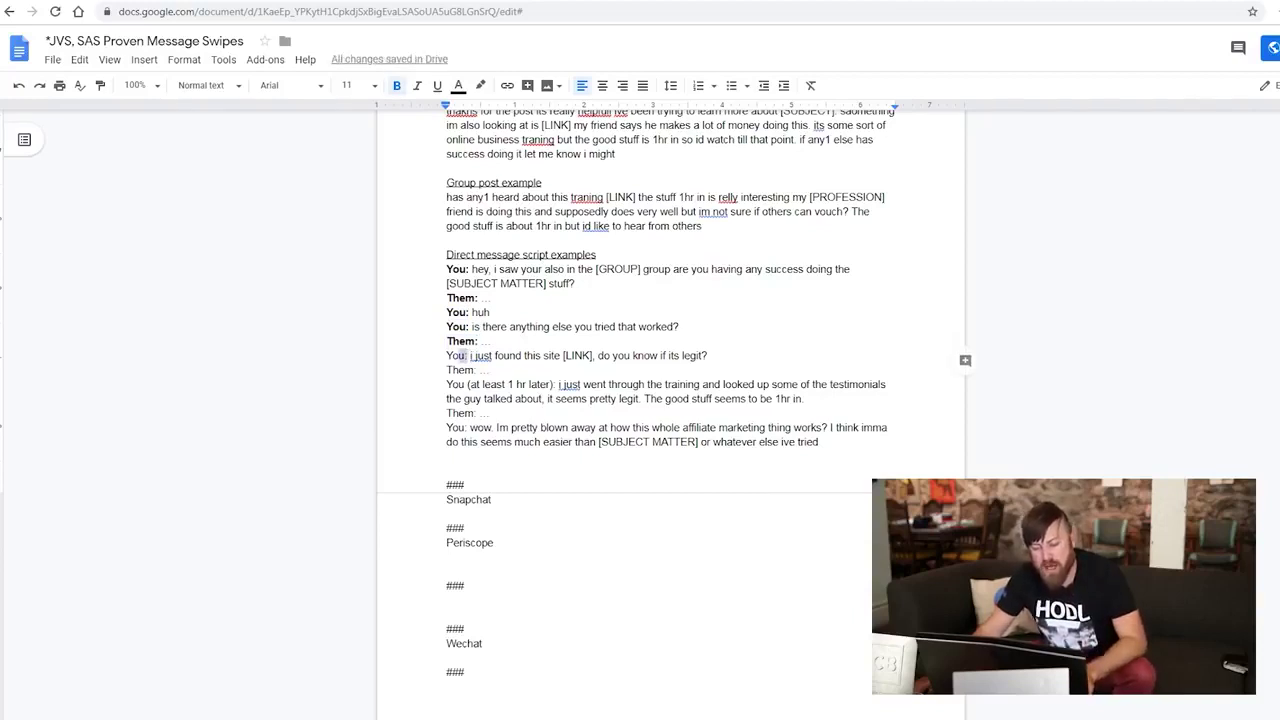
key(shift+Home)
key(ctrl+b)
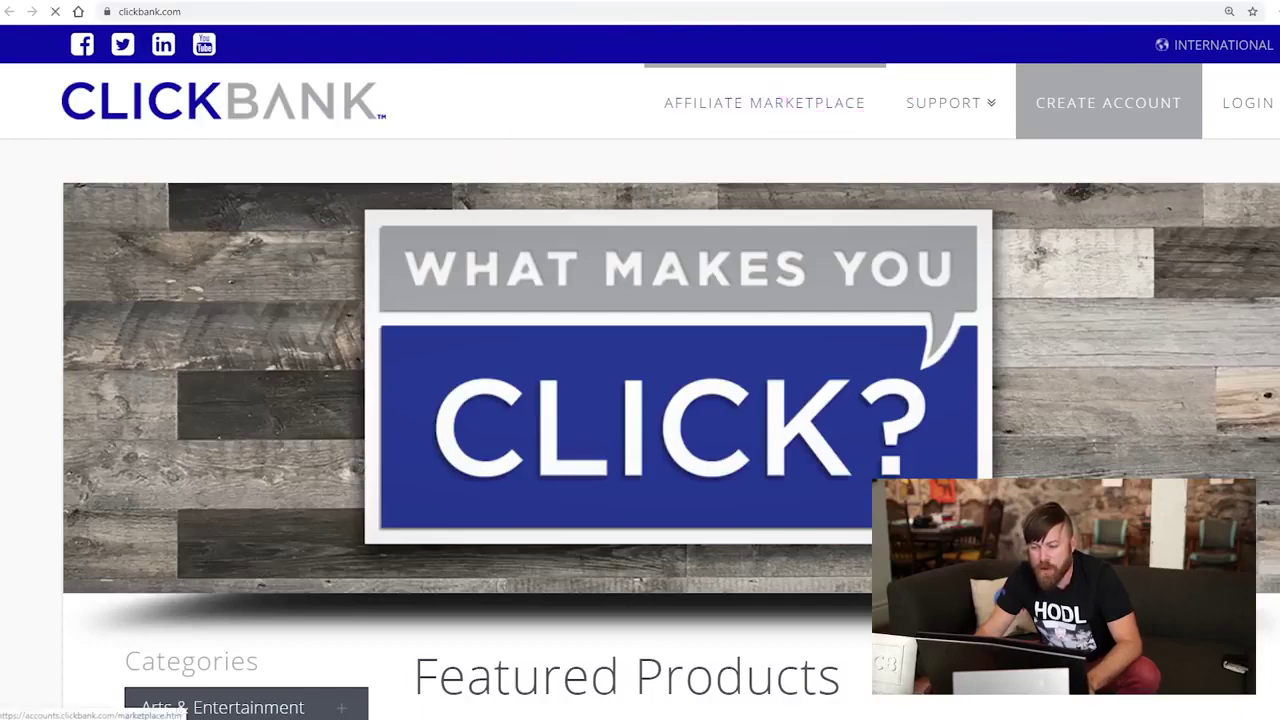
Open ClickBank's Affiliate Marketplace, enlarged, at the E-Business & E-Marketing category
click(764, 103)
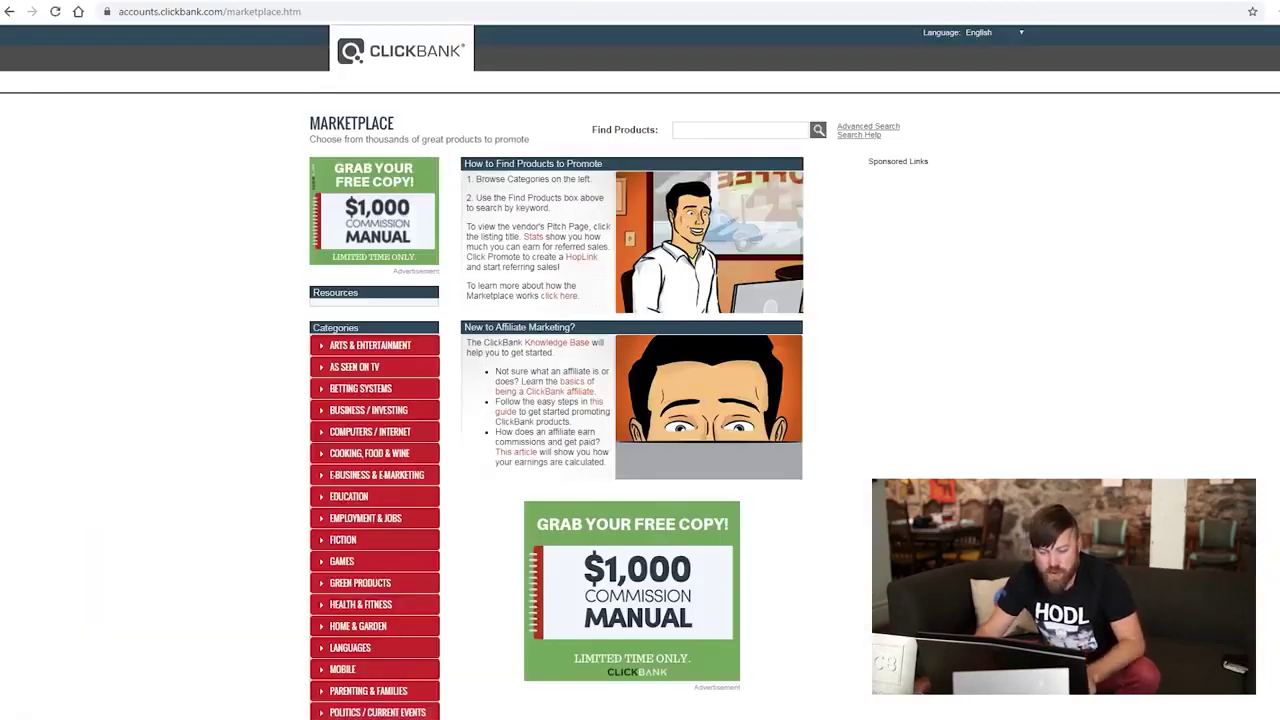
key(ctrl+plus)
key(ctrl+plus)
key(ctrl+plus)
key(ctrl+plus)
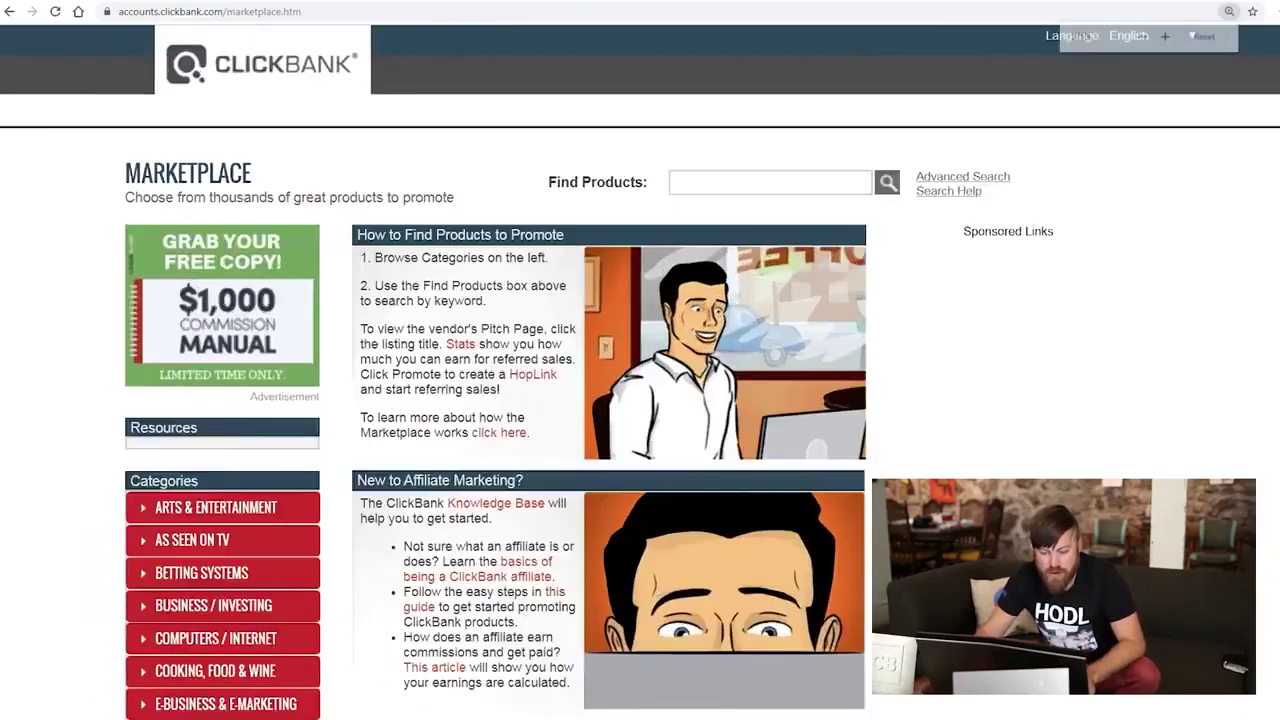
scroll(620, 400, down, 5)
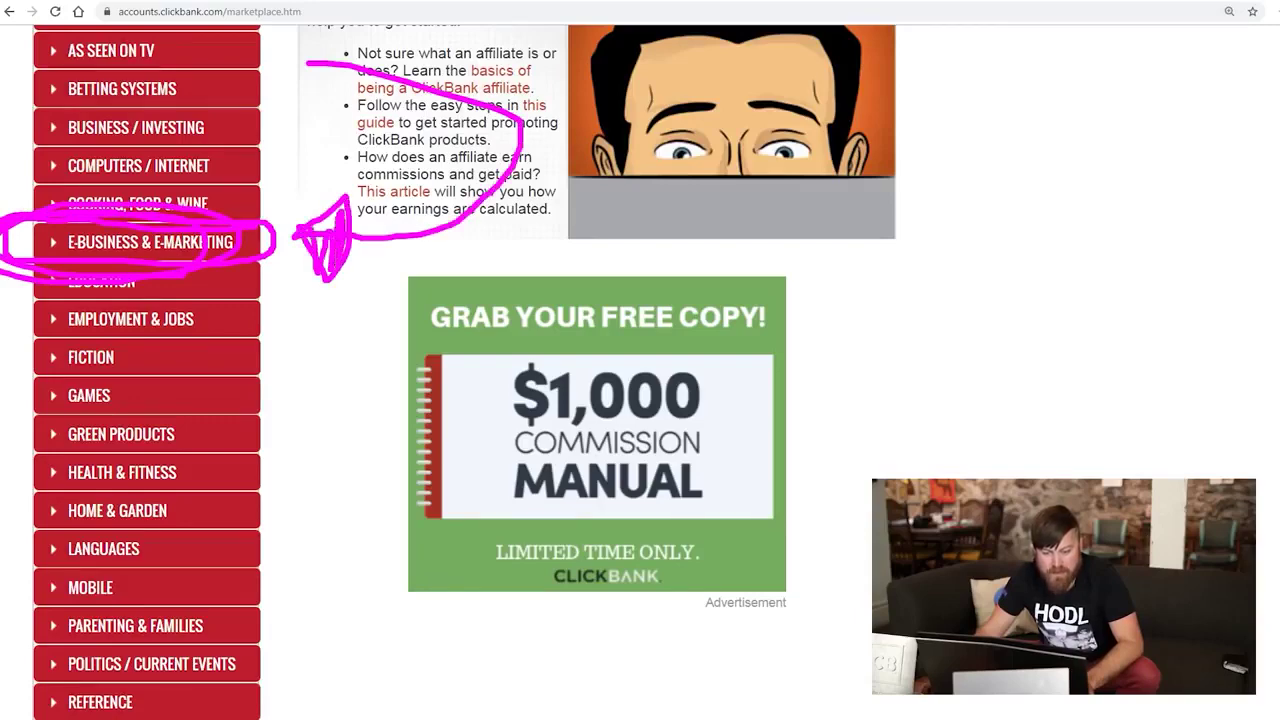
click(150, 242)
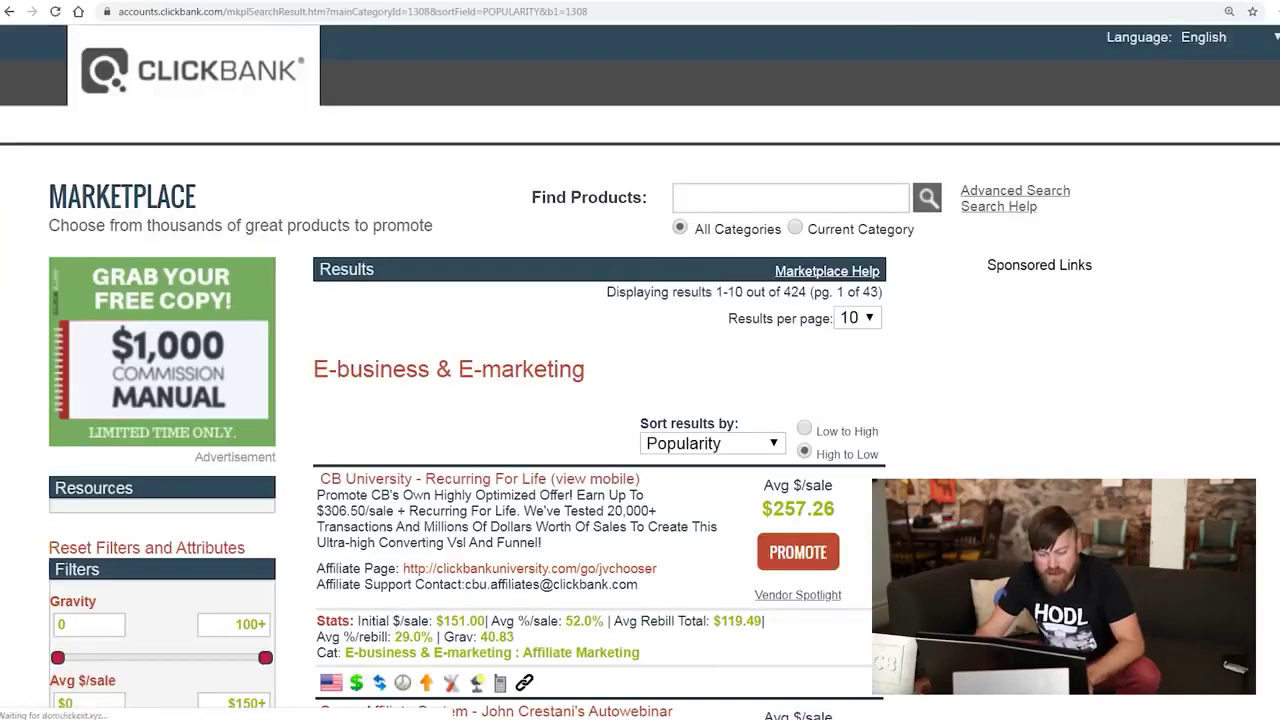
scroll(640, 400, down, 4)
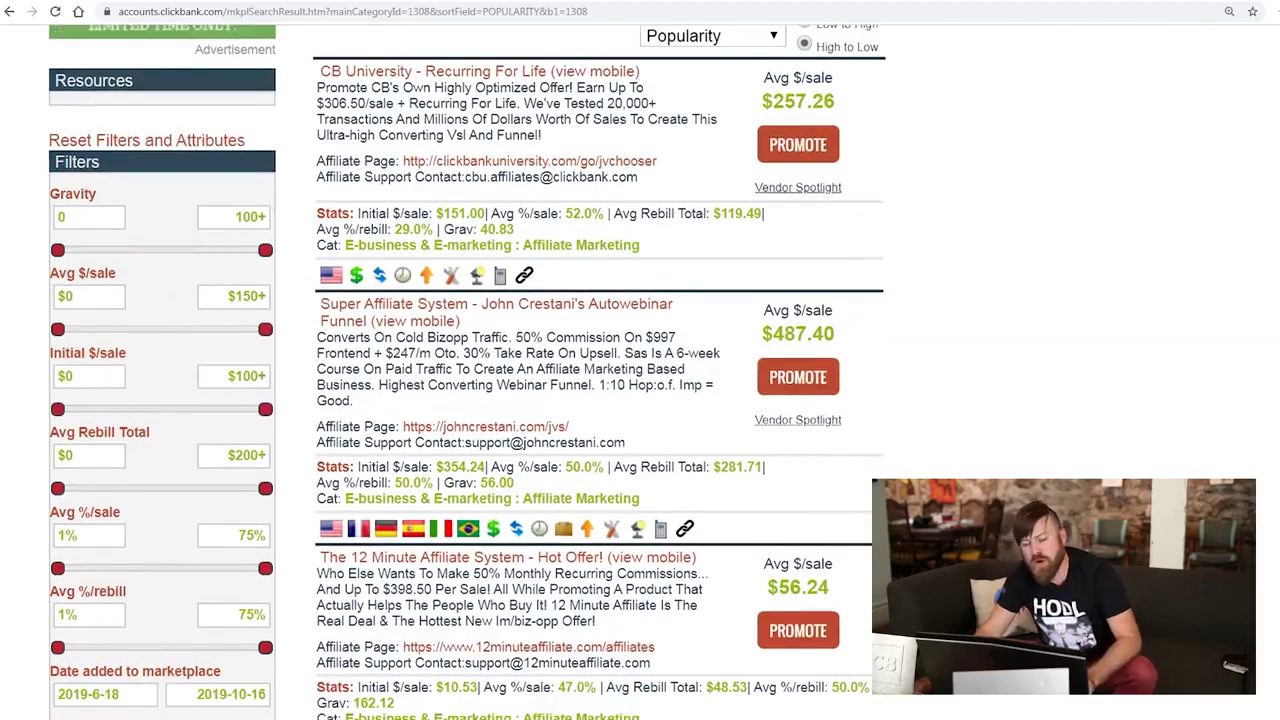
scroll(640, 400, down, 2)
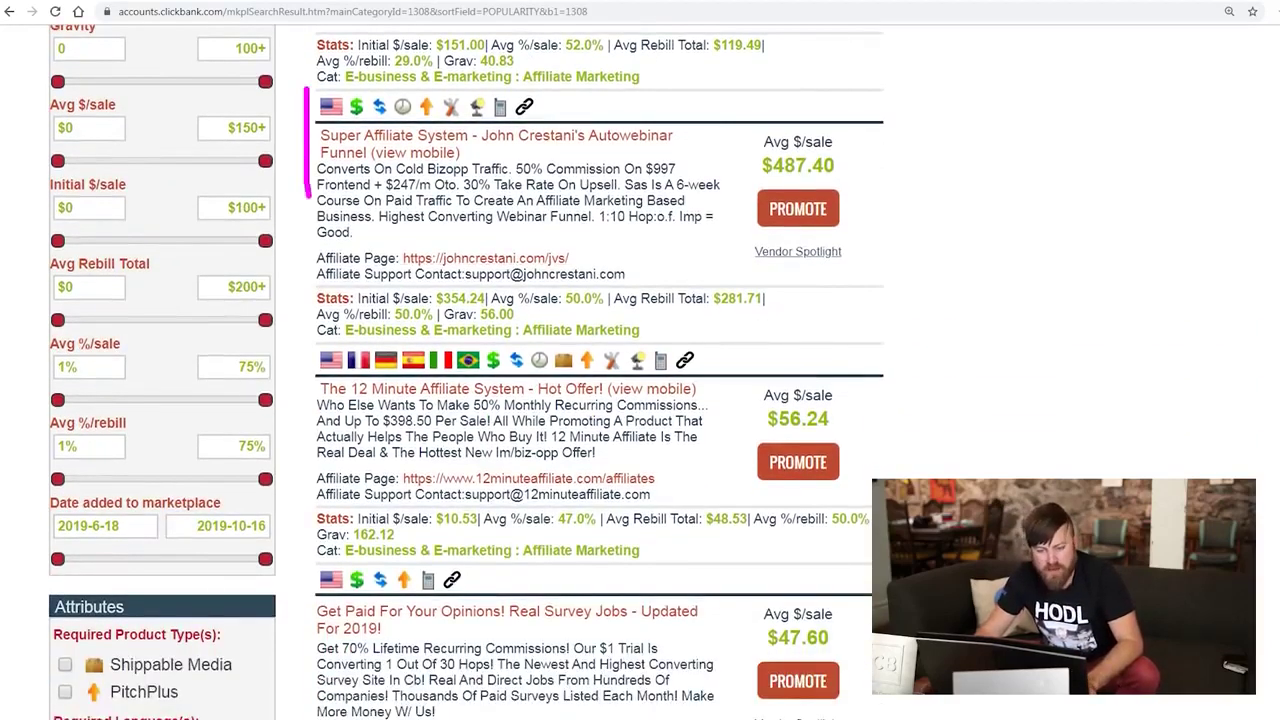
Annotate the Super Affiliate System listing and its $487.40 average sale, then open its affiliate page
mouse_move(310, 195)
mouse_down()
mouse_move(955, 106)
mouse_move(285, 90)
mouse_up()
drag(946, 40, 1237, 109)
drag(1138, 226, 1010, 180)
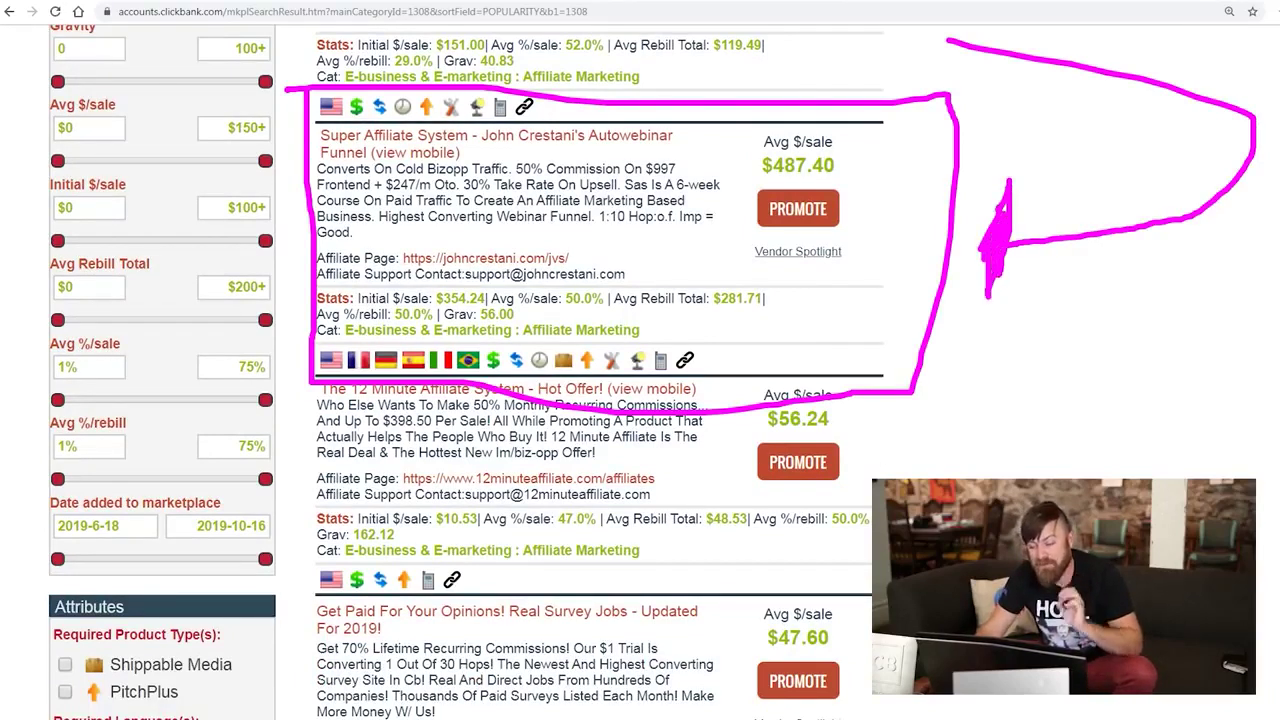
key(Escape)
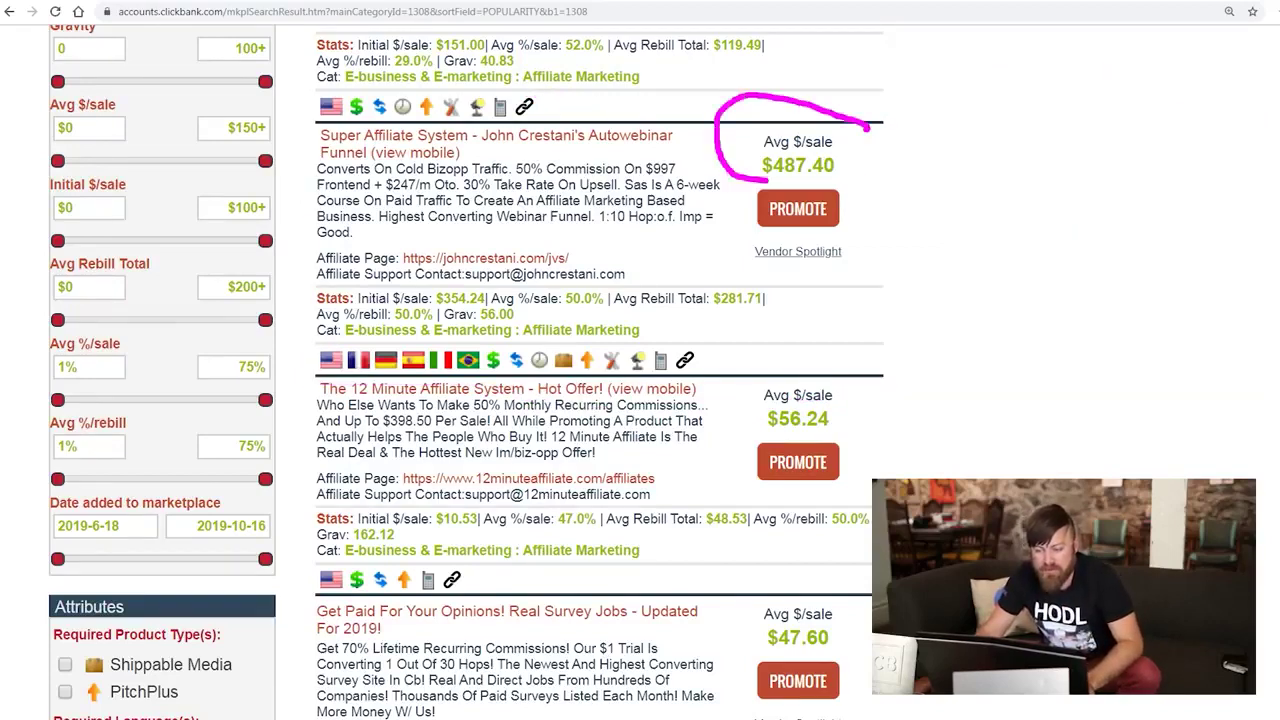
drag(768, 181, 772, 104)
mouse_move(866, 128)
mouse_down()
mouse_move(700, 160)
mouse_move(705, 190)
mouse_up()
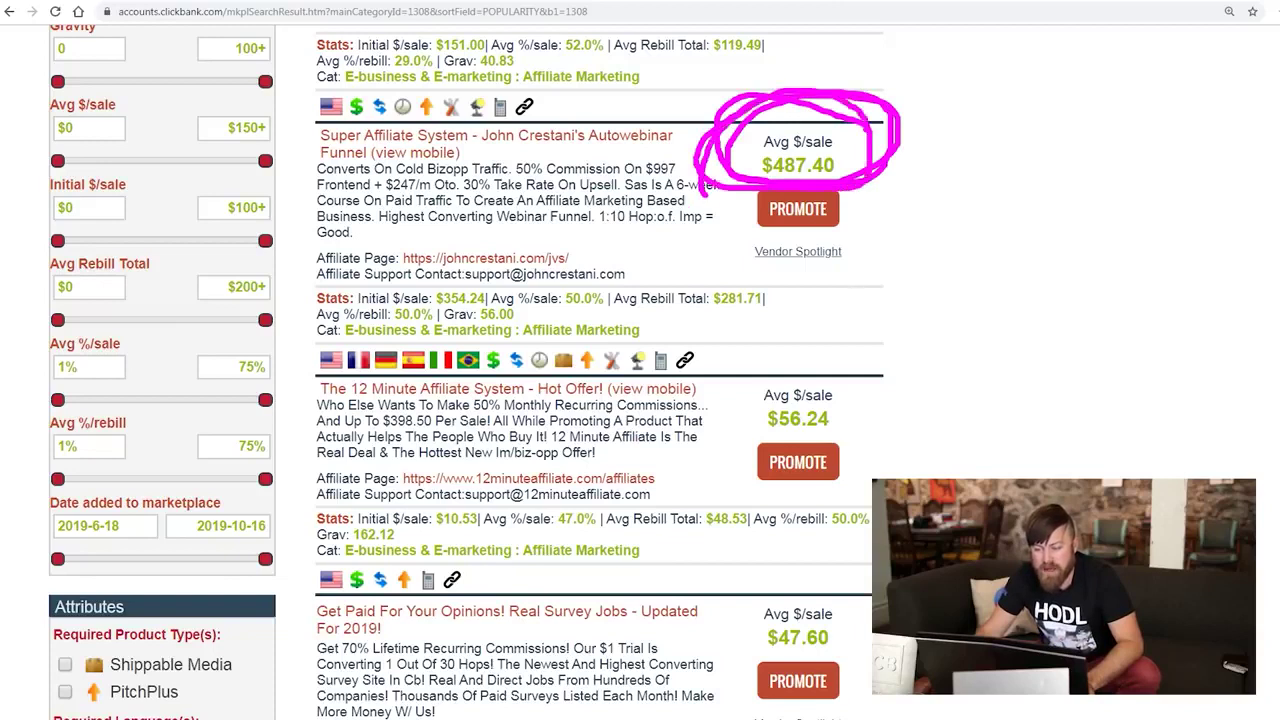
key(Escape)
drag(572, 241, 598, 245)
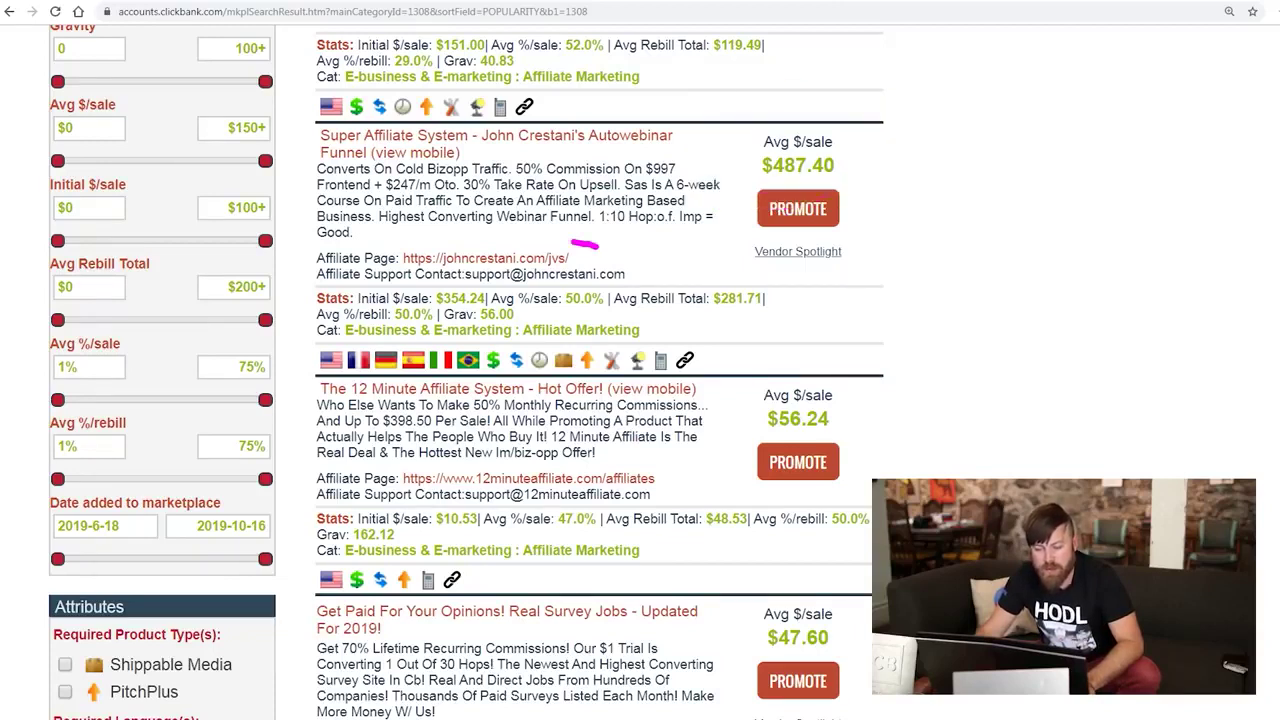
mouse_move(440, 272)
mouse_down()
mouse_move(428, 218)
mouse_move(480, 222)
mouse_move(270, 195)
mouse_move(560, 200)
mouse_up()
key(Escape)
click(485, 258)
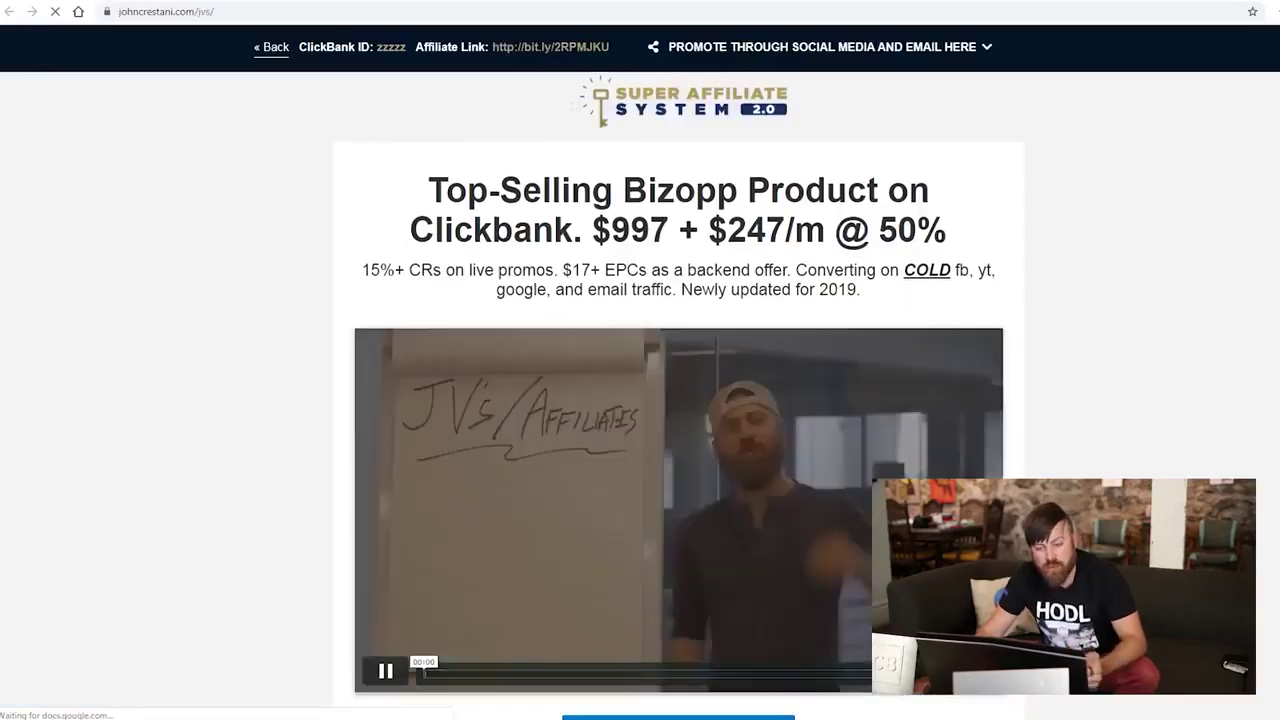
drag(593, 230, 825, 231)
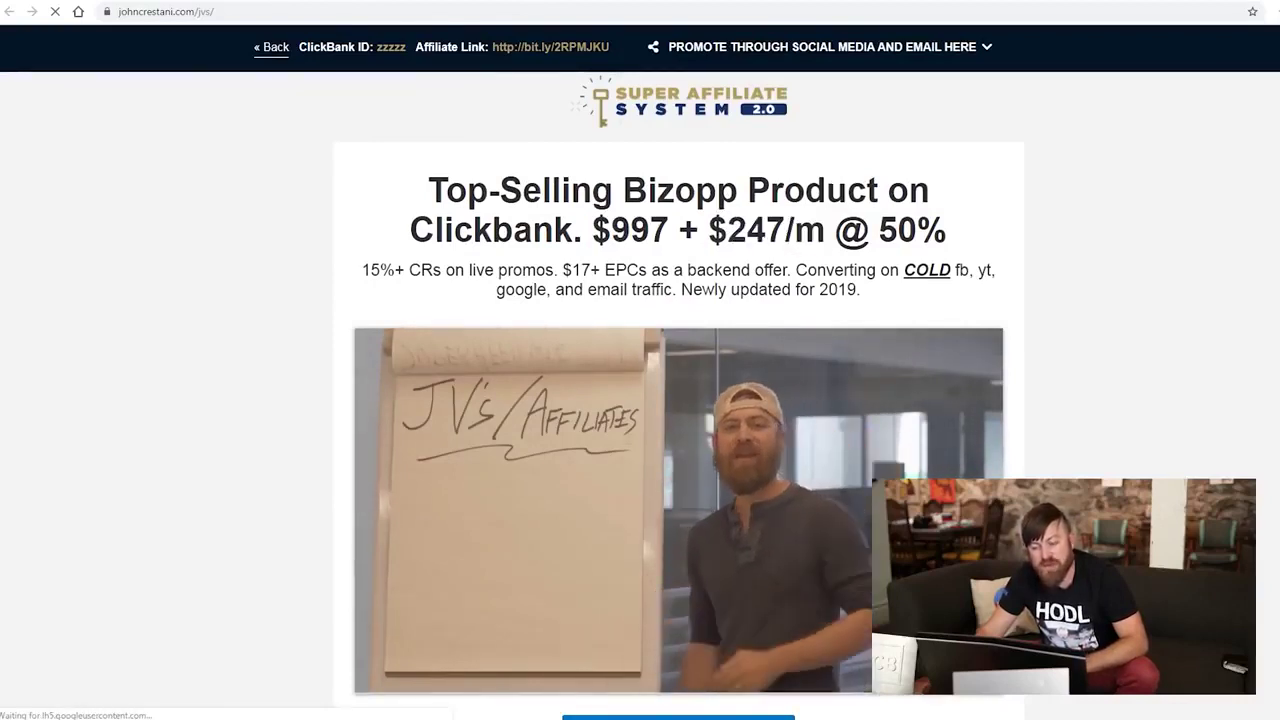
drag(593, 230, 946, 231)
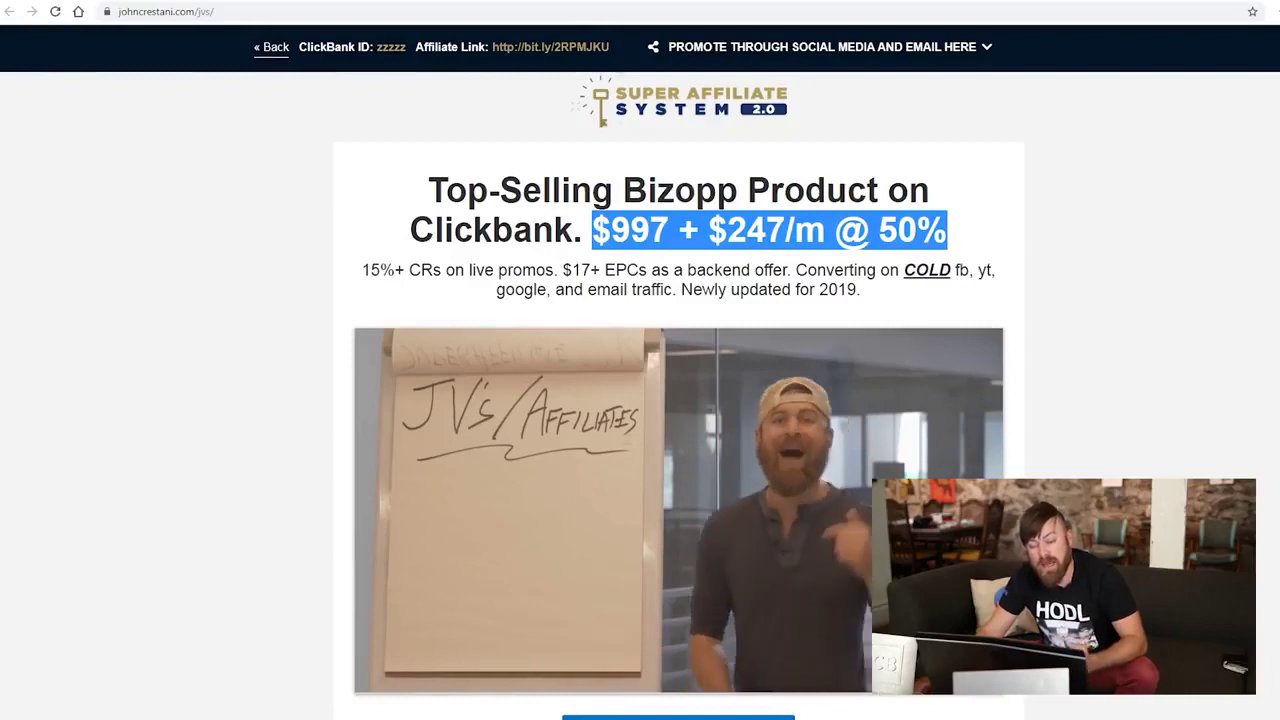
drag(593, 230, 650, 231)
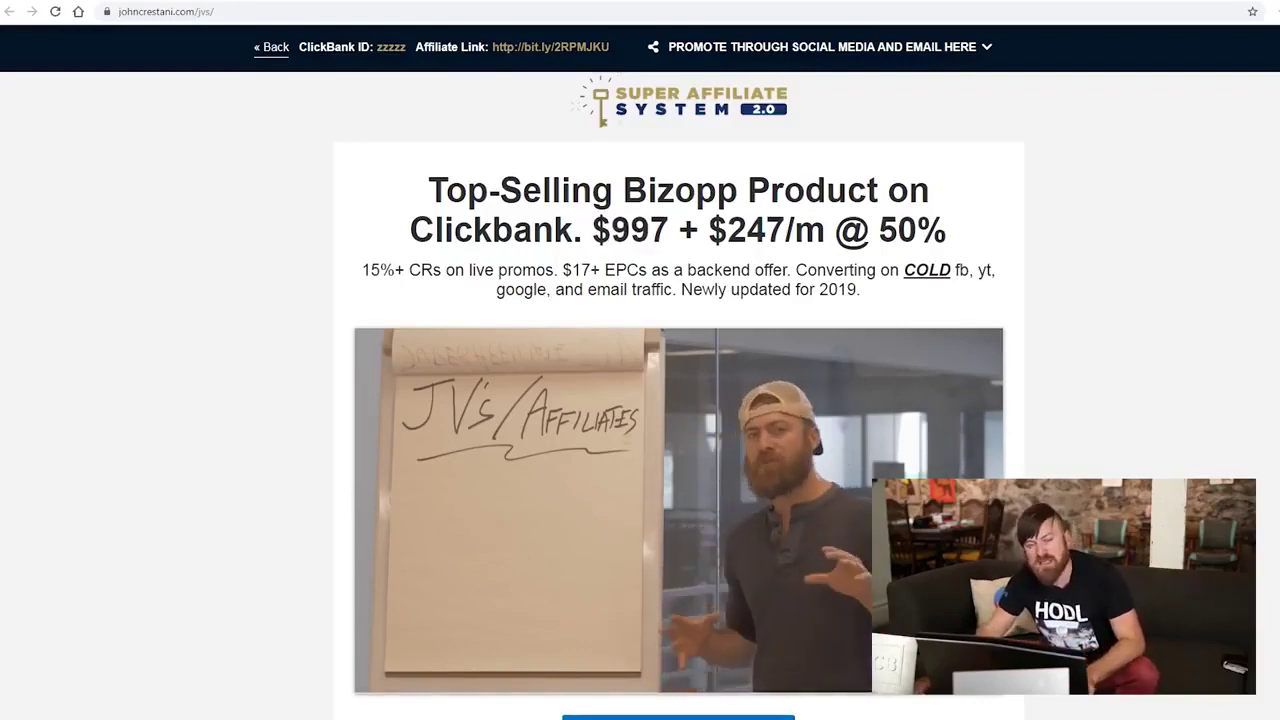
scroll(679, 400, down, 20)
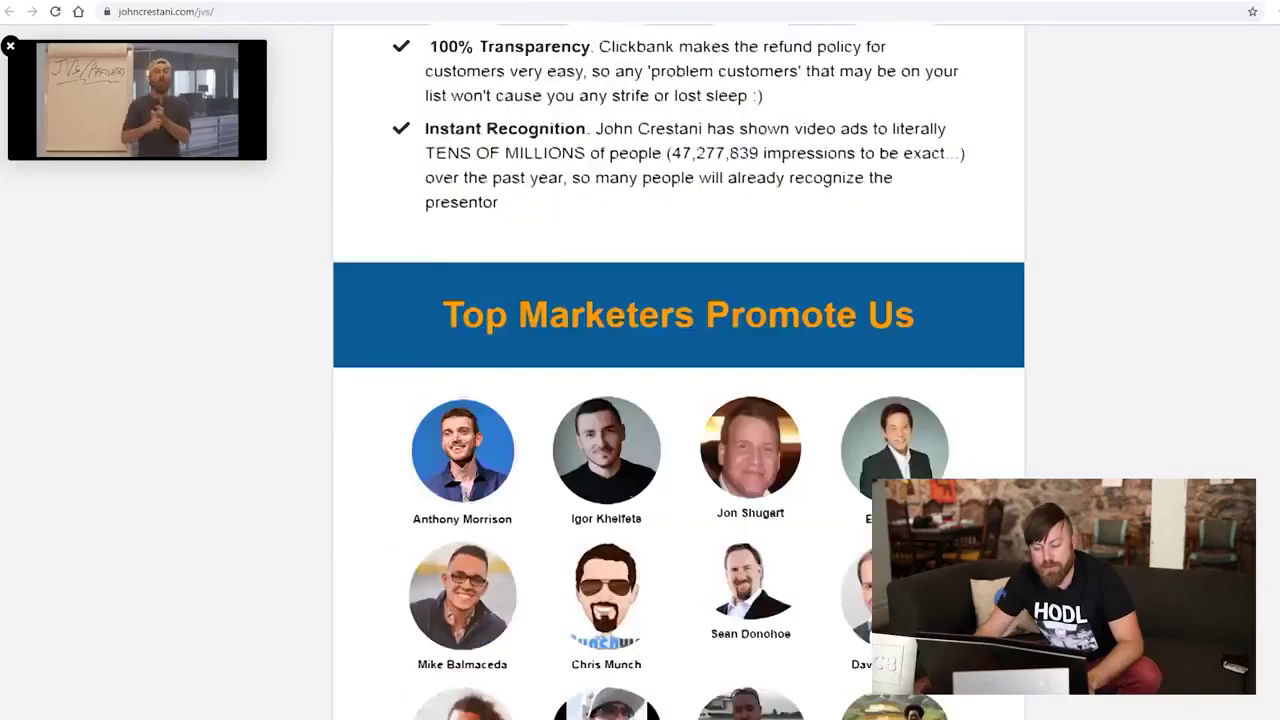
scroll(679, 400, down, 5)
scroll(679, 400, up, 5)
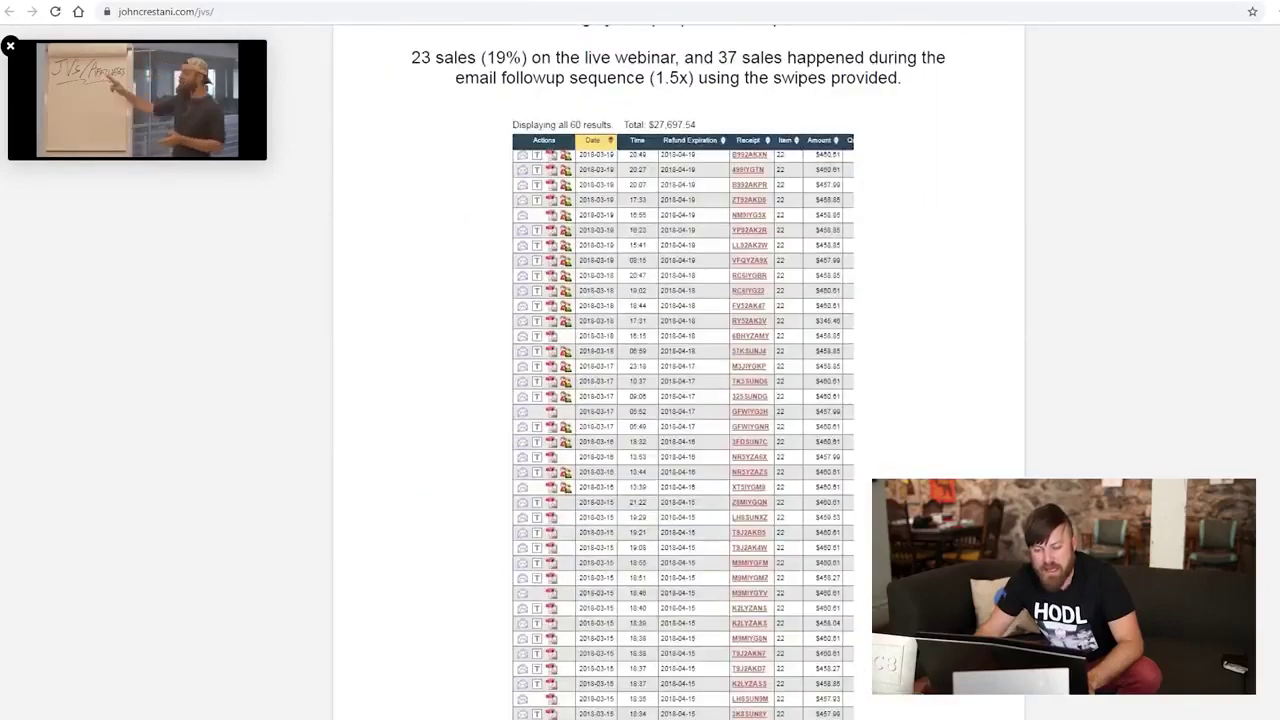
drag(655, 97, 366, 148)
mouse_move(575, 100)
mouse_down()
mouse_move(825, 130)
mouse_move(690, 215)
mouse_move(652, 100)
mouse_move(570, 85)
mouse_up()
mouse_move(715, 105)
mouse_down()
mouse_move(665, 103)
mouse_move(510, 160)
mouse_move(620, 88)
mouse_move(745, 150)
mouse_move(590, 185)
mouse_move(420, 150)
mouse_up()
key(Escape)
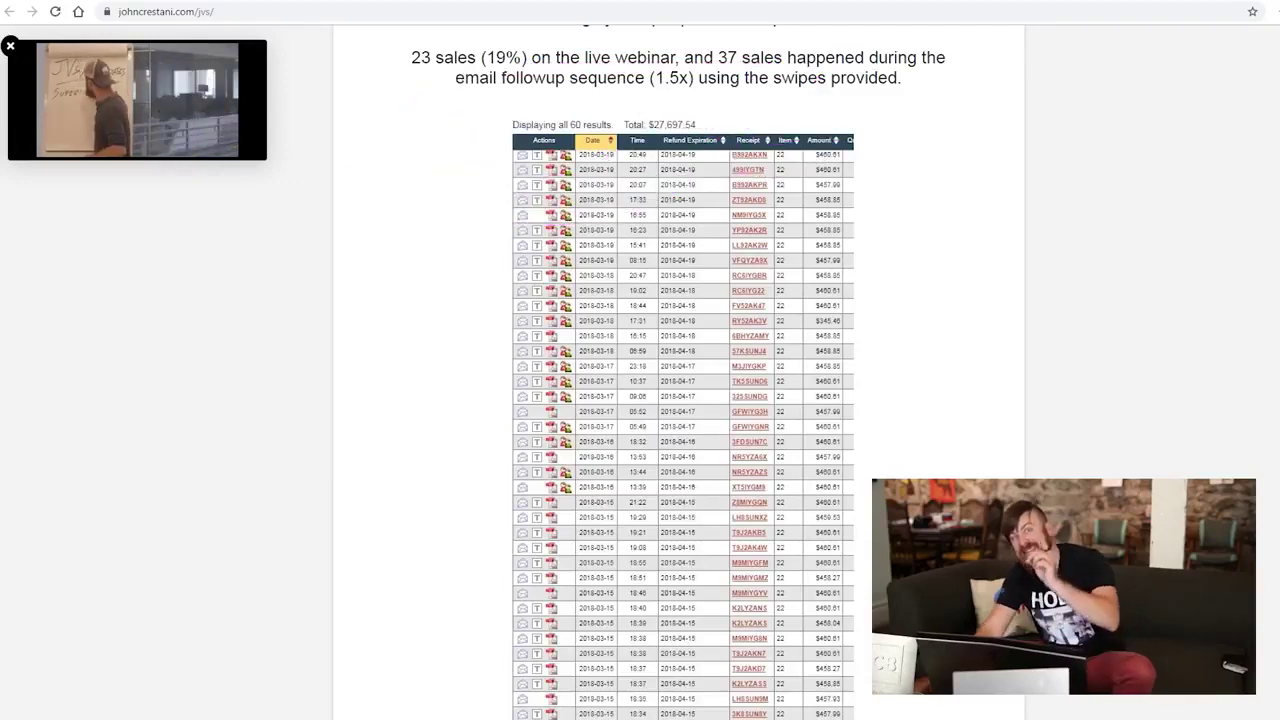
Generate a Super Affiliate System HopLink using the saved nickname and tracking ID 'fb'
key(ctrl+Tab)
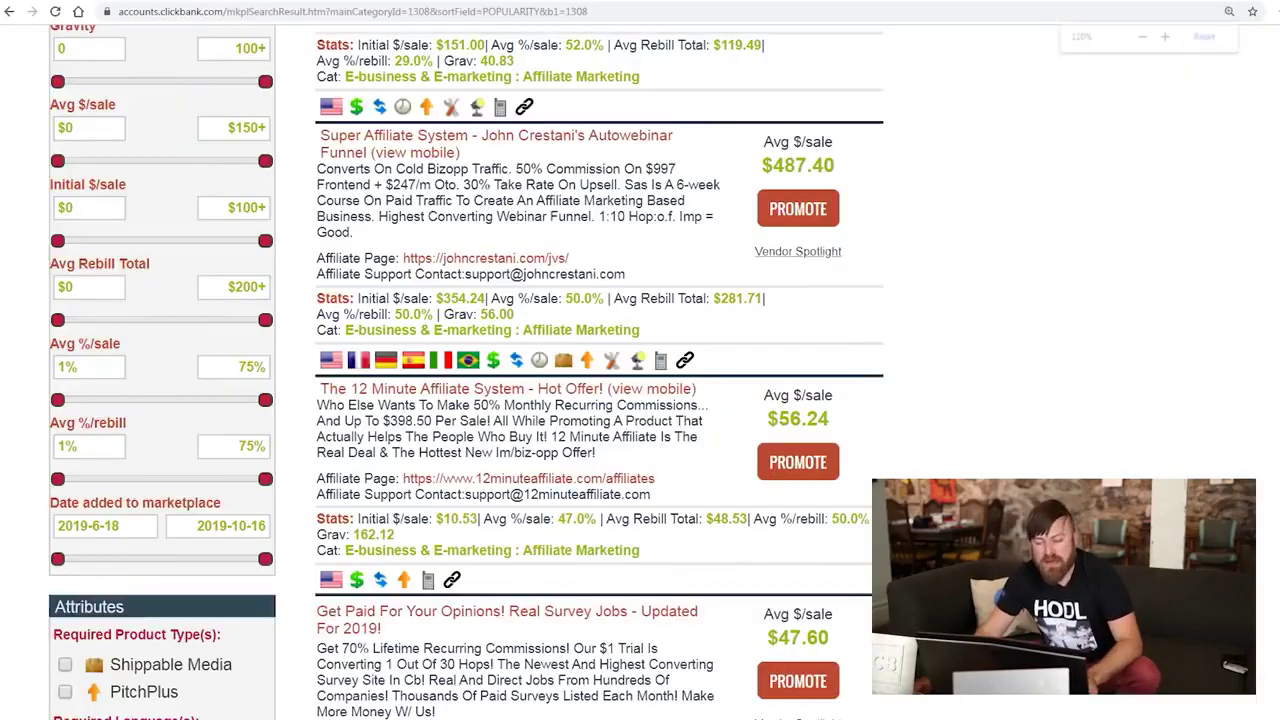
key(ctrl+minus)
key(ctrl+minus)
key(ctrl+minus)
click(747, 143)
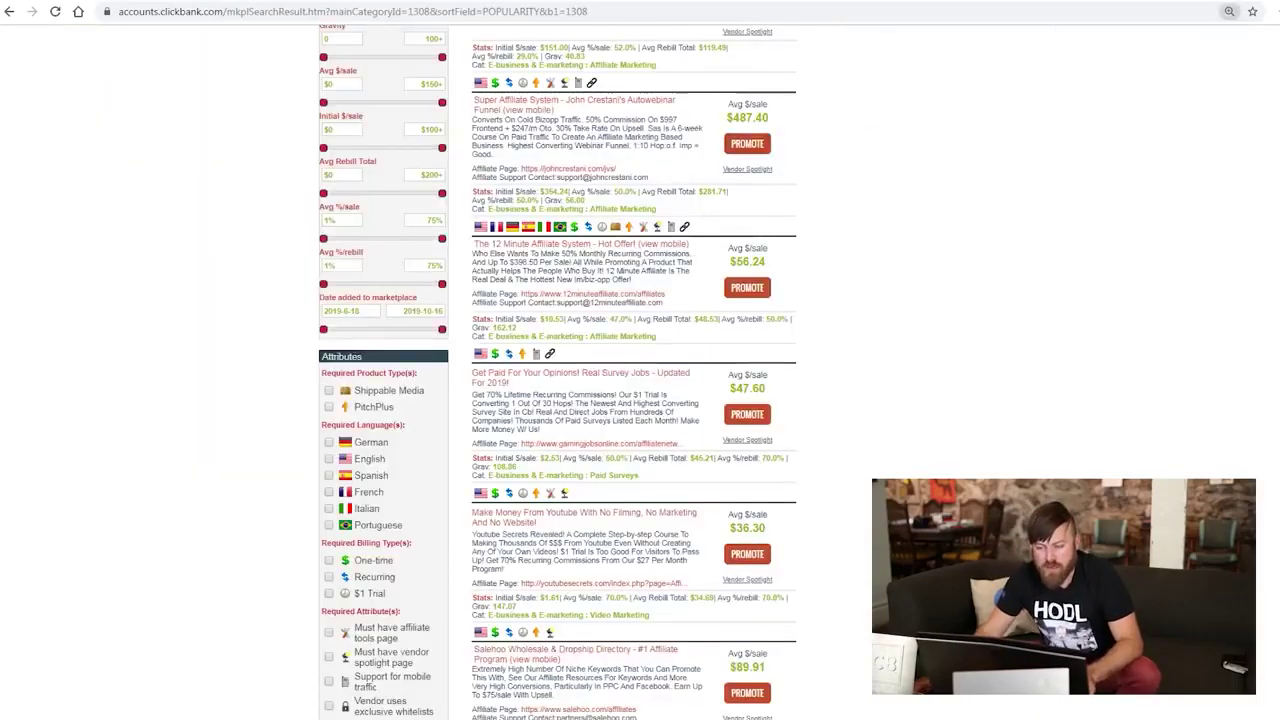
click(238, 118)
click(175, 147)
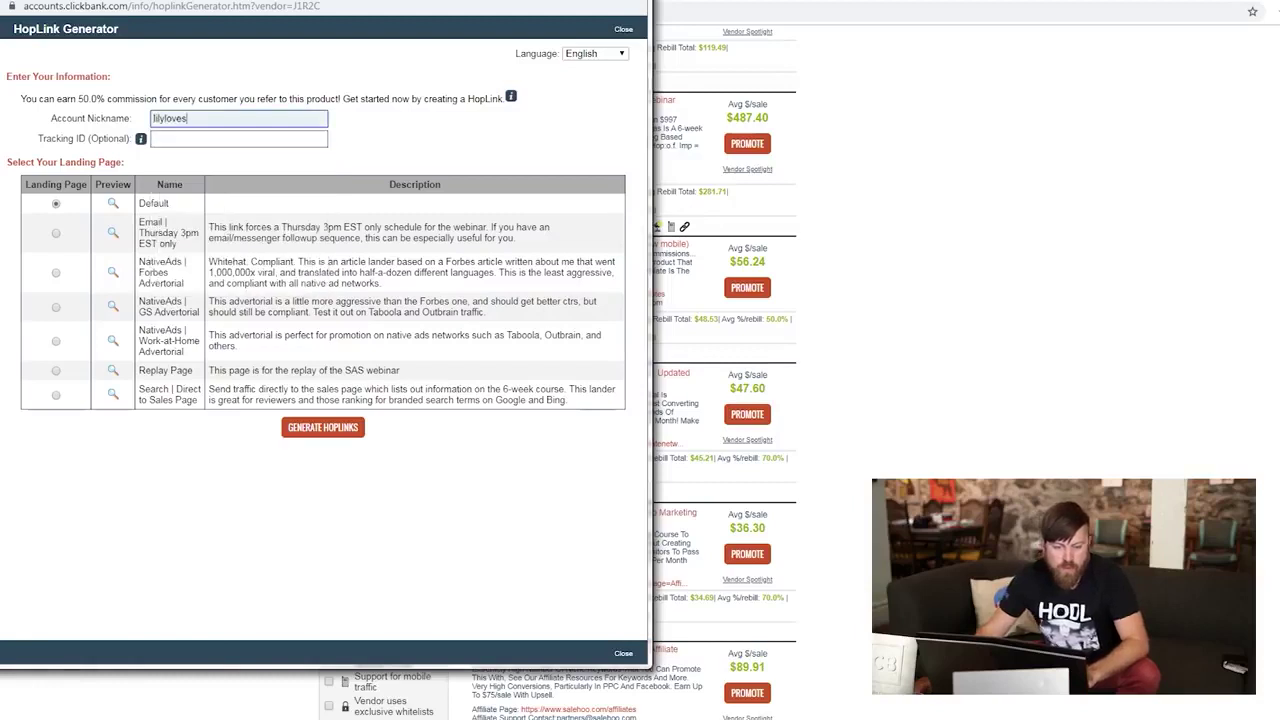
click(238, 138)
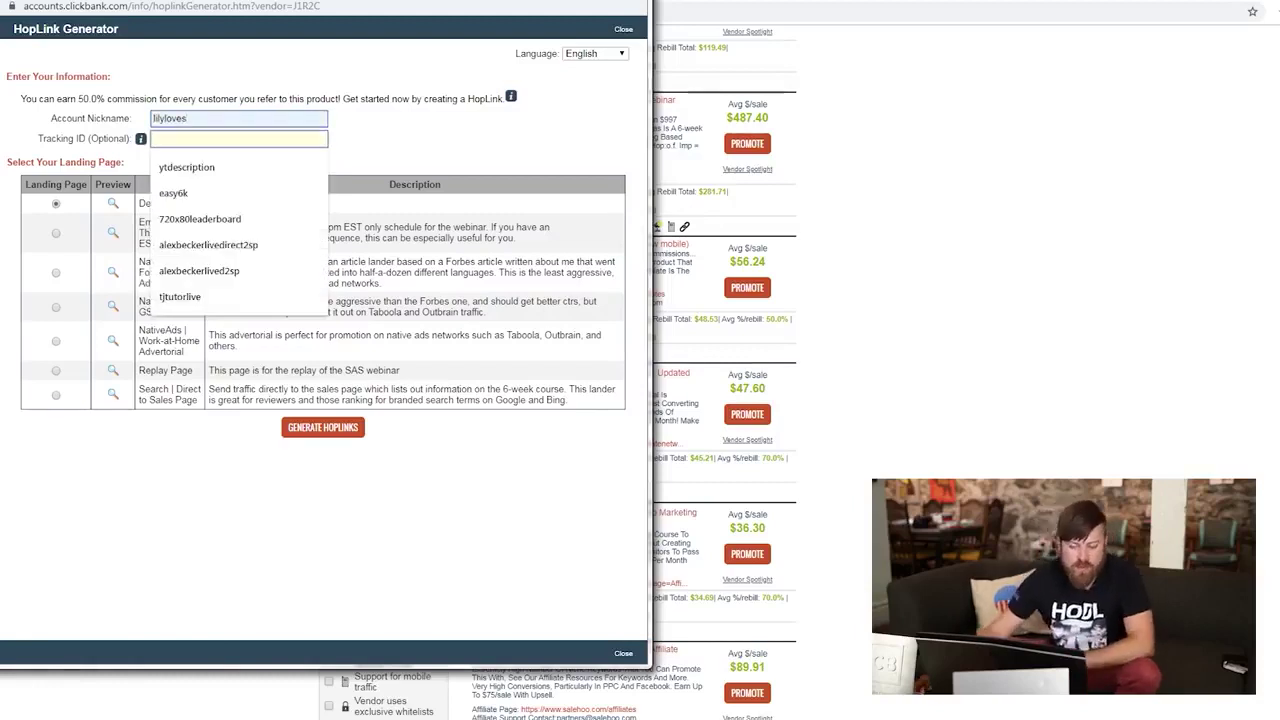
text(fb)
key(Return)
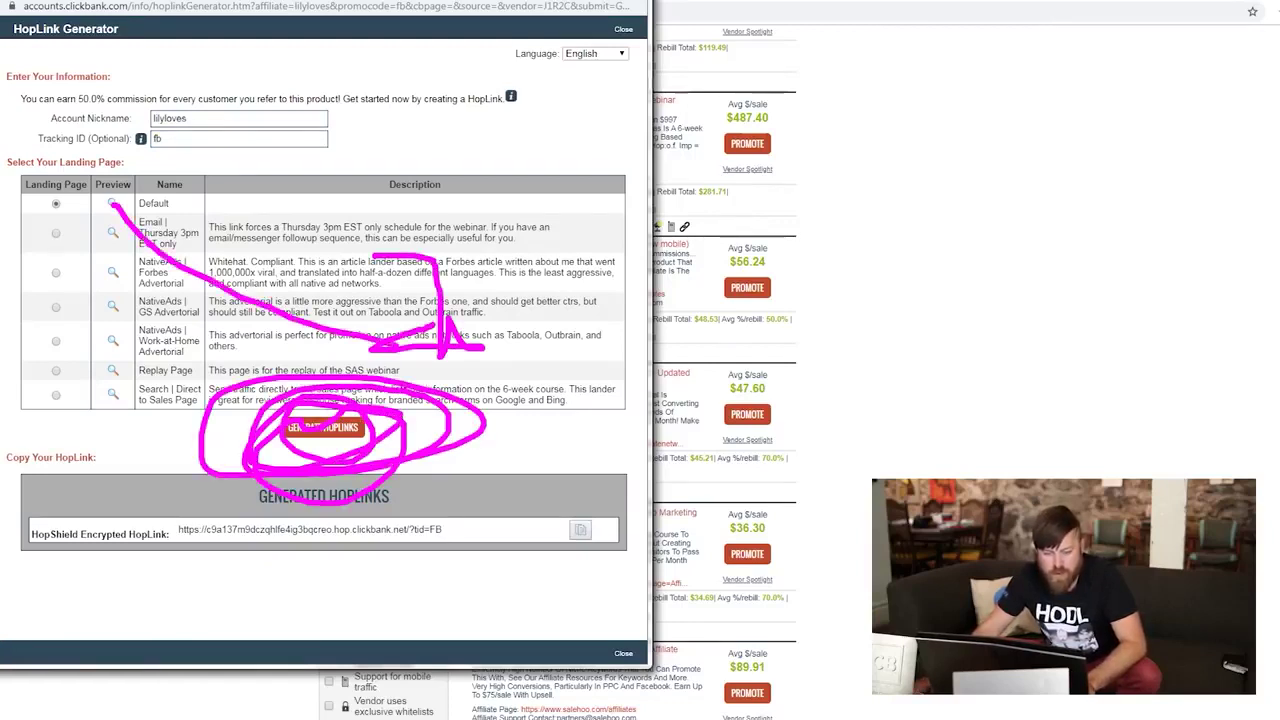
Copy the generated HopLink URL and return to the swipes document
drag(442, 529, 312, 529)
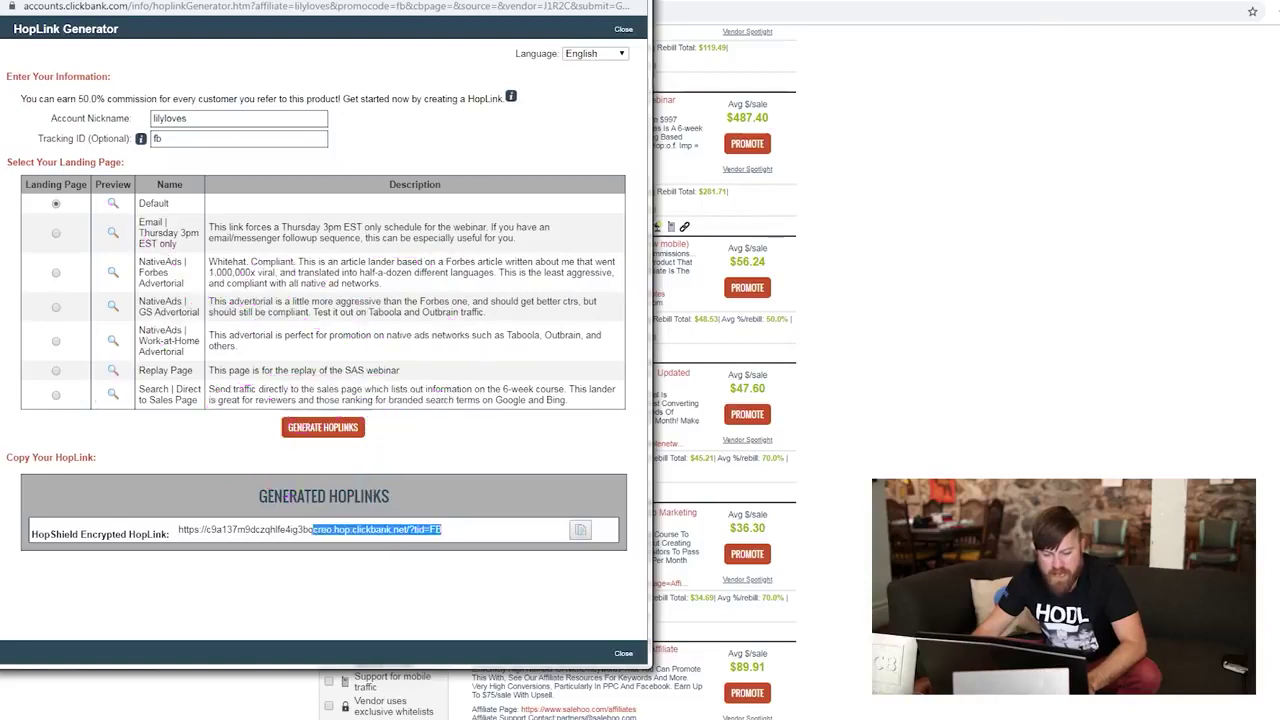
drag(152, 533, 178, 529)
right_click(180, 530)
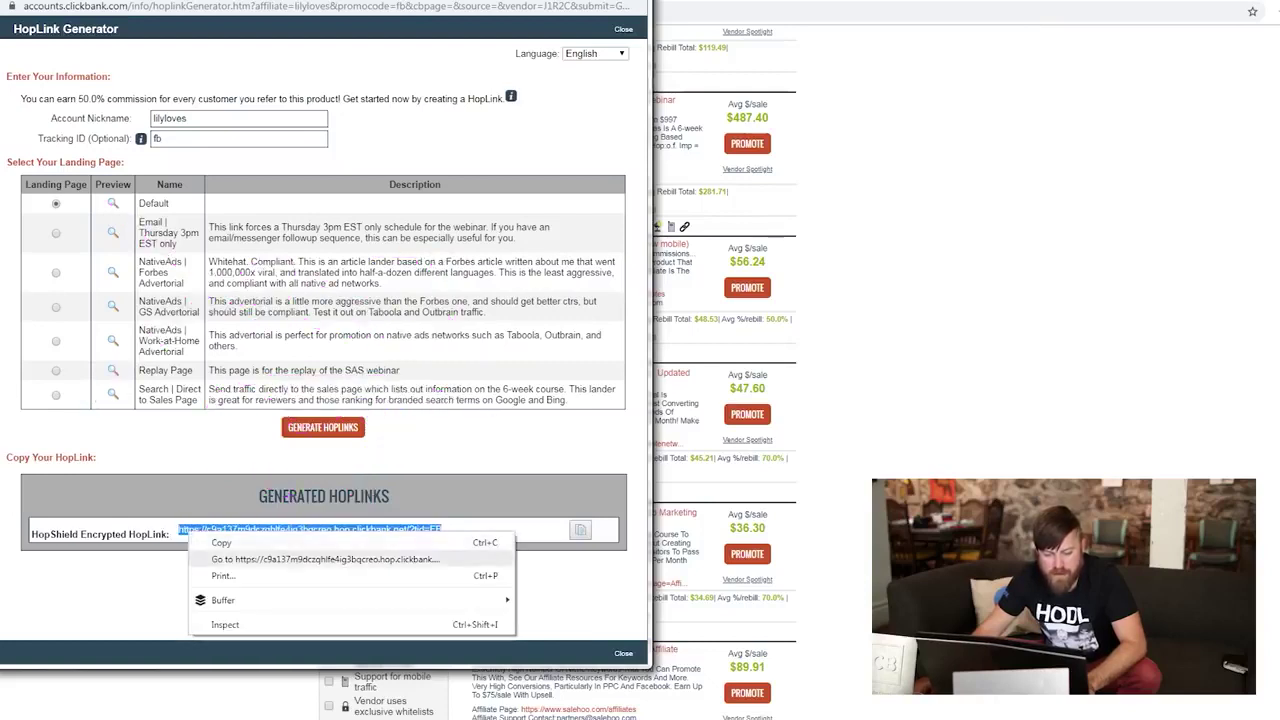
click(230, 537)
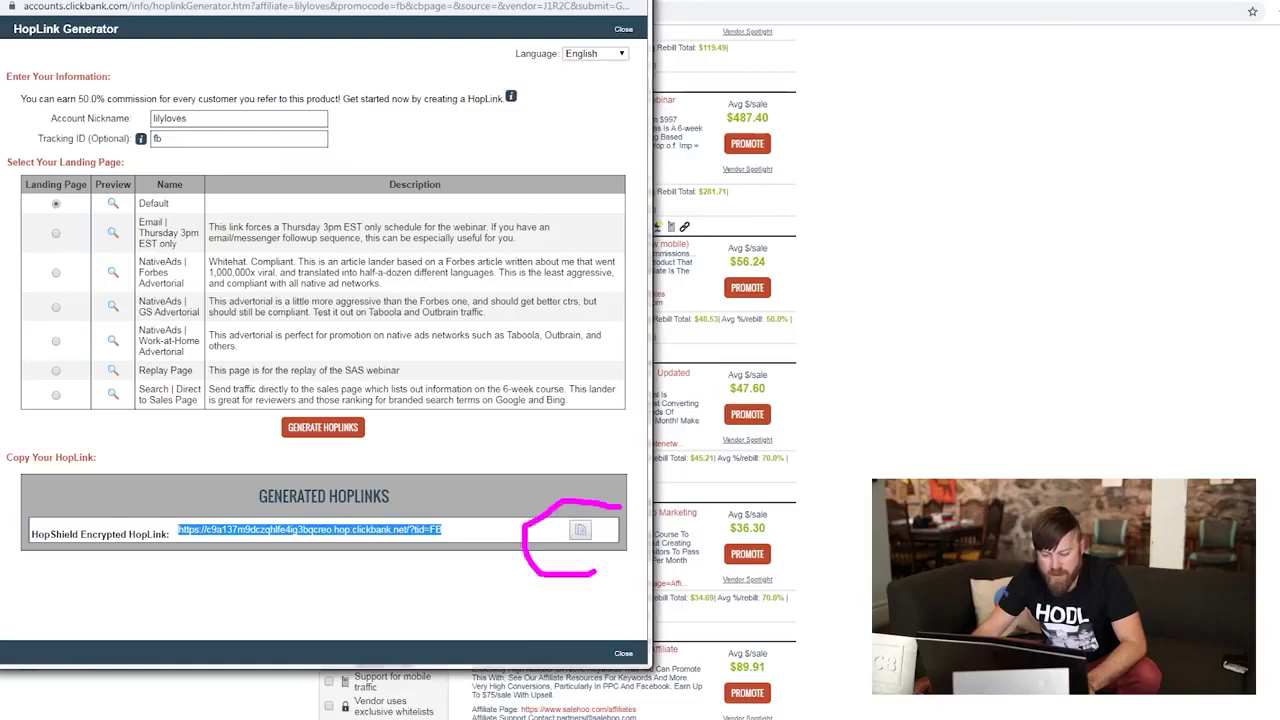
click(580, 529)
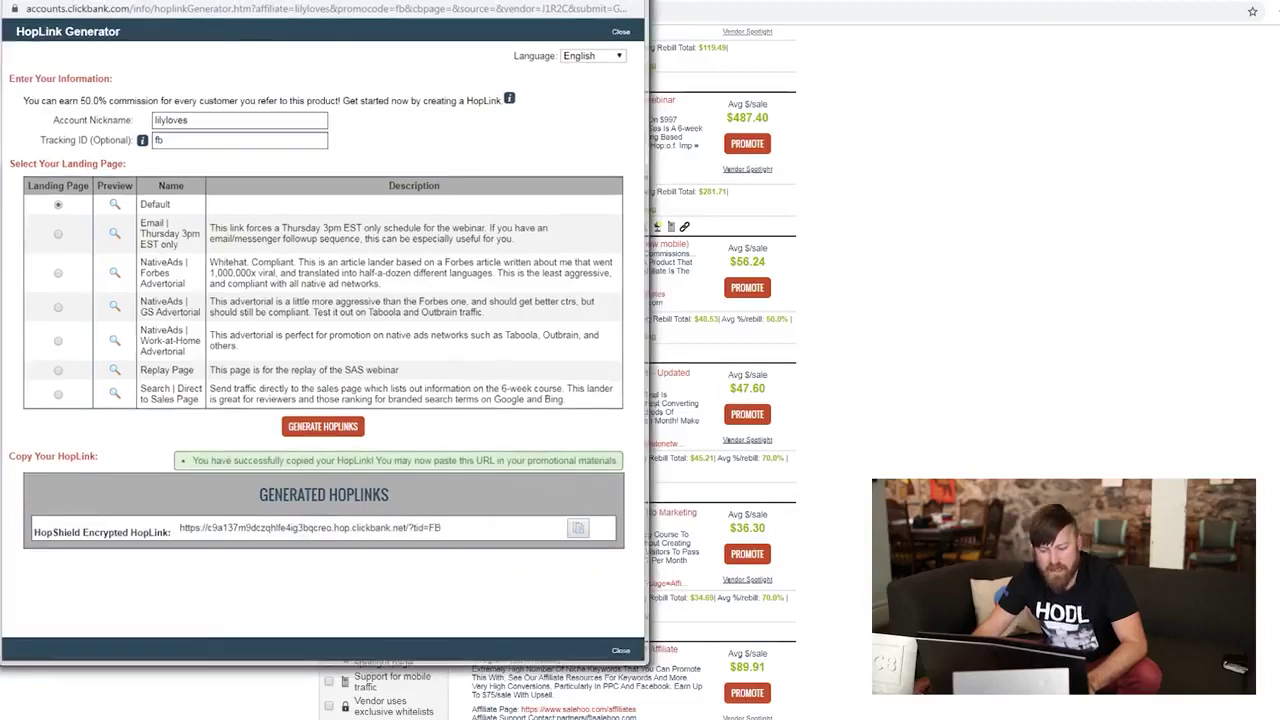
key(alt+Tab)
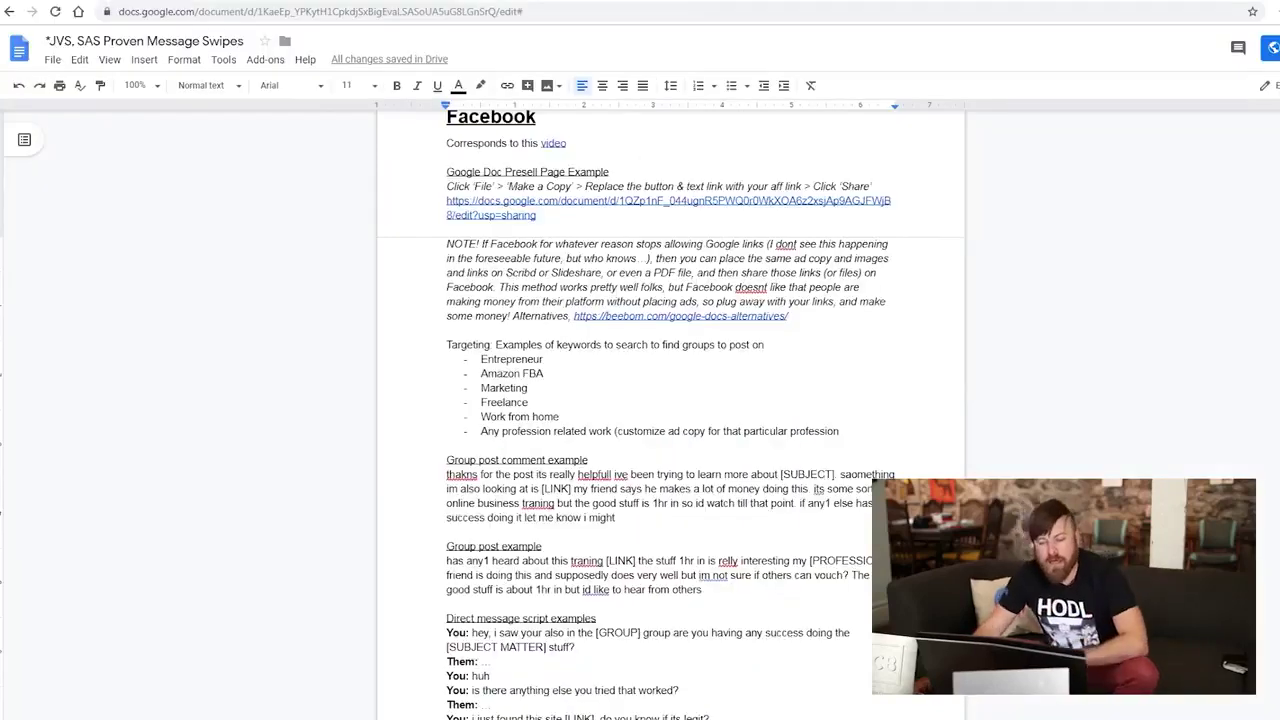
Find the Google Doc Presell Page Example link in the JVS swipes document and open its link card
scroll(670, 415, up, 3)
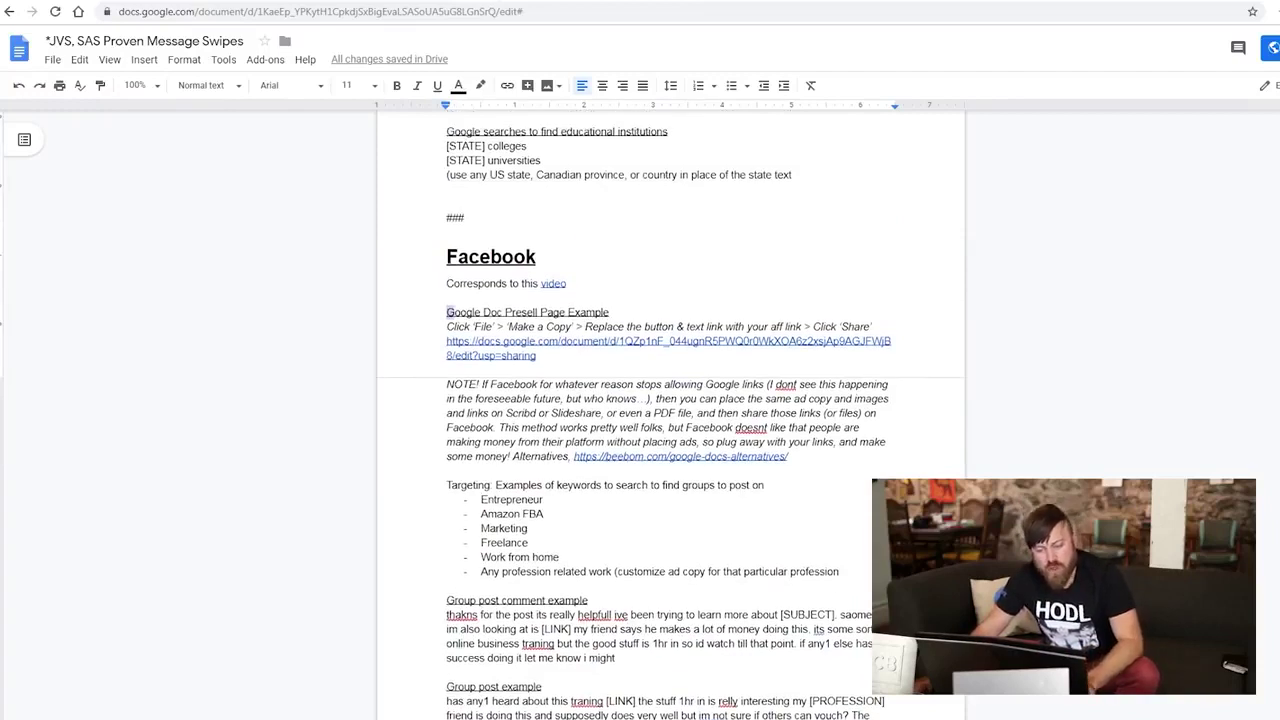
drag(481, 313, 965, 317)
click(965, 305)
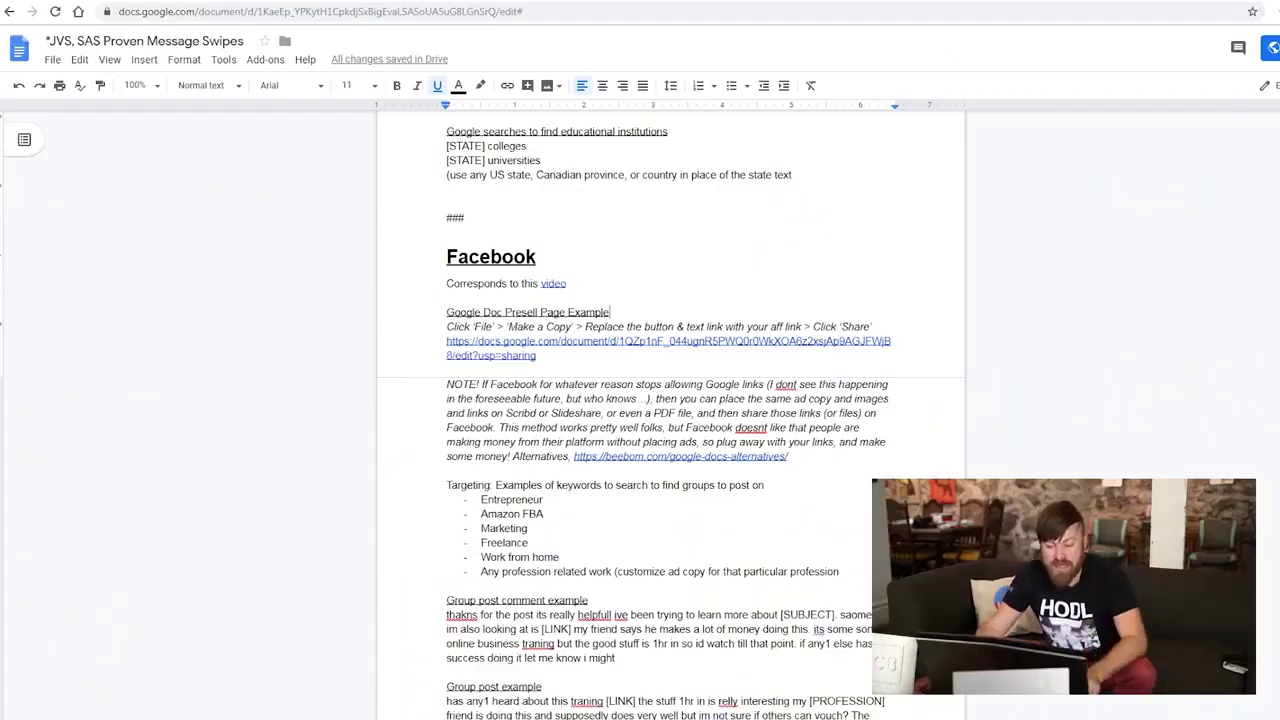
key(Down)
key(Down)
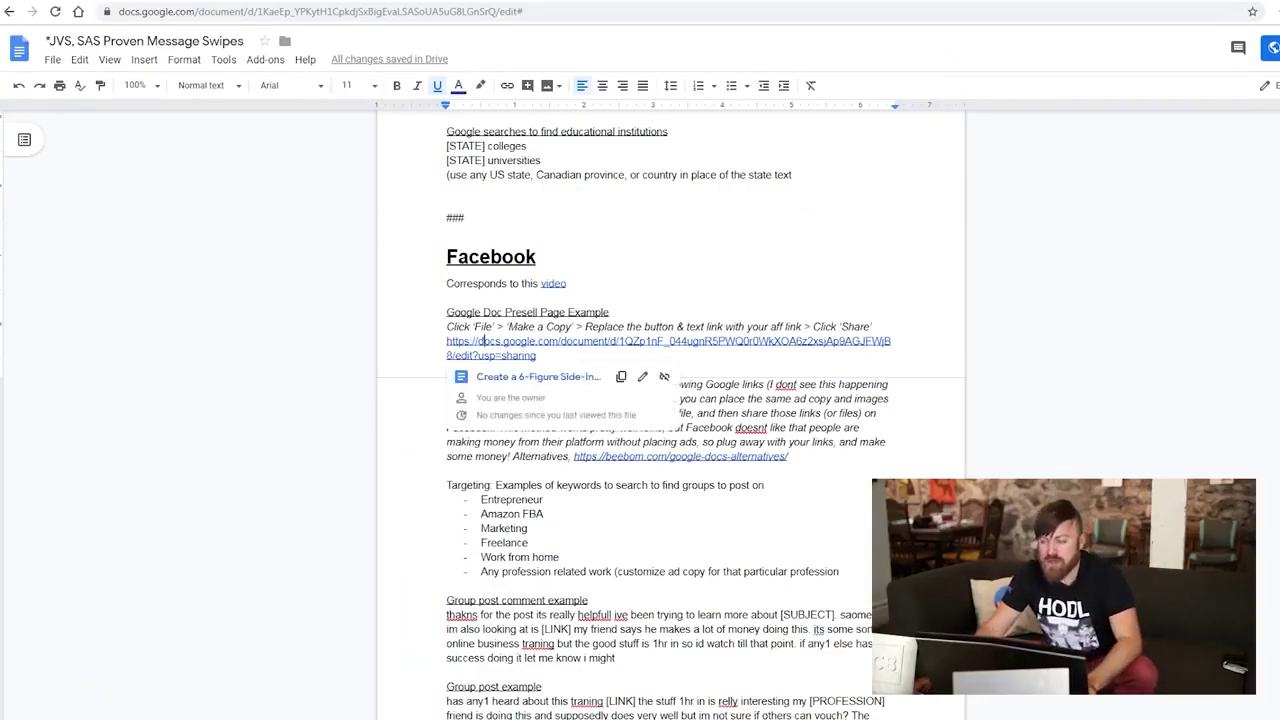
key(ctrl+t)
key(ctrl+w)
click(521, 341)
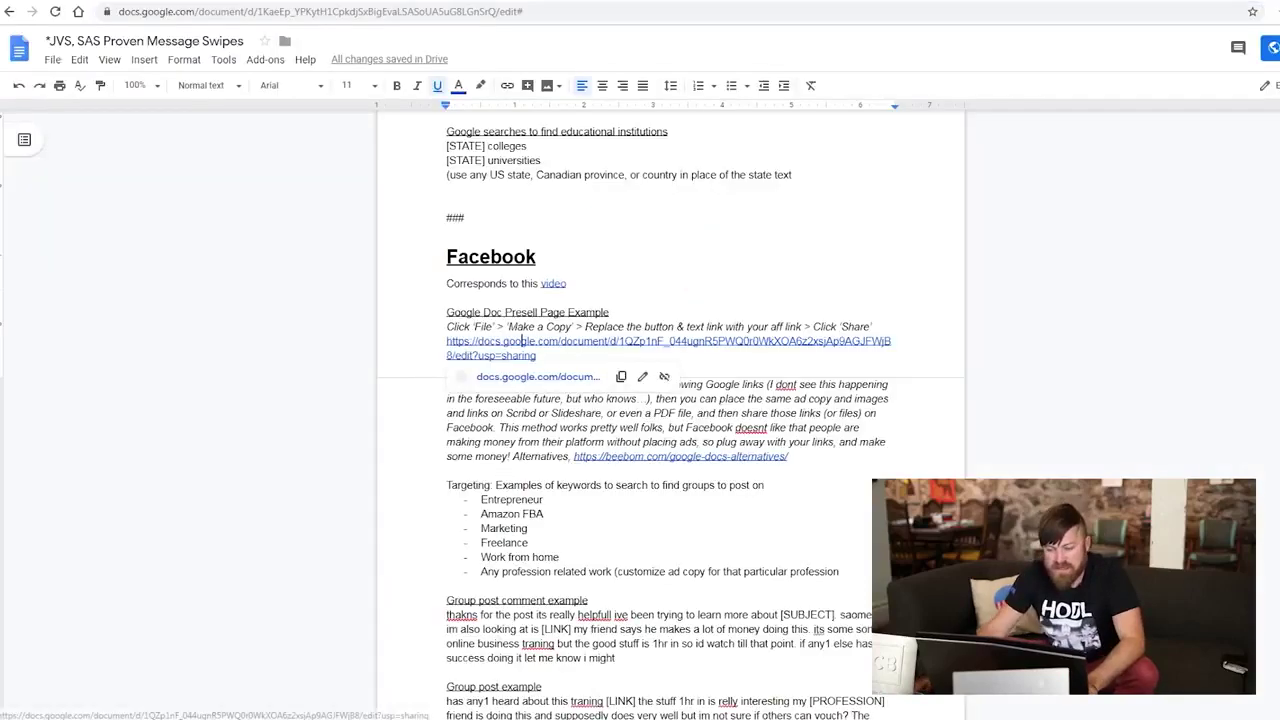
mouse_move(930, 329)
mouse_down()
mouse_move(614, 302)
mouse_move(384, 396)
mouse_move(830, 288)
mouse_move(688, 420)
mouse_up()
key(Escape)
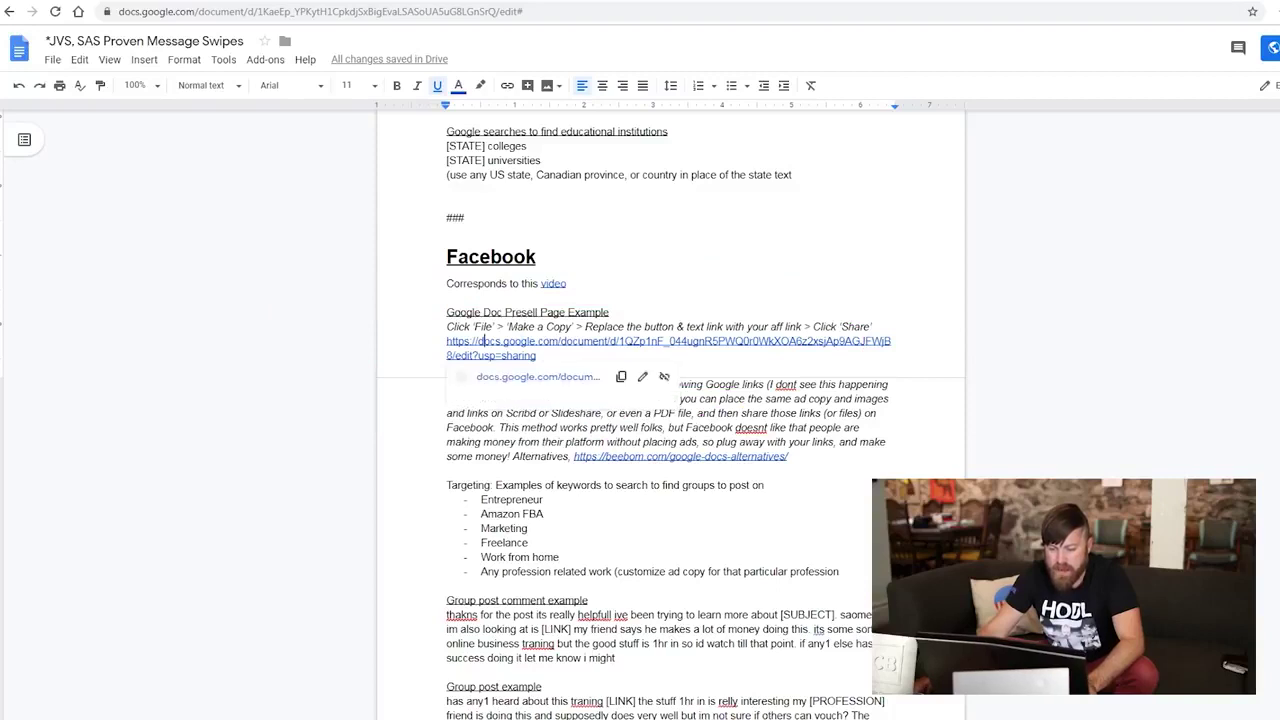
click(538, 377)
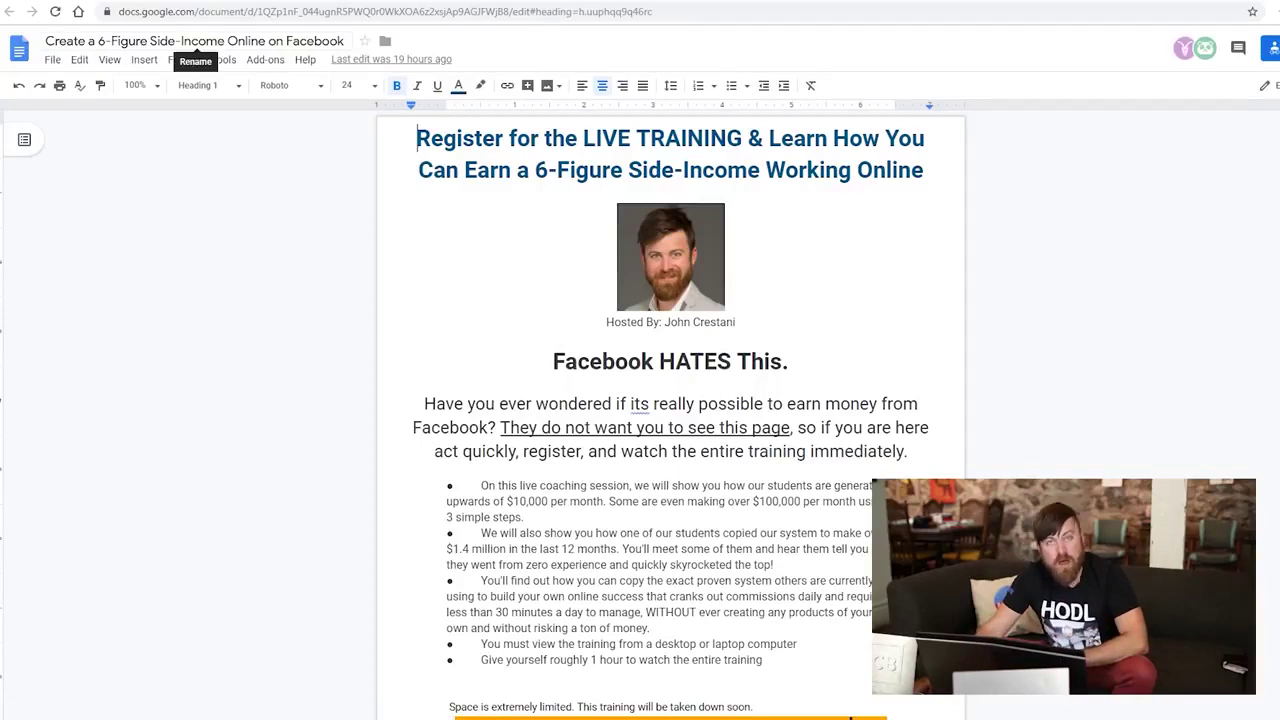
Look over the presell page from its registration heading down through the body
click(852, 170)
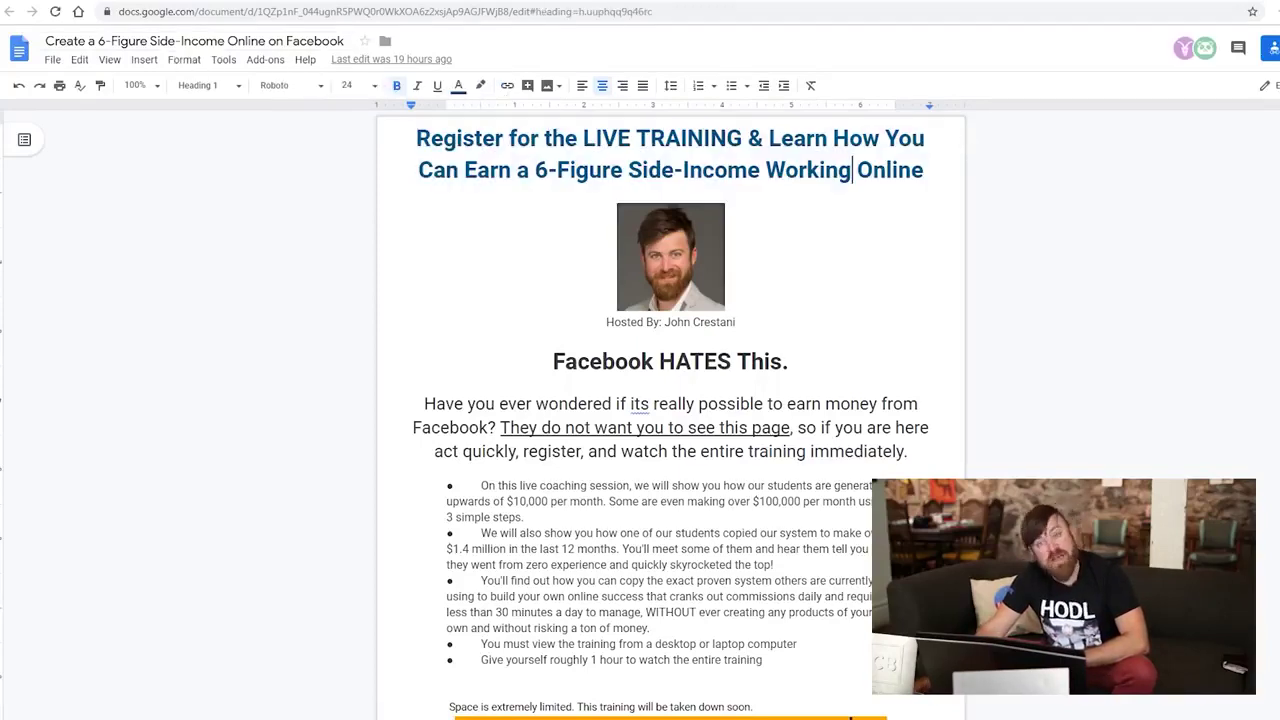
drag(417, 138, 925, 170)
click(925, 170)
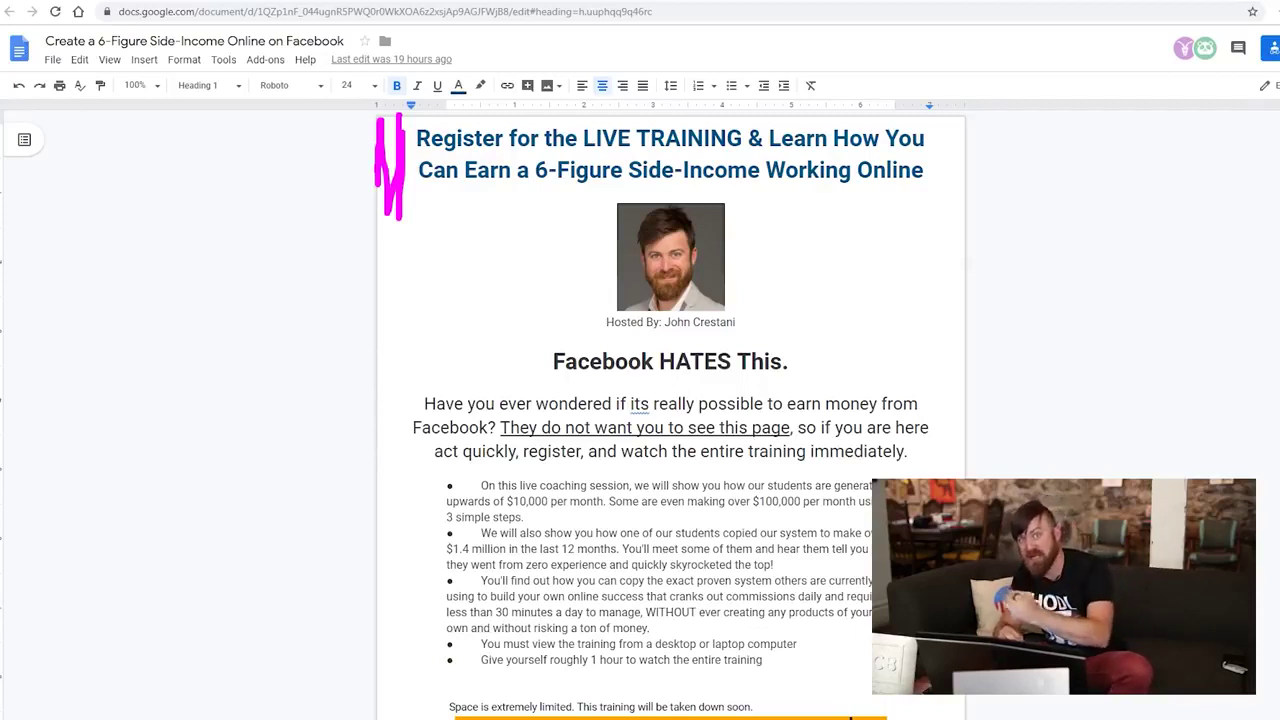
drag(392, 407, 371, 676)
scroll(670, 400, down, 2)
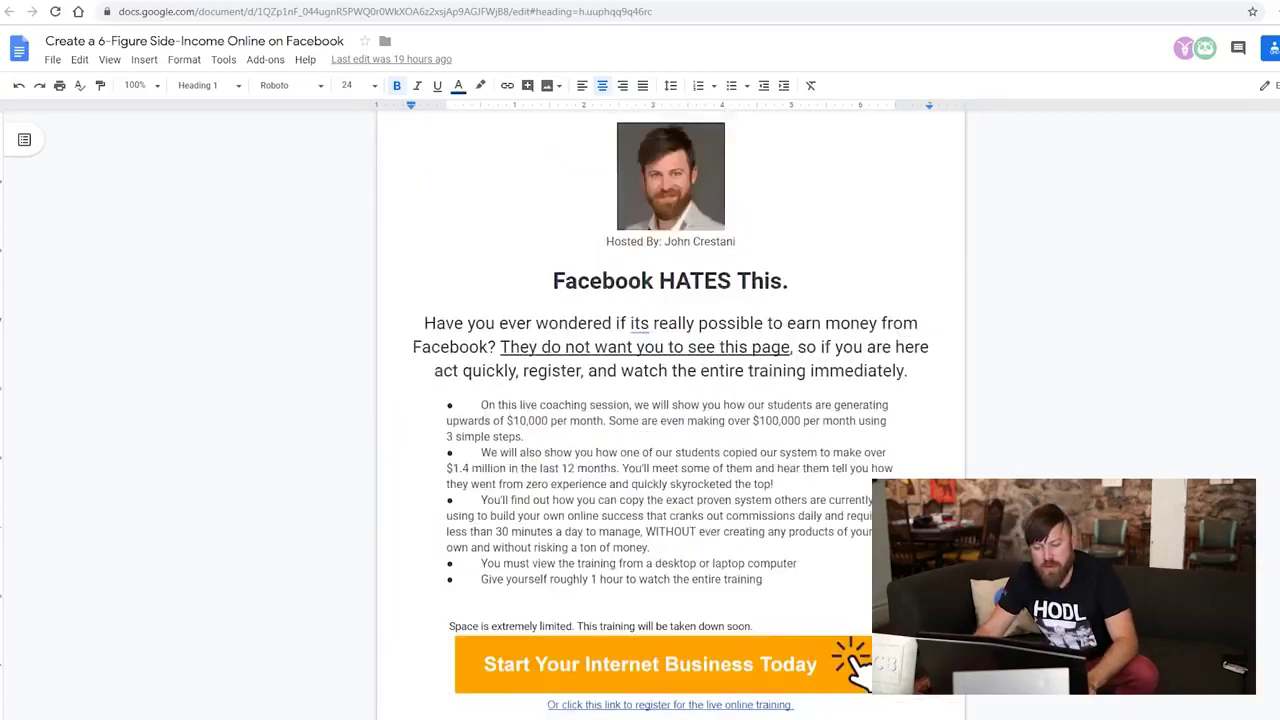
scroll(670, 400, up, 2)
click(52, 59)
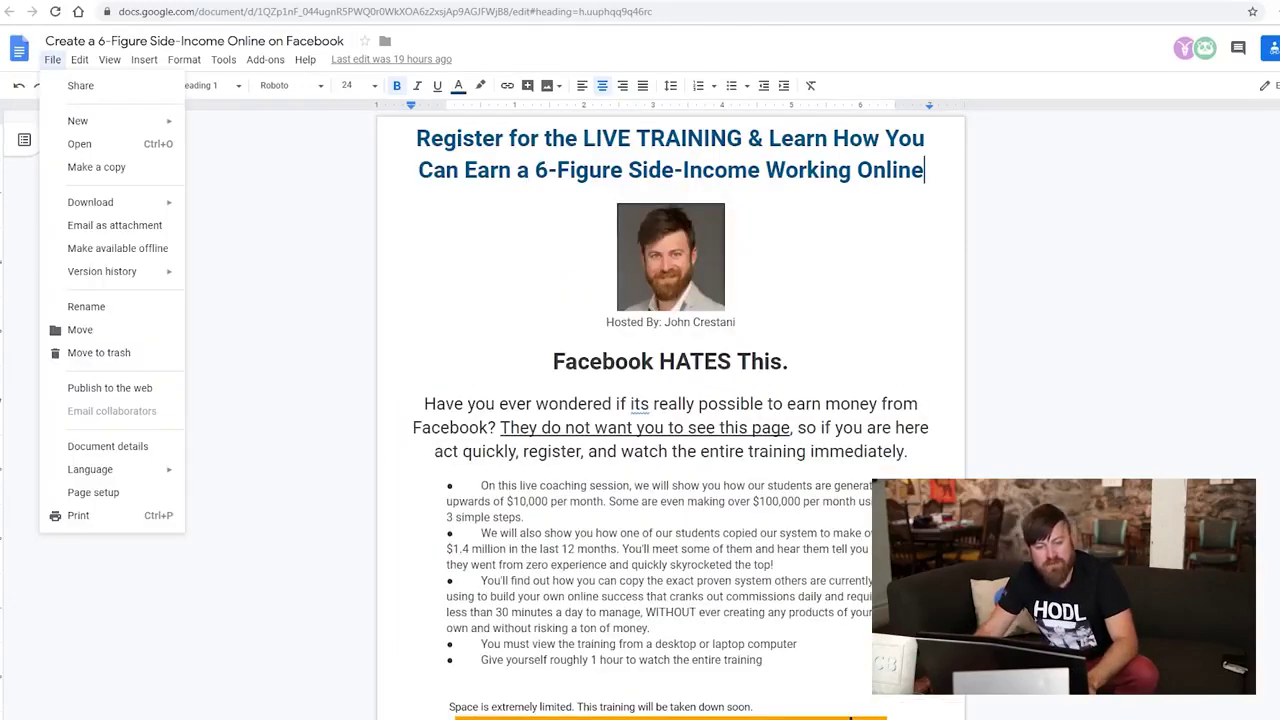
Make a copy of the presell document with File > Make a copy
mouse_move(68, 40)
mouse_down()
mouse_move(20, 95)
mouse_move(30, 30)
mouse_move(100, 40)
mouse_move(20, 100)
mouse_up()
key(Escape)
click(52, 59)
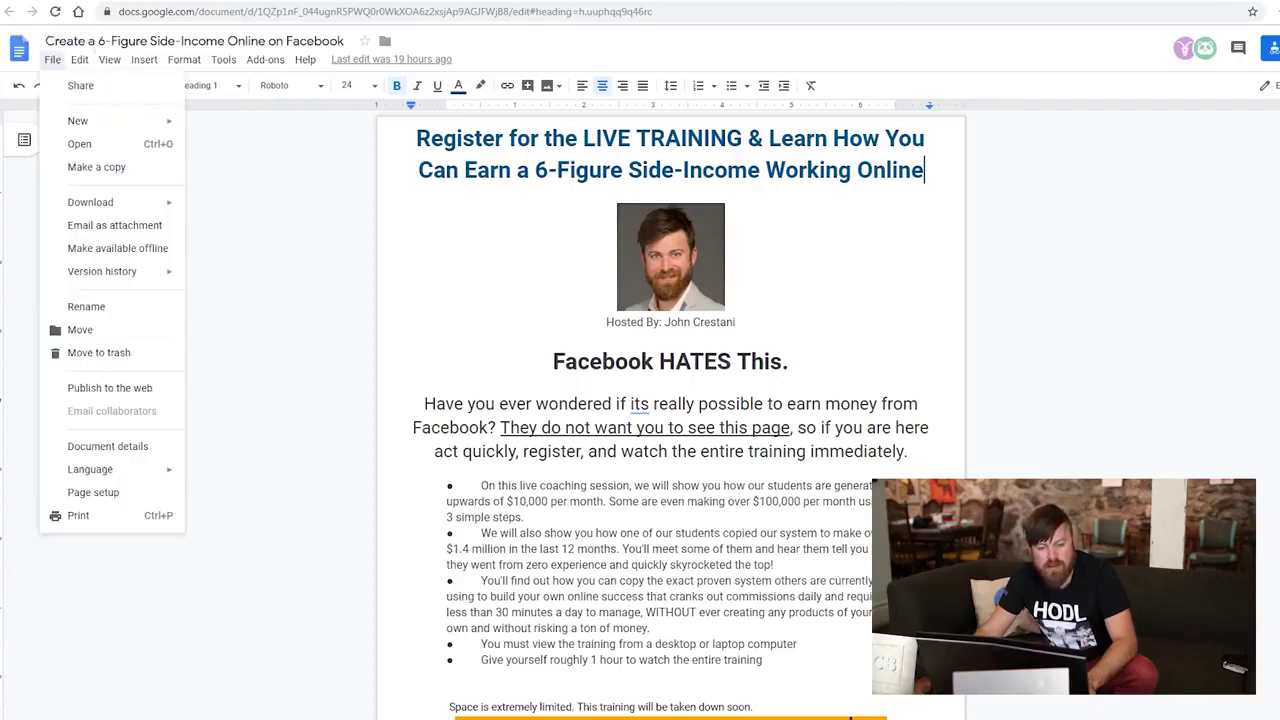
mouse_move(150, 145)
mouse_down()
mouse_move(97, 146)
mouse_move(40, 186)
mouse_move(110, 130)
mouse_move(100, 192)
mouse_move(50, 135)
mouse_move(128, 127)
mouse_up()
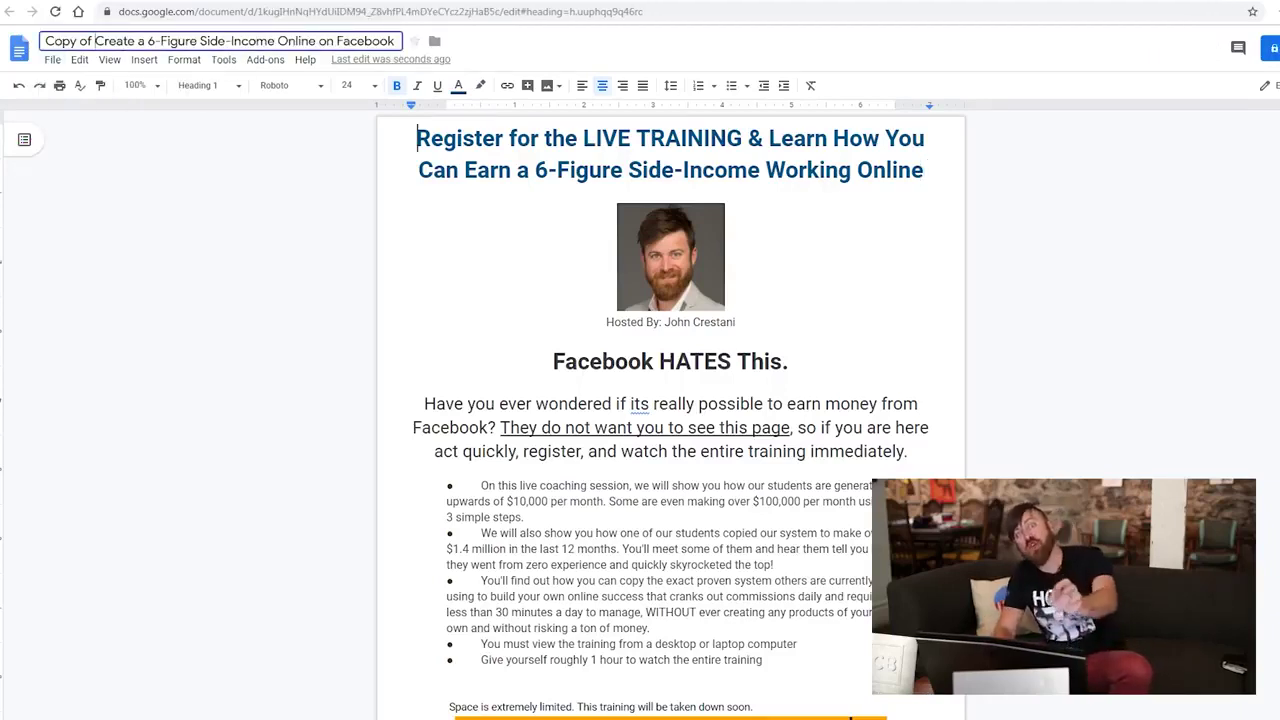
Remove the 'Copy of' prefix so the title reads 'Create a 6-Figure Side-Income Online on Facebook'
key(BackSpace)
key(BackSpace)
key(BackSpace)
key(BackSpace)
key(BackSpace)
key(BackSpace)
key(BackSpace)
key(BackSpace)
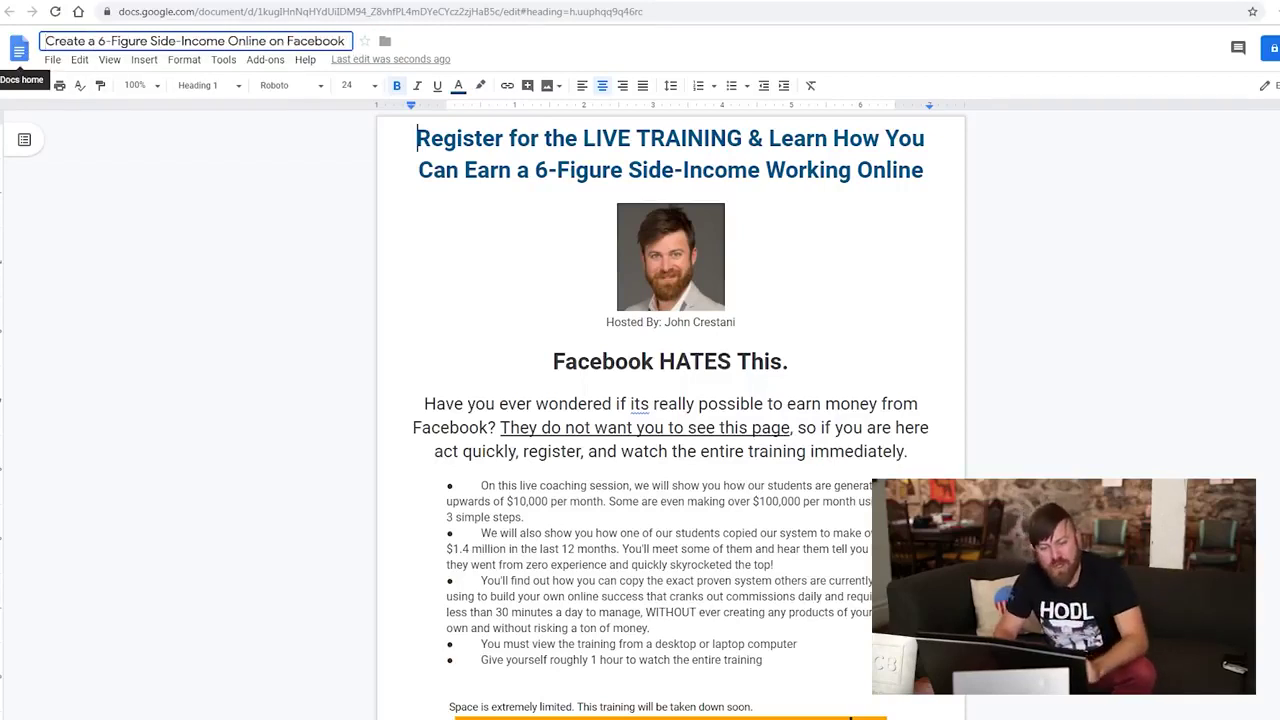
text(Copy of)
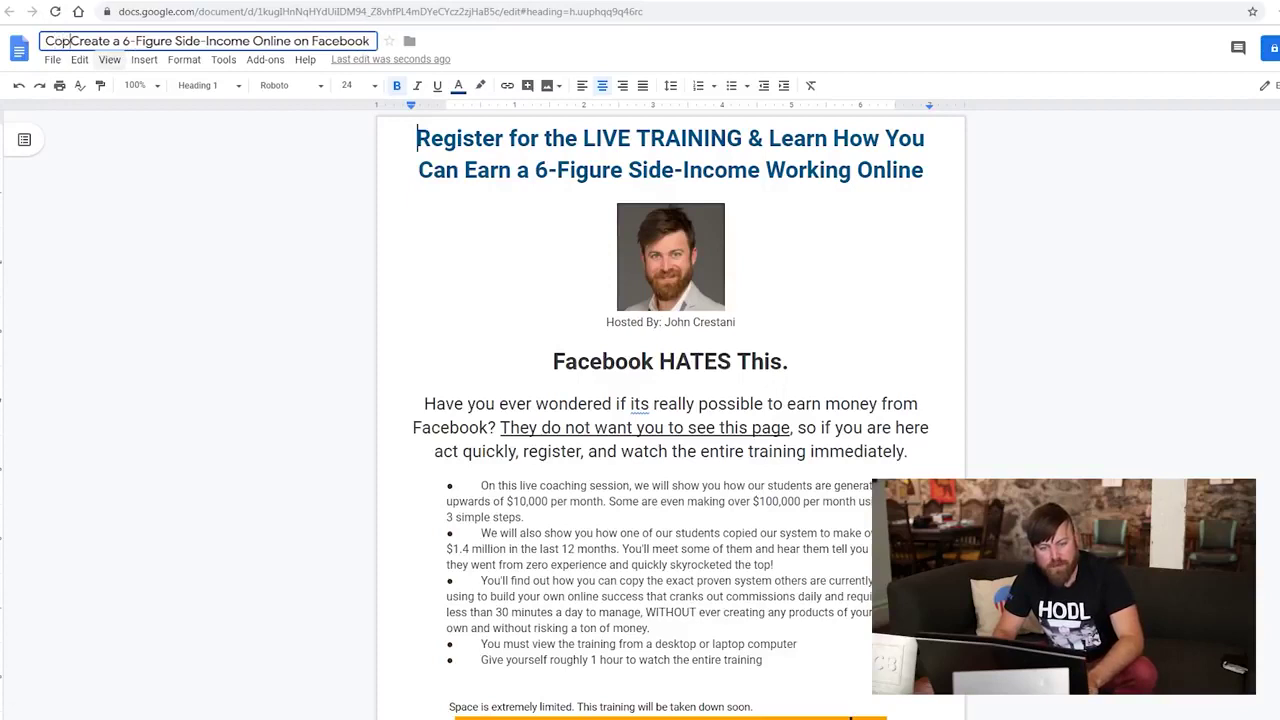
click(617, 305)
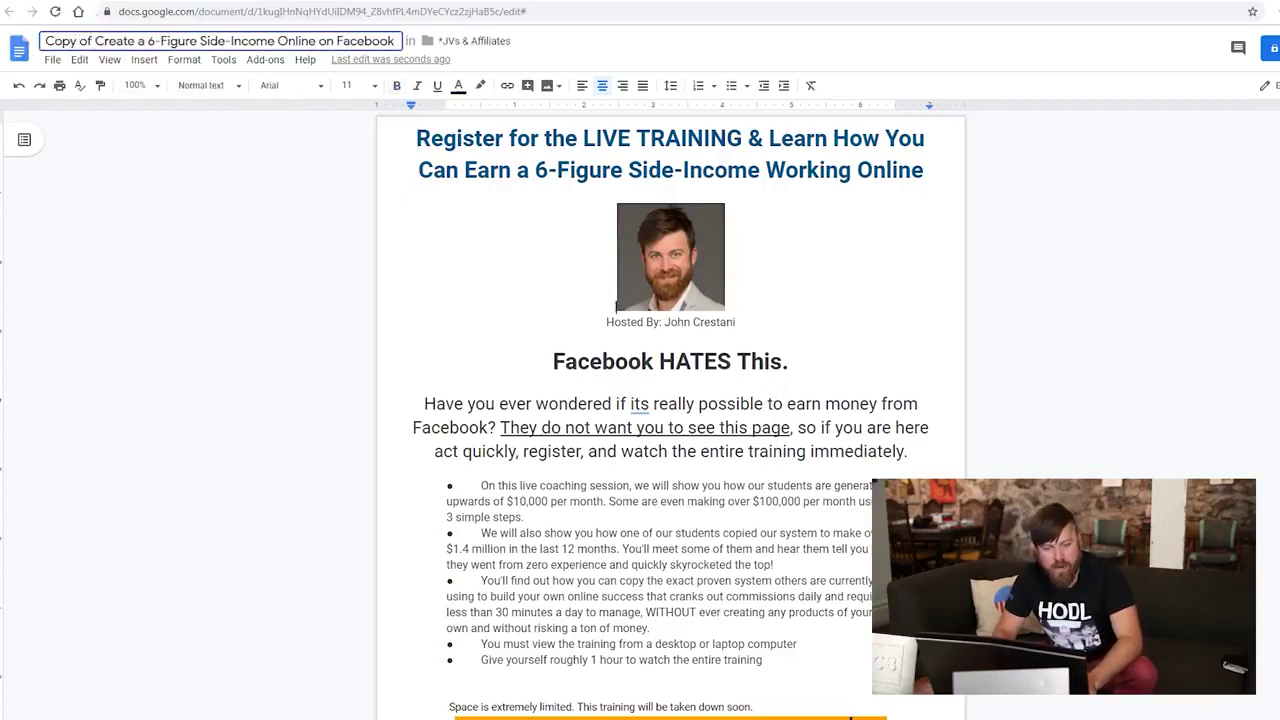
drag(96, 41, 44, 41)
key(BackSpace)
key(Return)
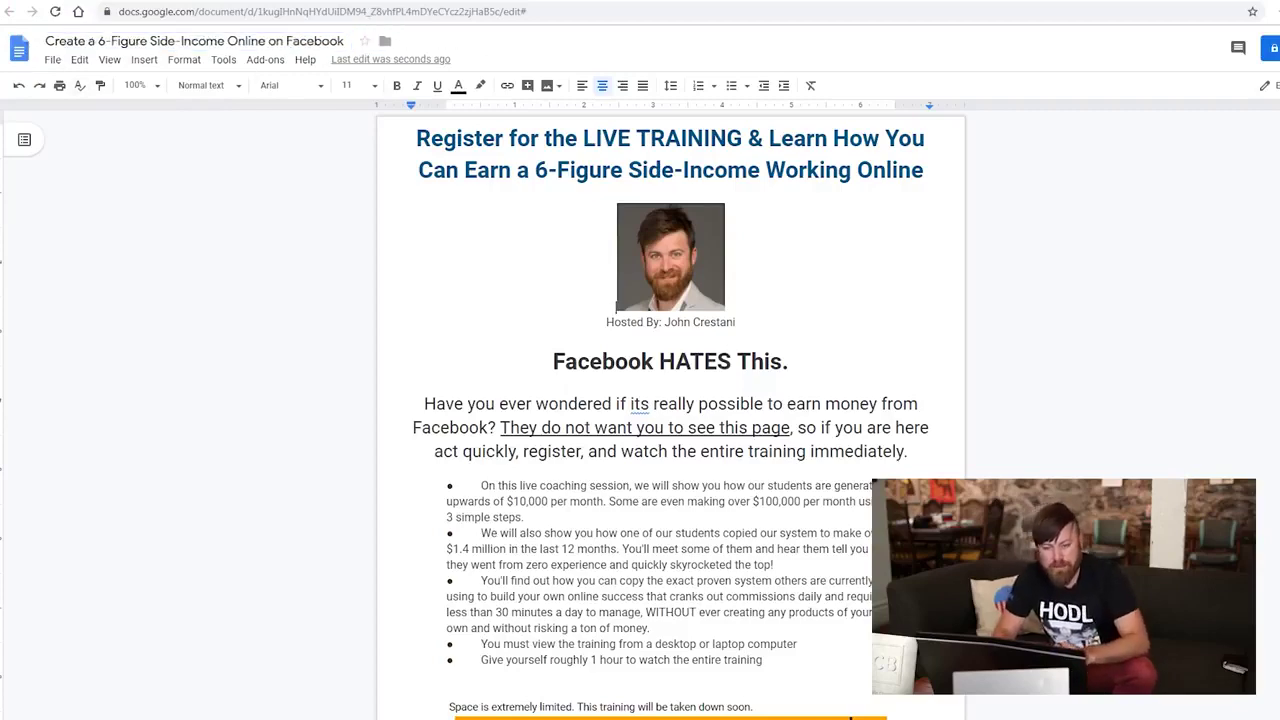
Select the 'Or click this link to register for the live online training.' link text
scroll(670, 415, down, 5)
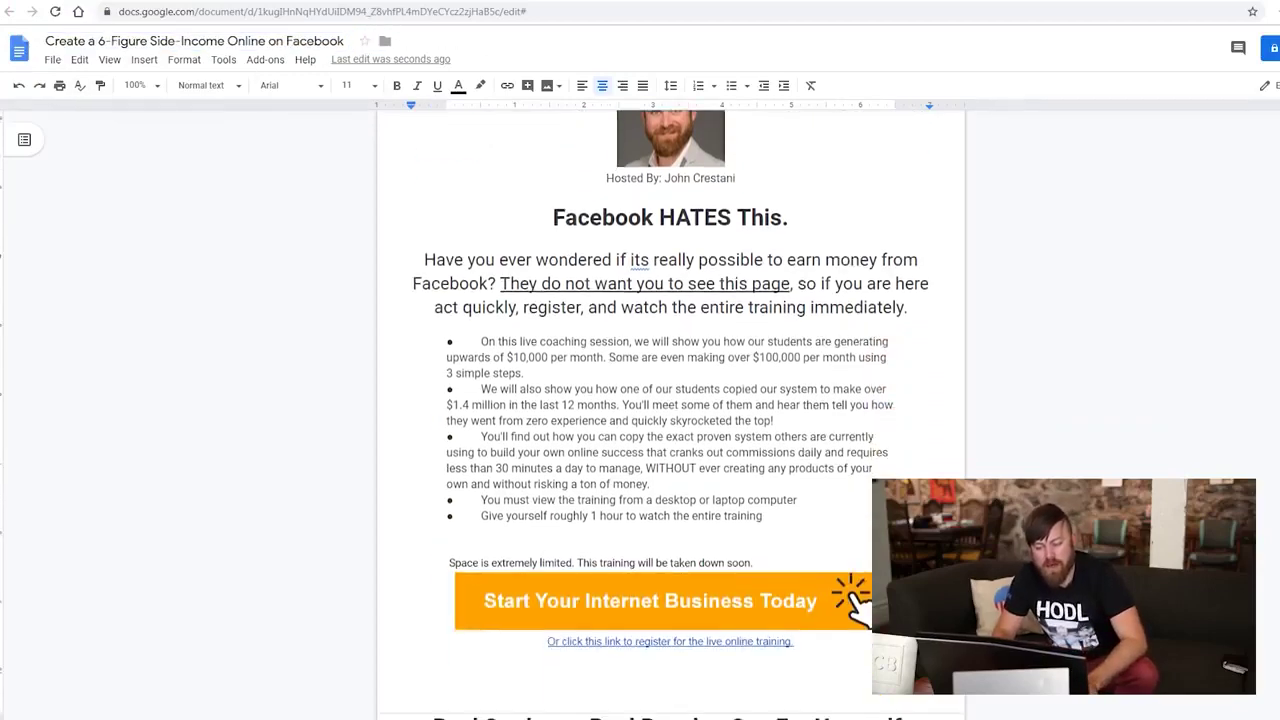
scroll(670, 415, up, 5)
scroll(670, 415, down, 5)
mouse_move(938, 378)
mouse_down()
mouse_move(864, 324)
mouse_move(492, 305)
mouse_move(520, 457)
mouse_move(876, 448)
mouse_move(584, 262)
mouse_move(486, 520)
mouse_move(906, 368)
mouse_move(370, 380)
mouse_move(510, 562)
mouse_up()
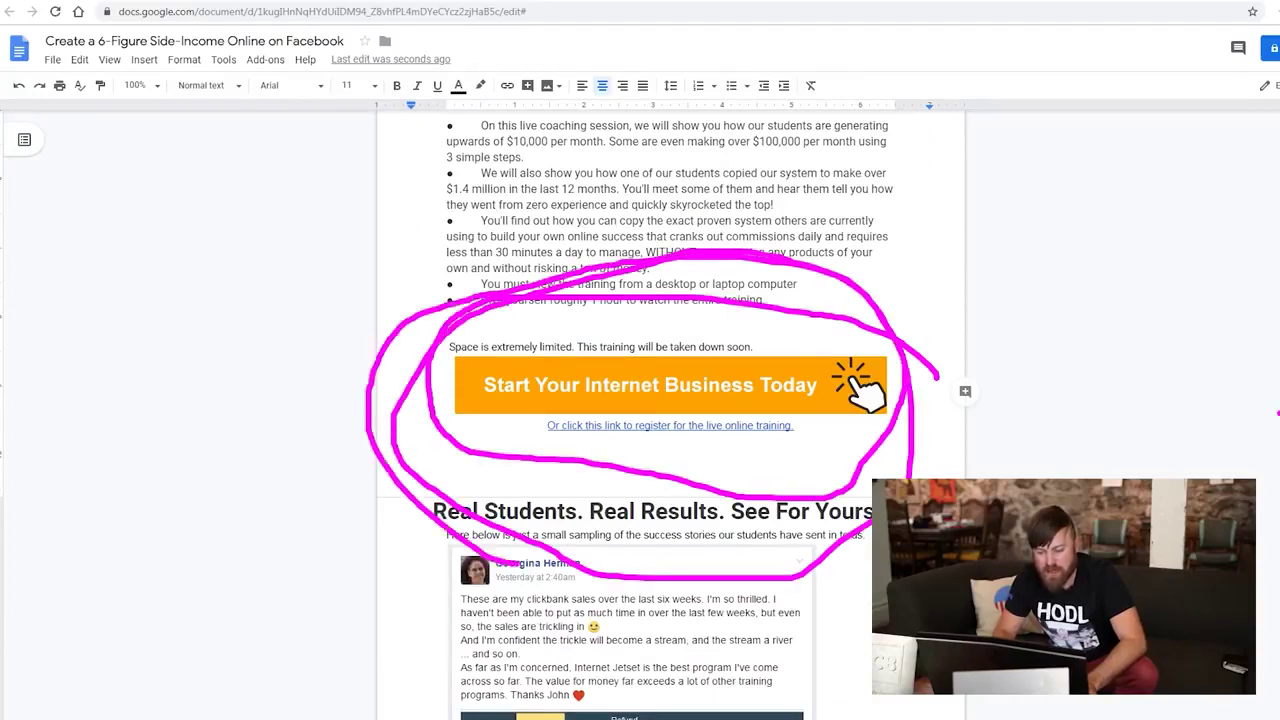
mouse_move(1278, 410)
mouse_down()
mouse_move(940, 380)
mouse_move(926, 412)
mouse_move(930, 332)
mouse_up()
mouse_move(905, 510)
mouse_down()
mouse_move(818, 428)
mouse_move(798, 476)
mouse_up()
key(Escape)
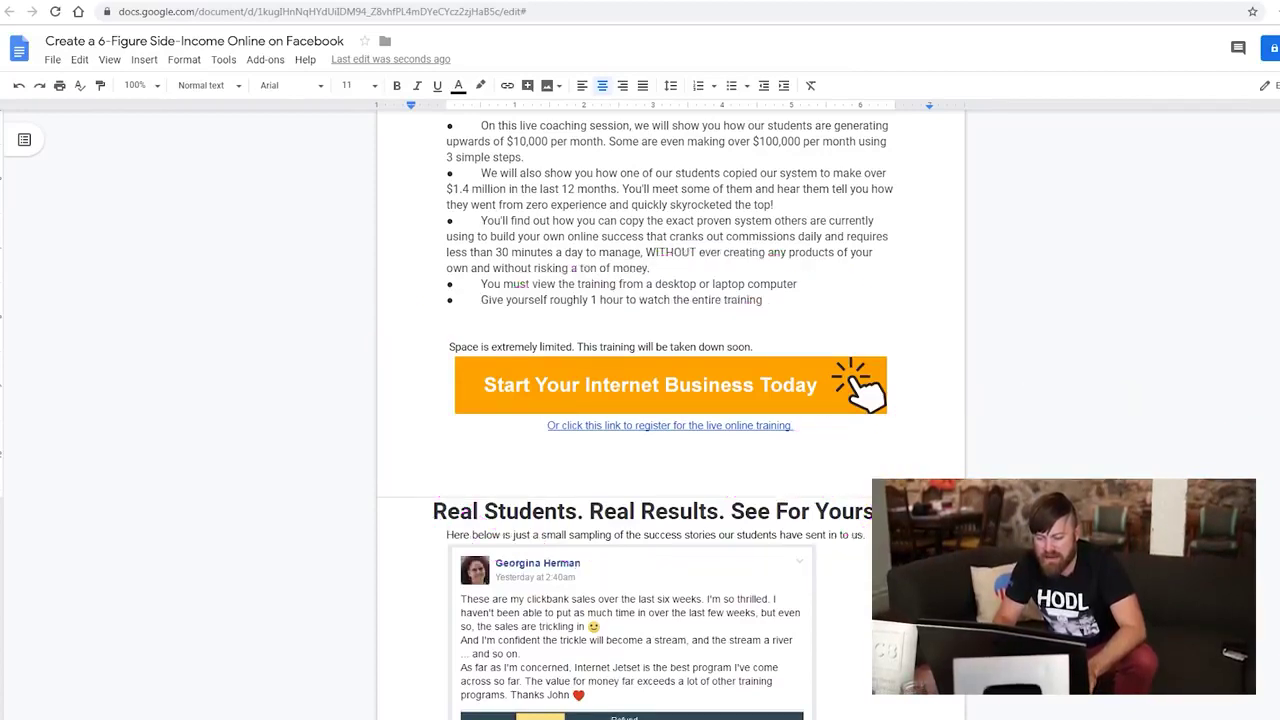
click(794, 425)
drag(794, 425, 548, 425)
mouse_move(760, 422)
mouse_down()
mouse_move(712, 455)
mouse_move(740, 420)
mouse_move(765, 447)
mouse_up()
key(Escape)
Replace the link's address with the copied ClickBank HopLink and apply it
click(744, 447)
right_click(727, 510)
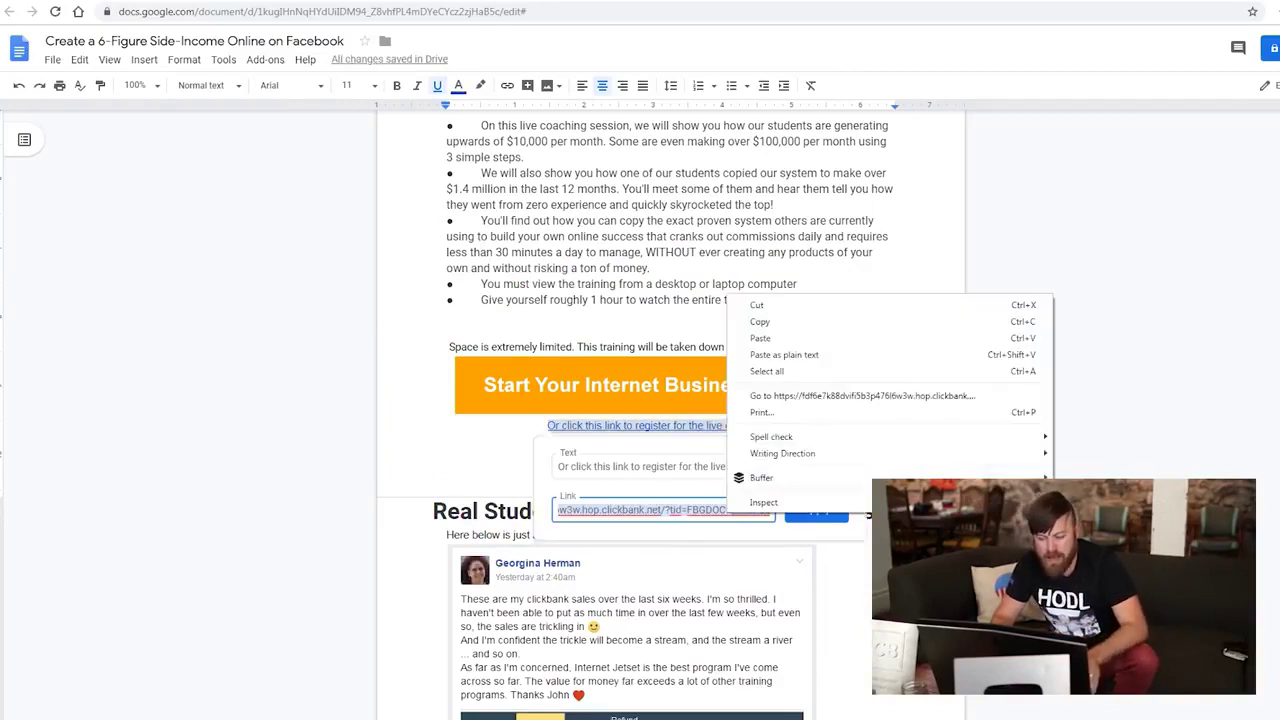
click(760, 338)
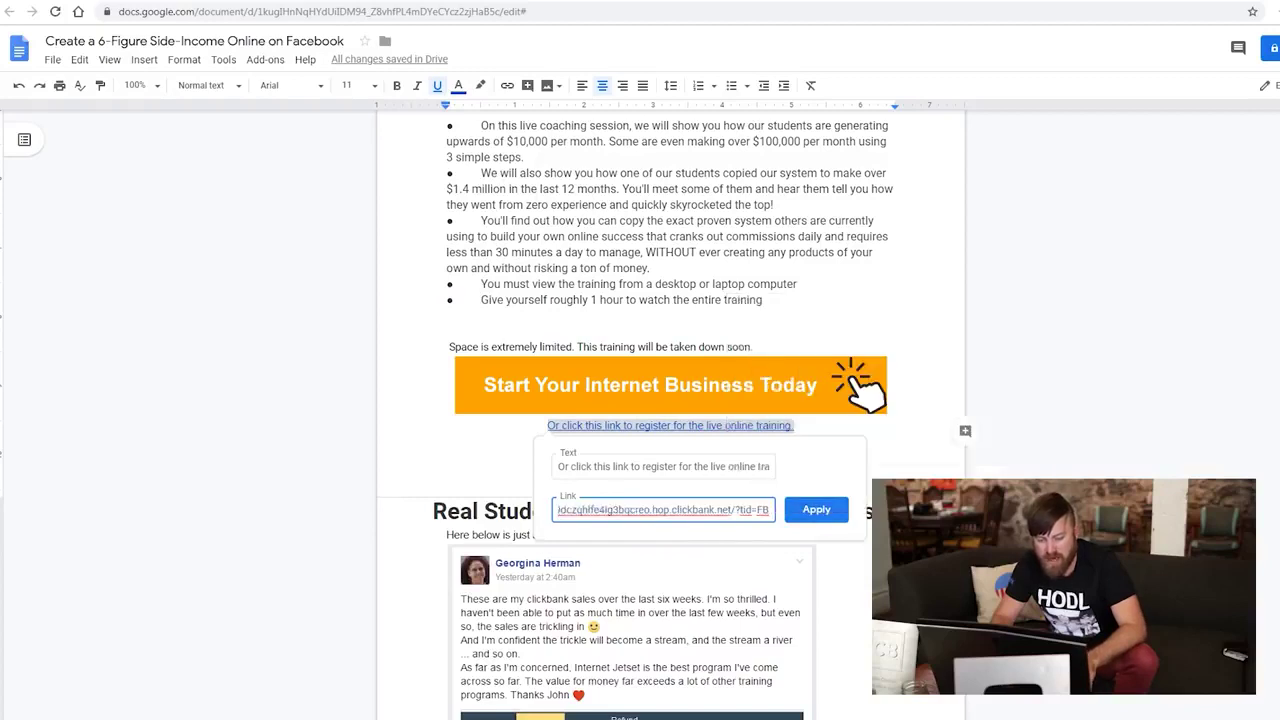
key(Return)
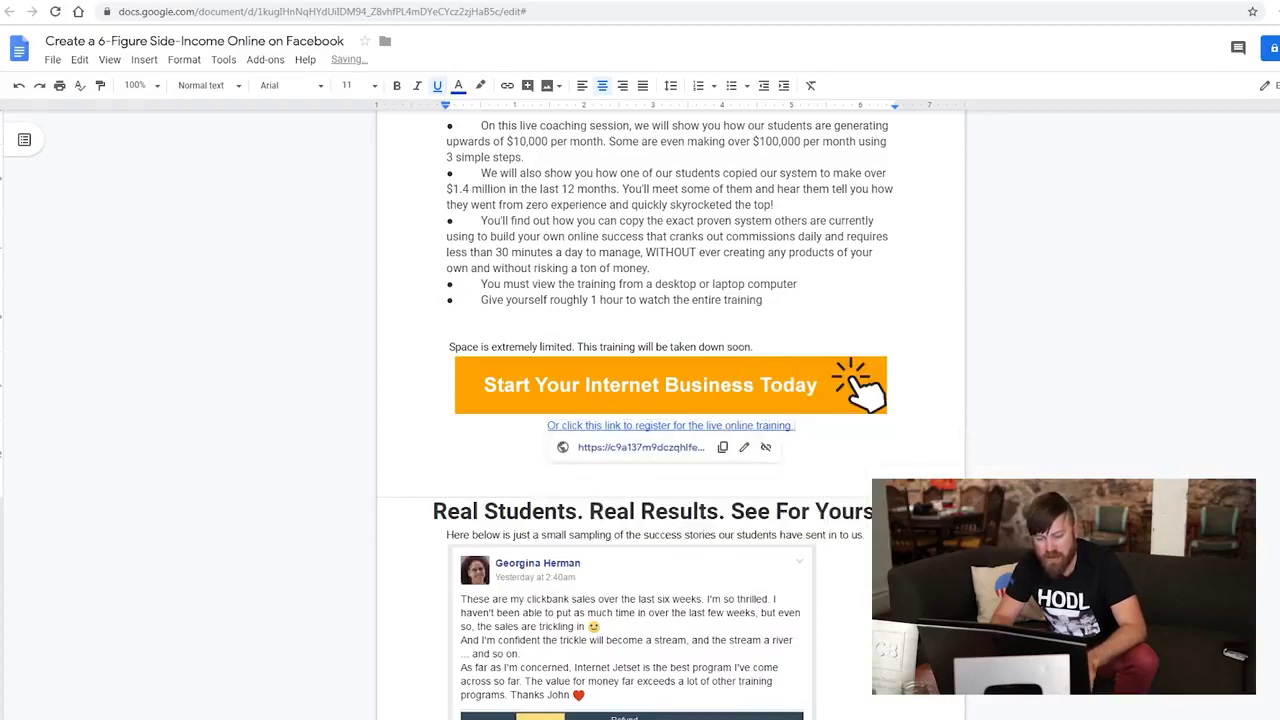
click(670, 460)
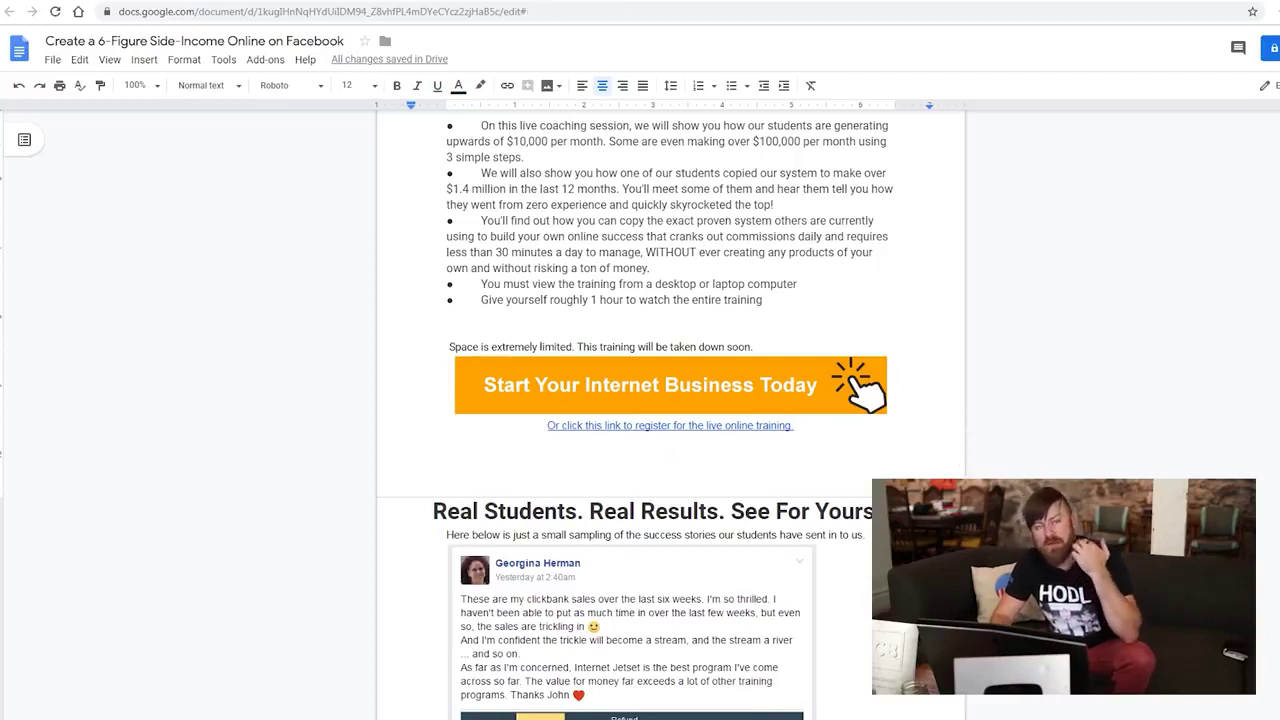
scroll(670, 460, down, 10)
scroll(670, 460, down, 15)
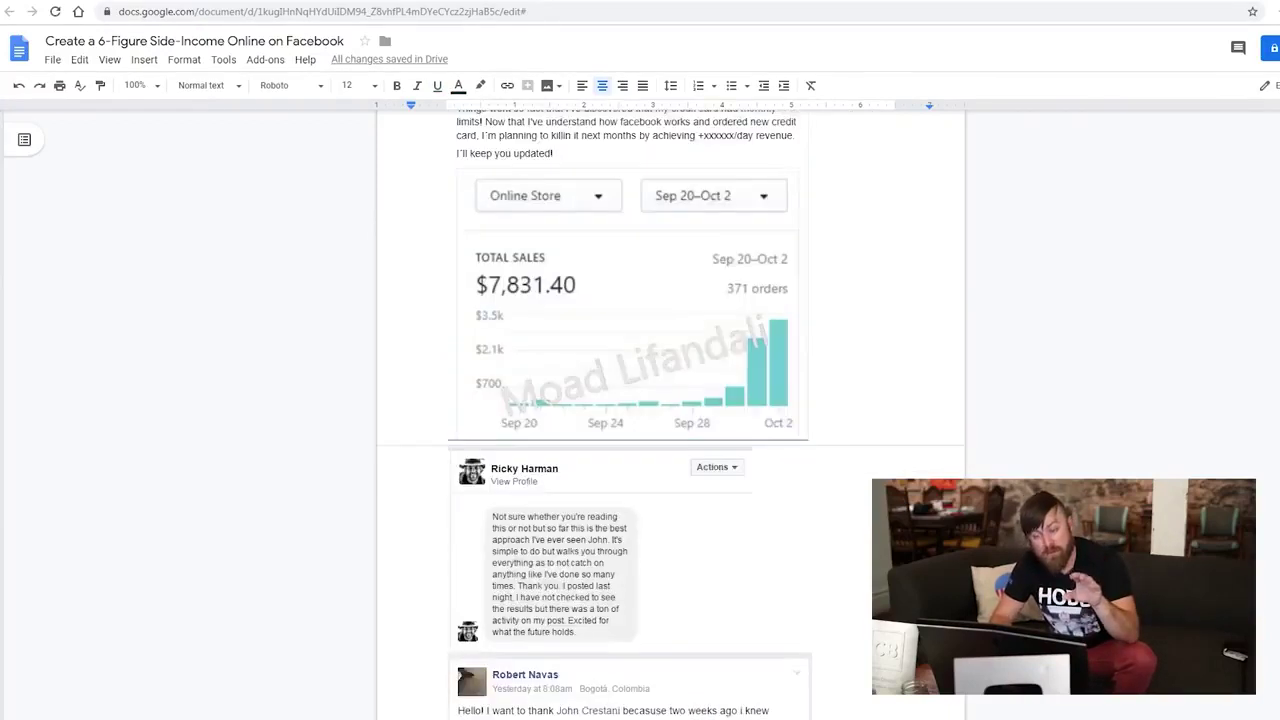
scroll(670, 460, down, 3)
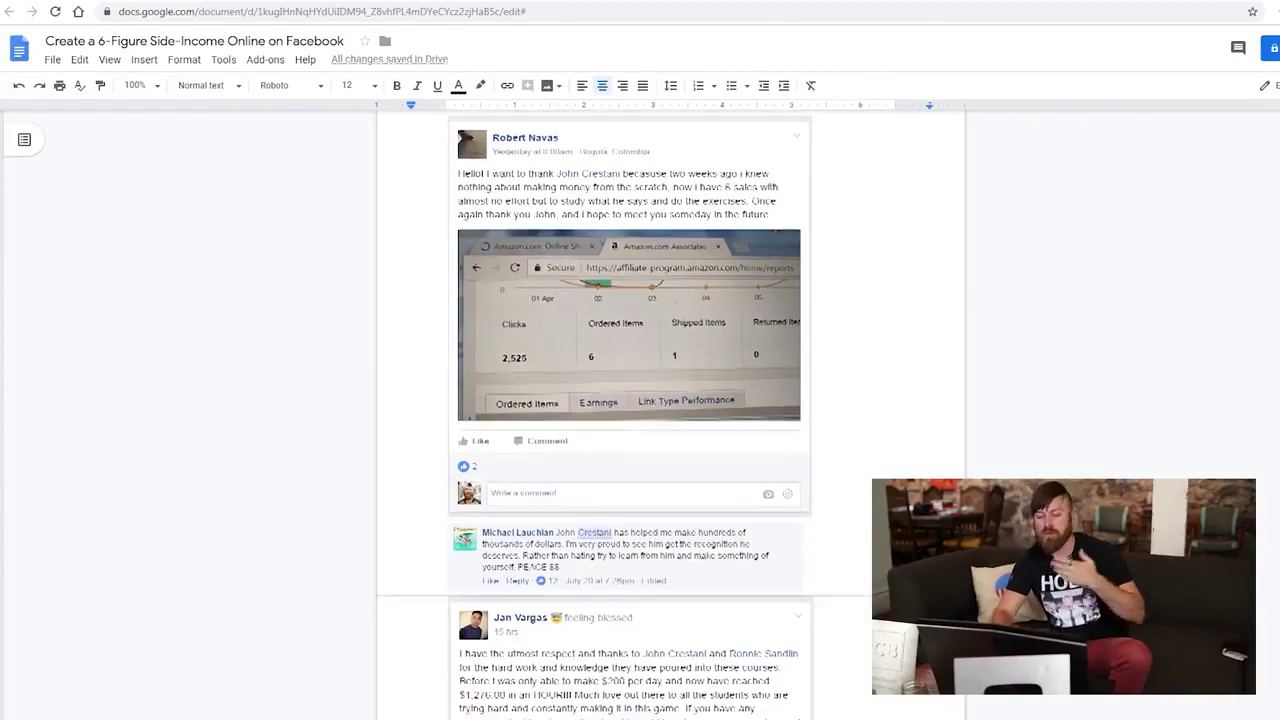
scroll(670, 460, down, 20)
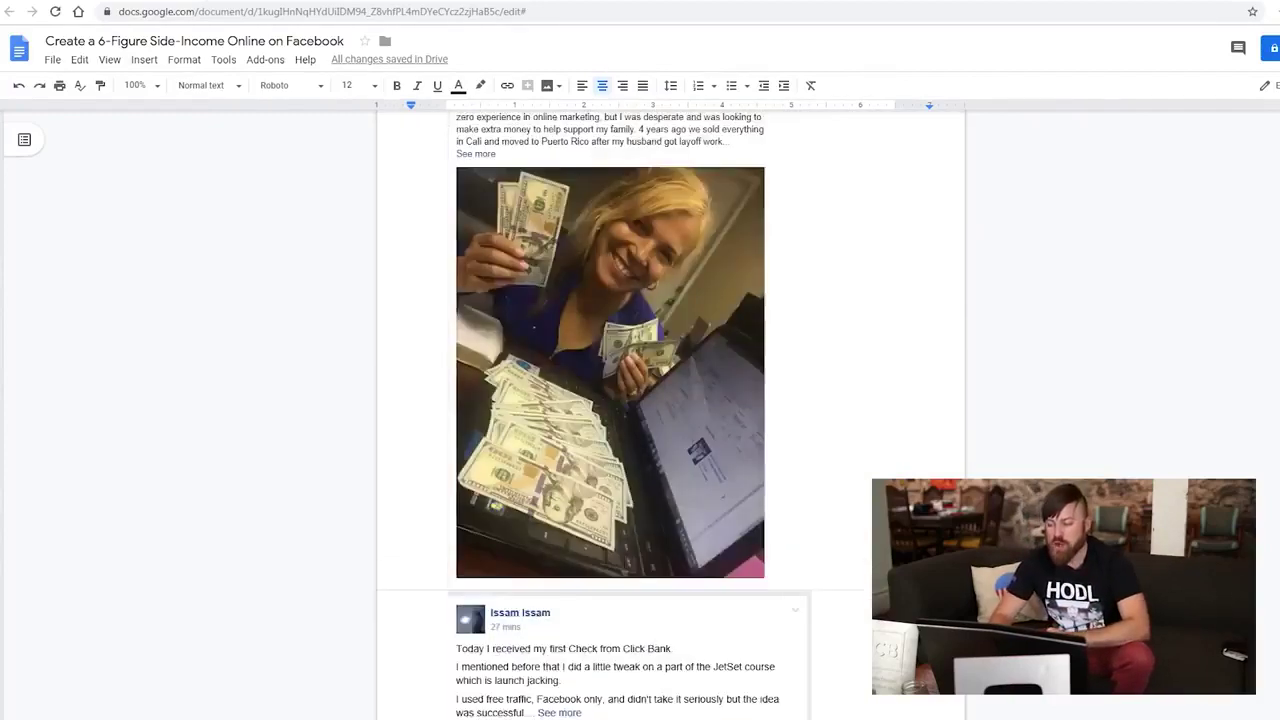
scroll(628, 460, down, 20)
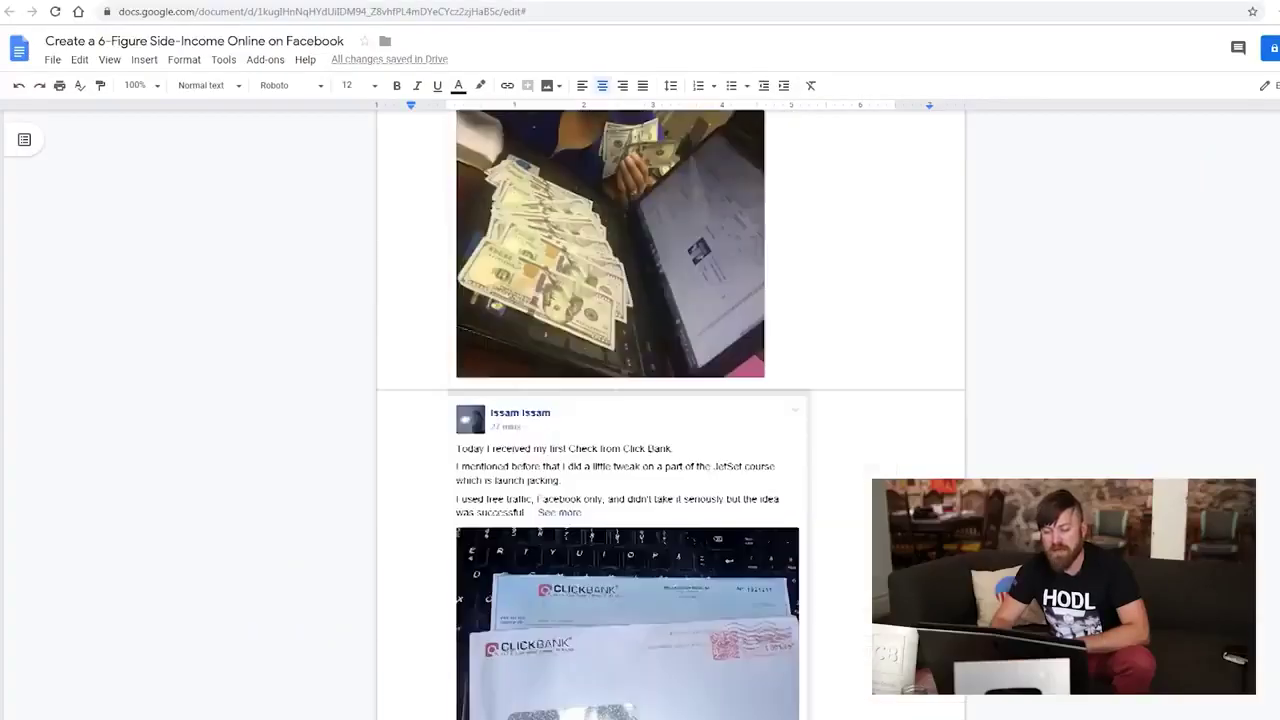
scroll(670, 410, up, 15)
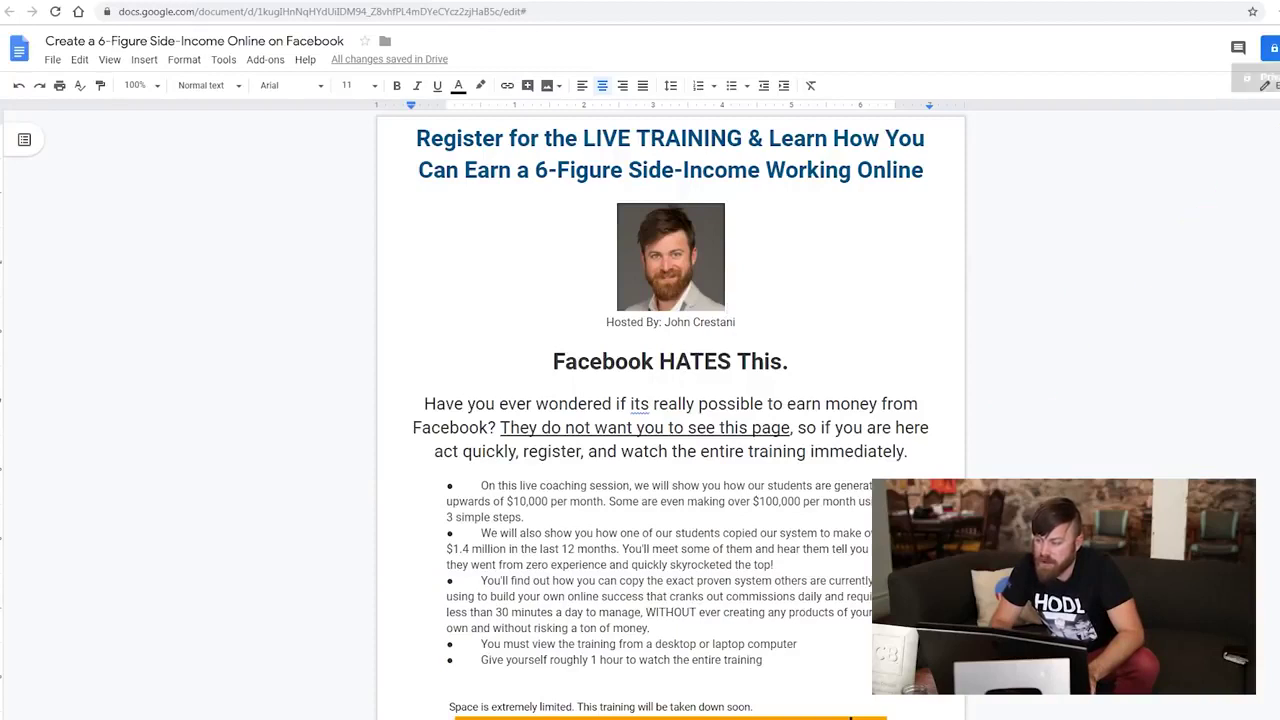
click(1272, 48)
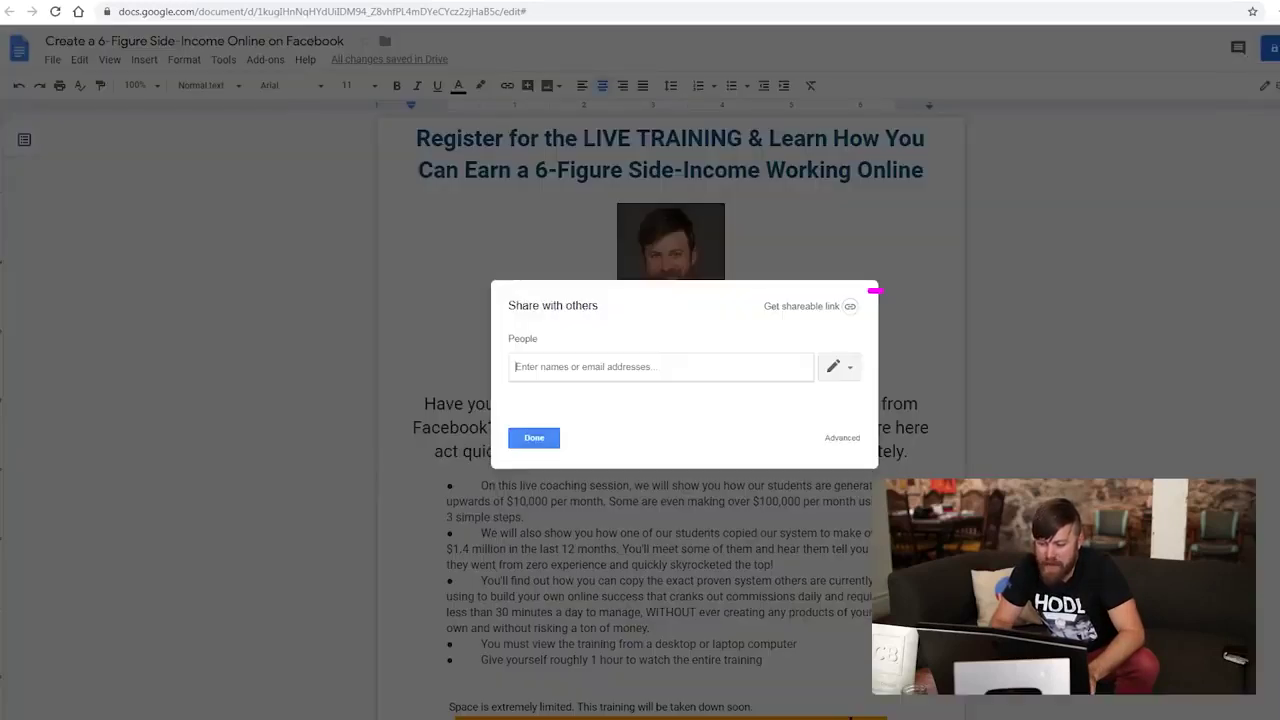
Make the presell copy viewable by anyone with the link, copy that link, and head to Bitly
mouse_move(869, 290)
mouse_down()
mouse_move(798, 284)
mouse_move(858, 338)
mouse_move(726, 290)
mouse_move(880, 345)
mouse_move(710, 300)
mouse_move(920, 290)
mouse_up()
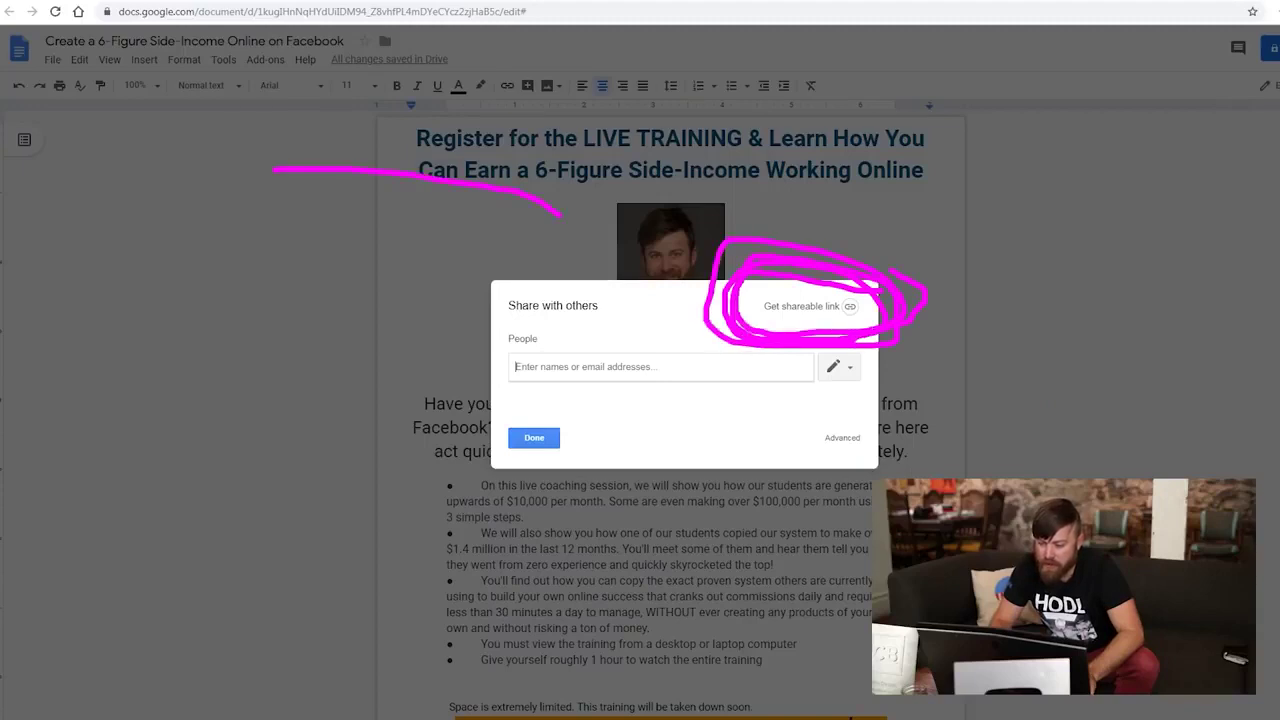
click(801, 306)
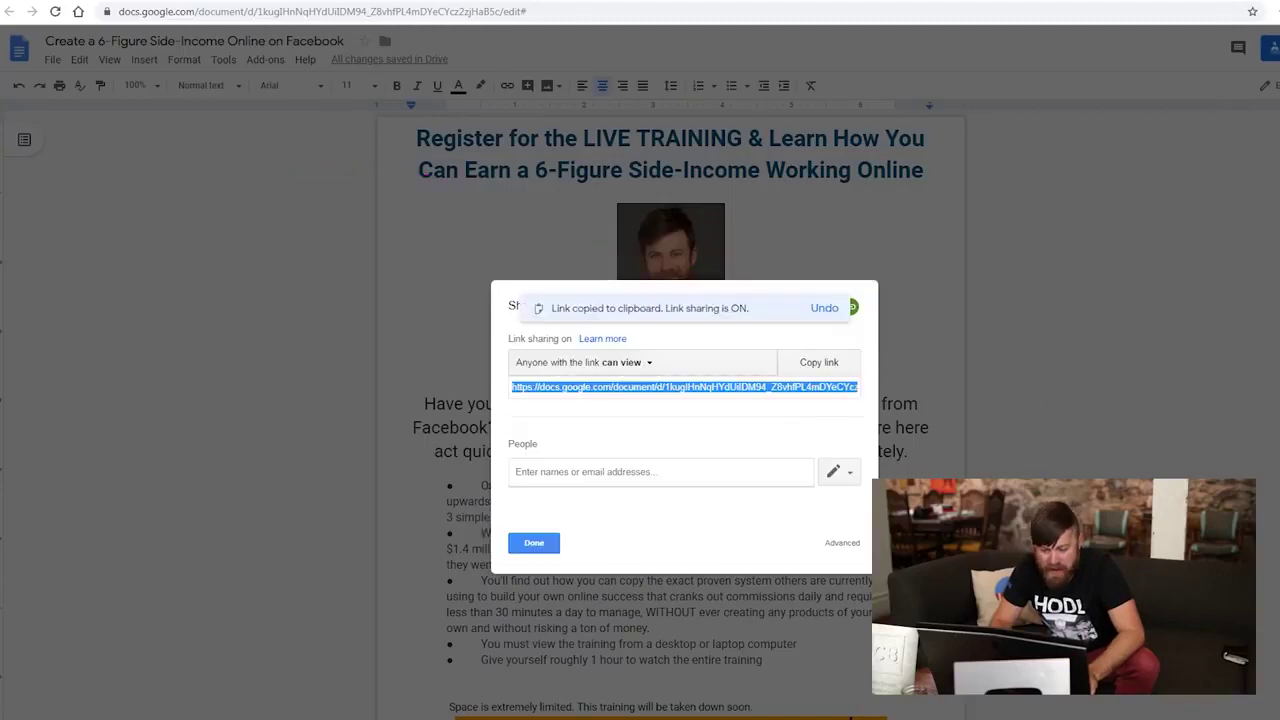
drag(516, 371, 678, 373)
right_click(653, 387)
key(Escape)
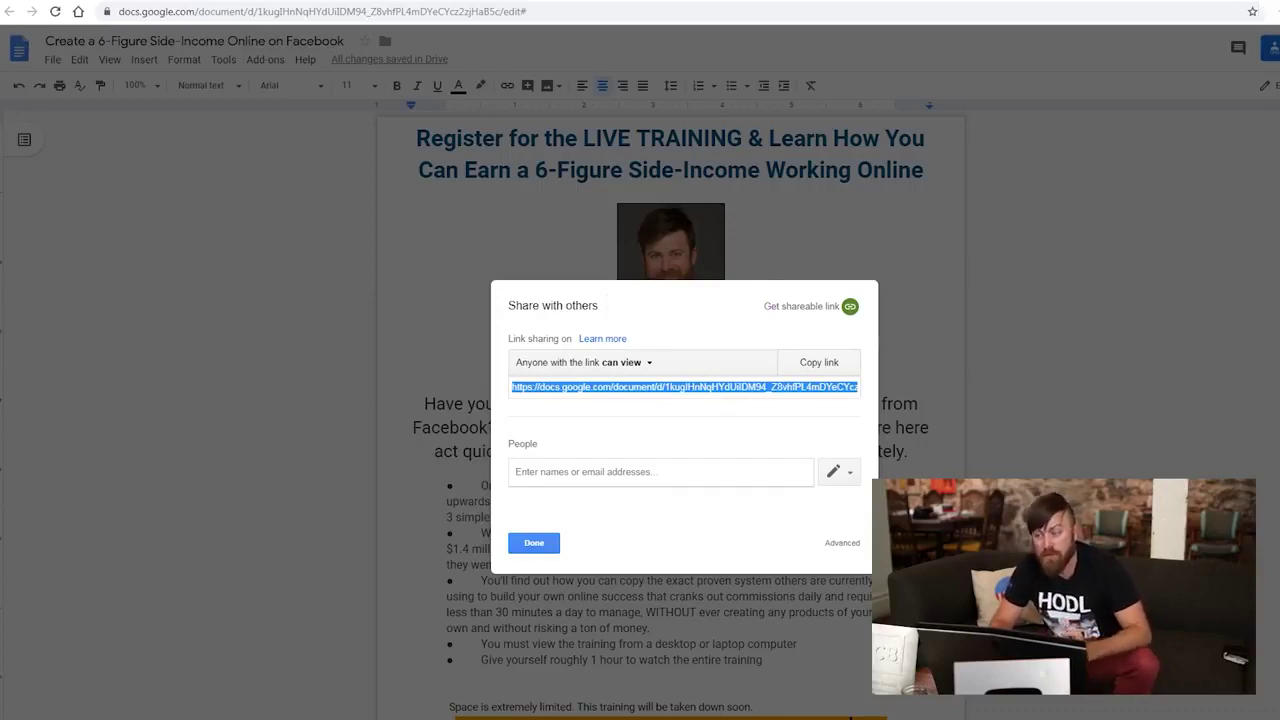
key(ctrl+t)
text(bitly.com)
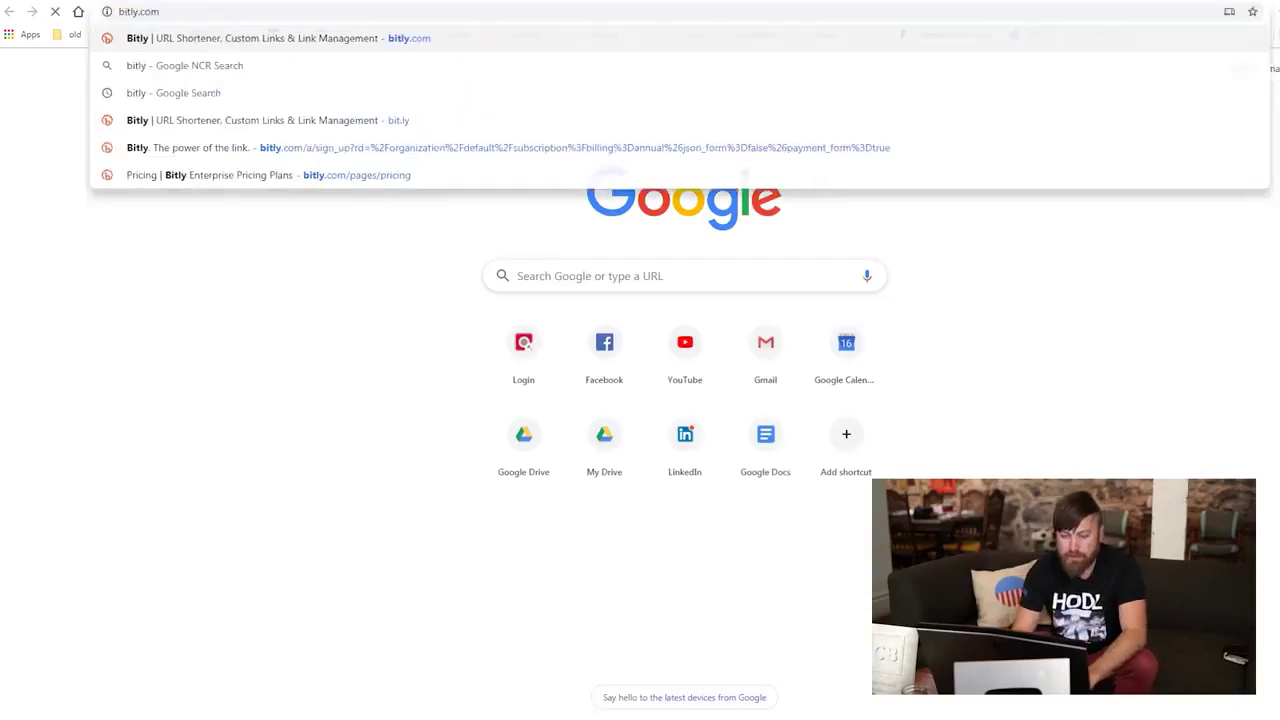
key(ctrl+plus)
key(ctrl+plus)
key(ctrl+plus)
drag(60, 12, 62, 124)
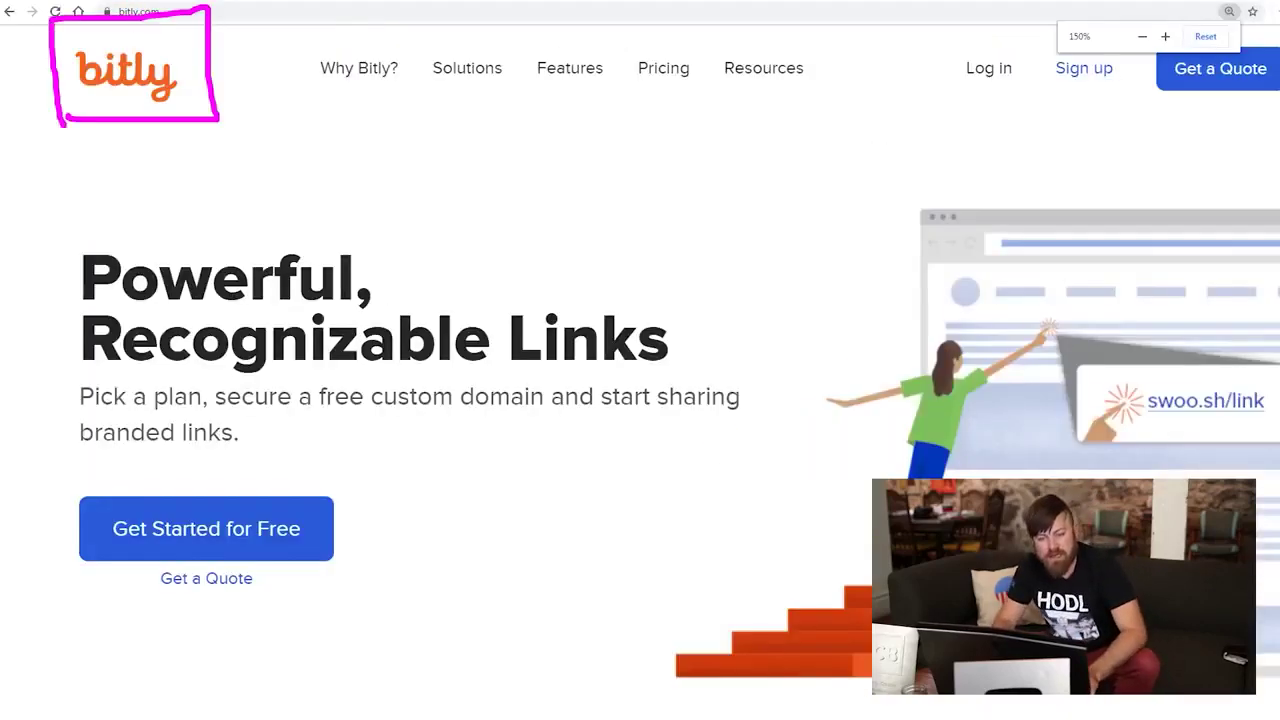
scroll(640, 418, down, 4)
click(500, 419)
key(ctrl+v)
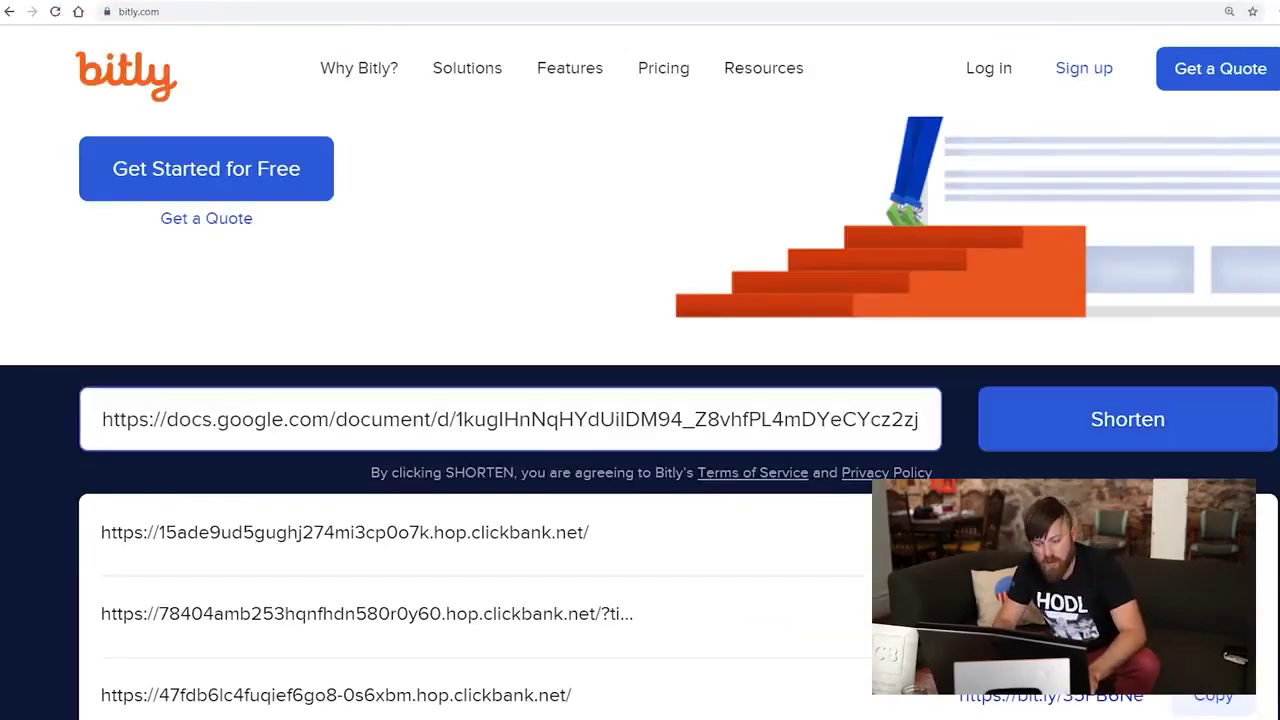
key(Return)
key(Return)
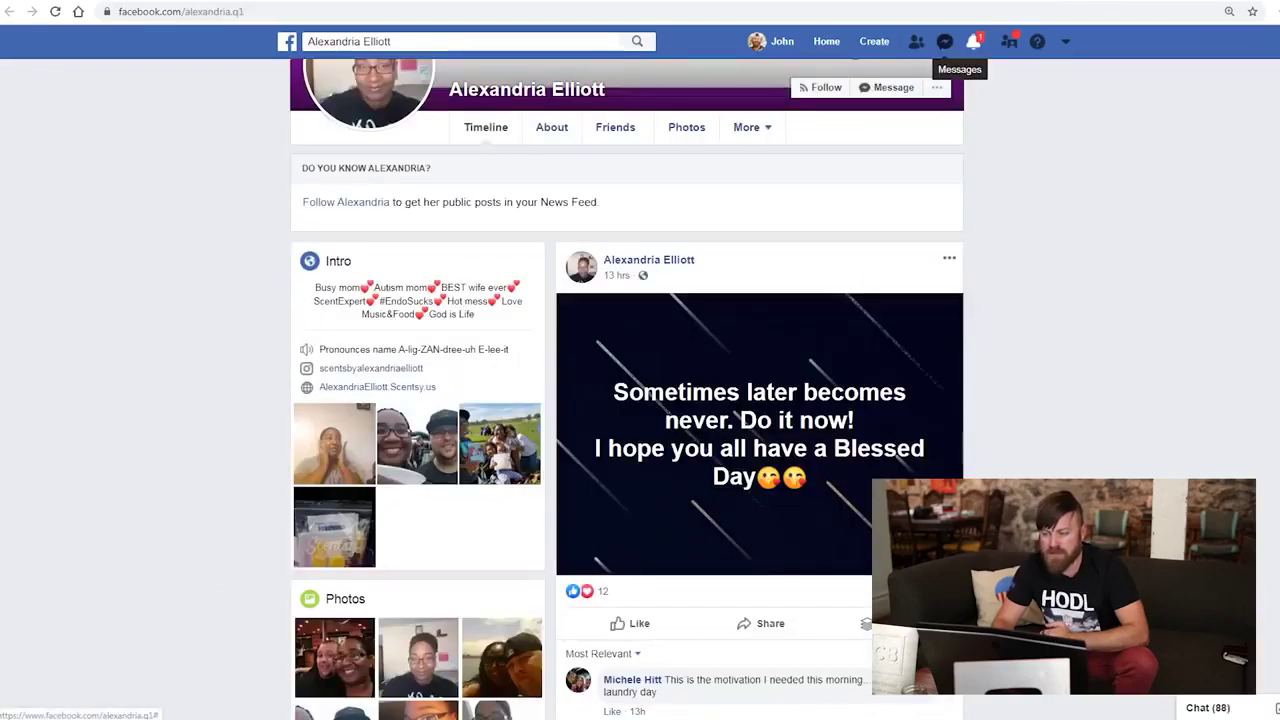
scroll(944, 41, up, 1)
Scroll up in the JVS, SAS Proven Message Swipes document to its Facebook section
scroll(944, 100, up, 2)
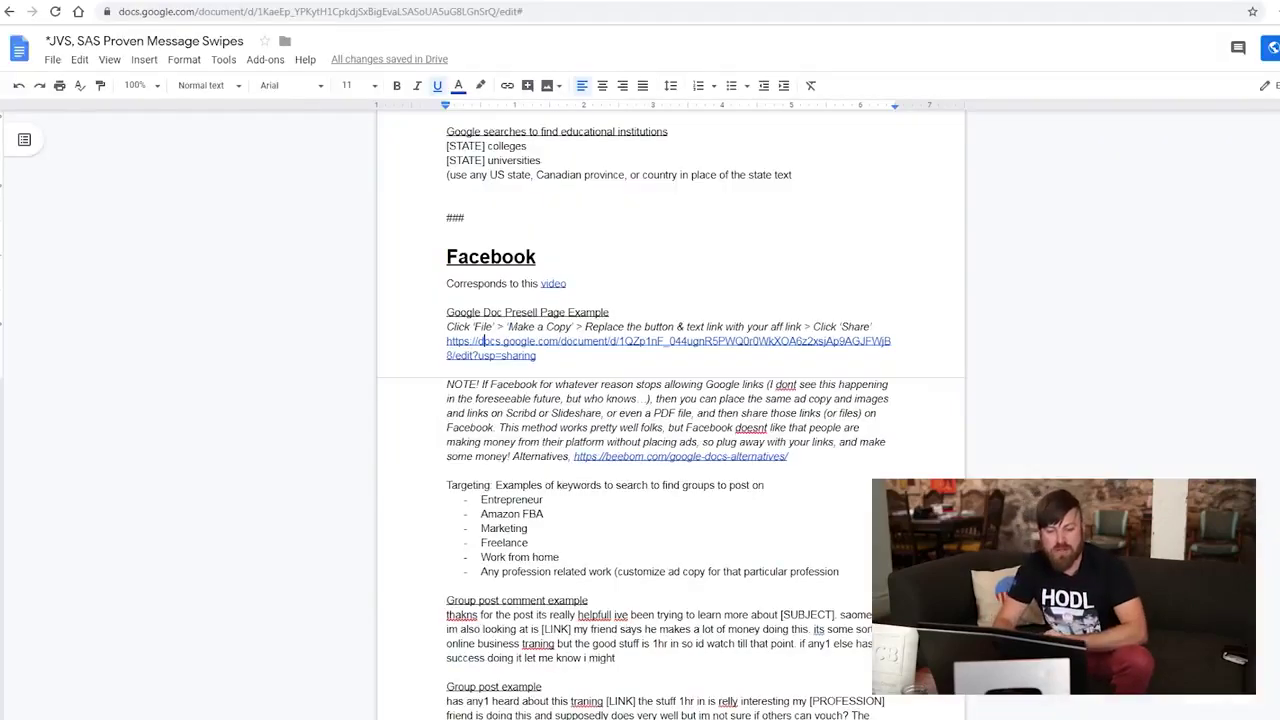
scroll(481, 341, down, 6)
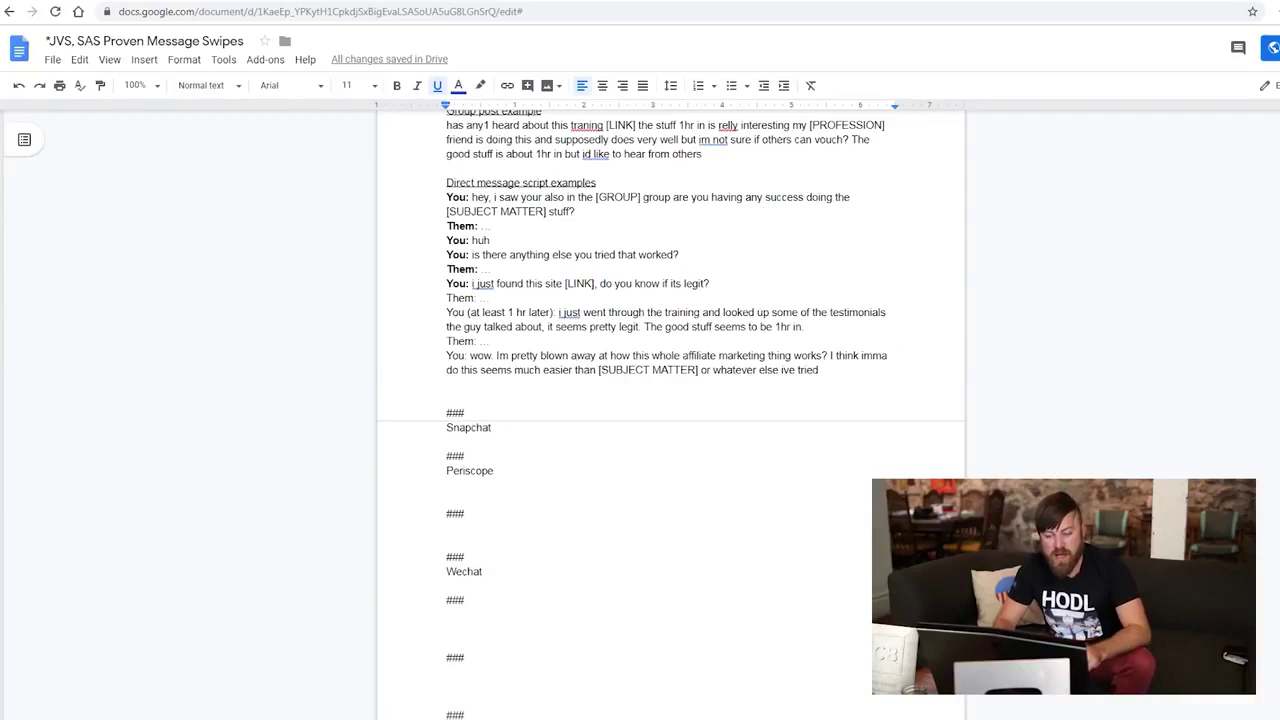
double_click(485, 226)
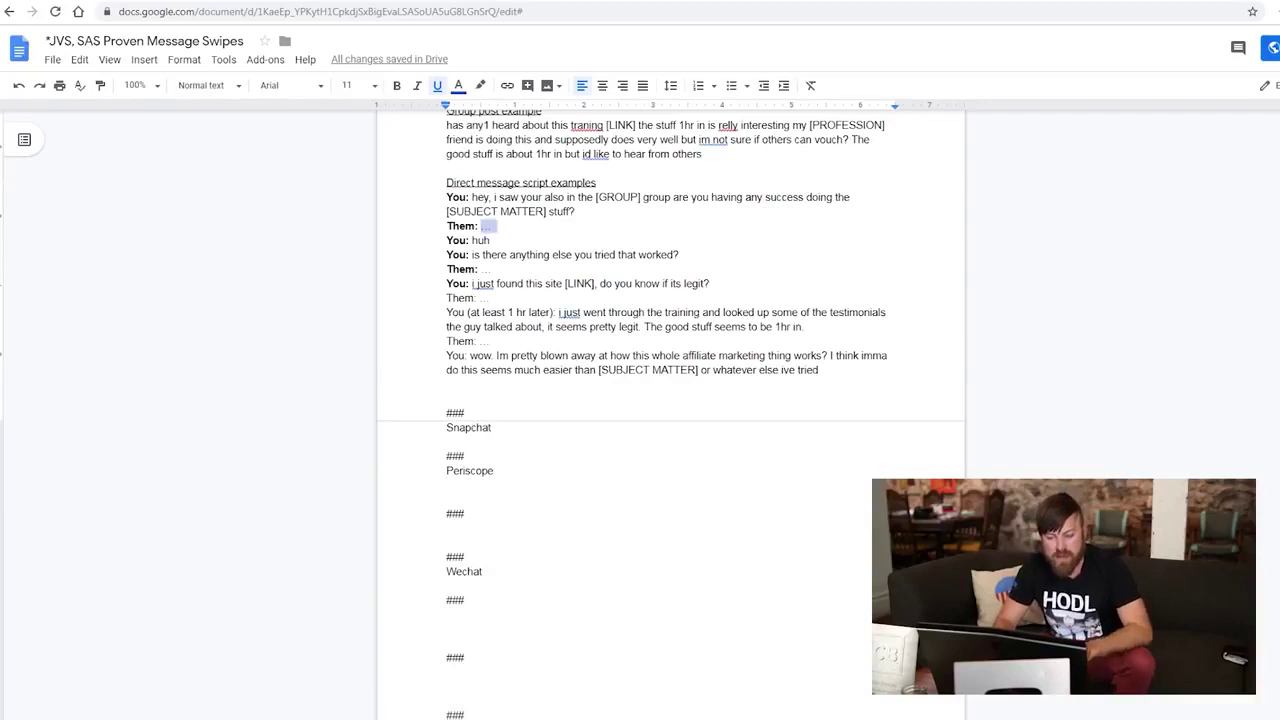
click(680, 254)
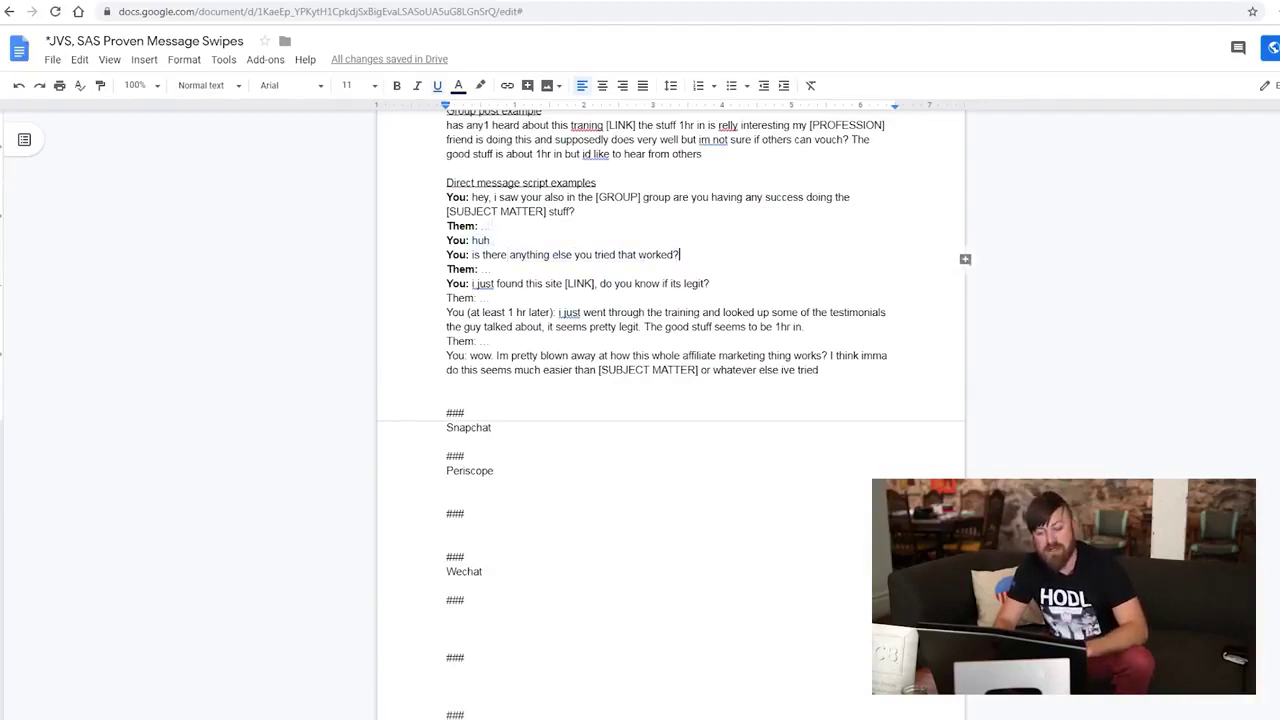
click(481, 269)
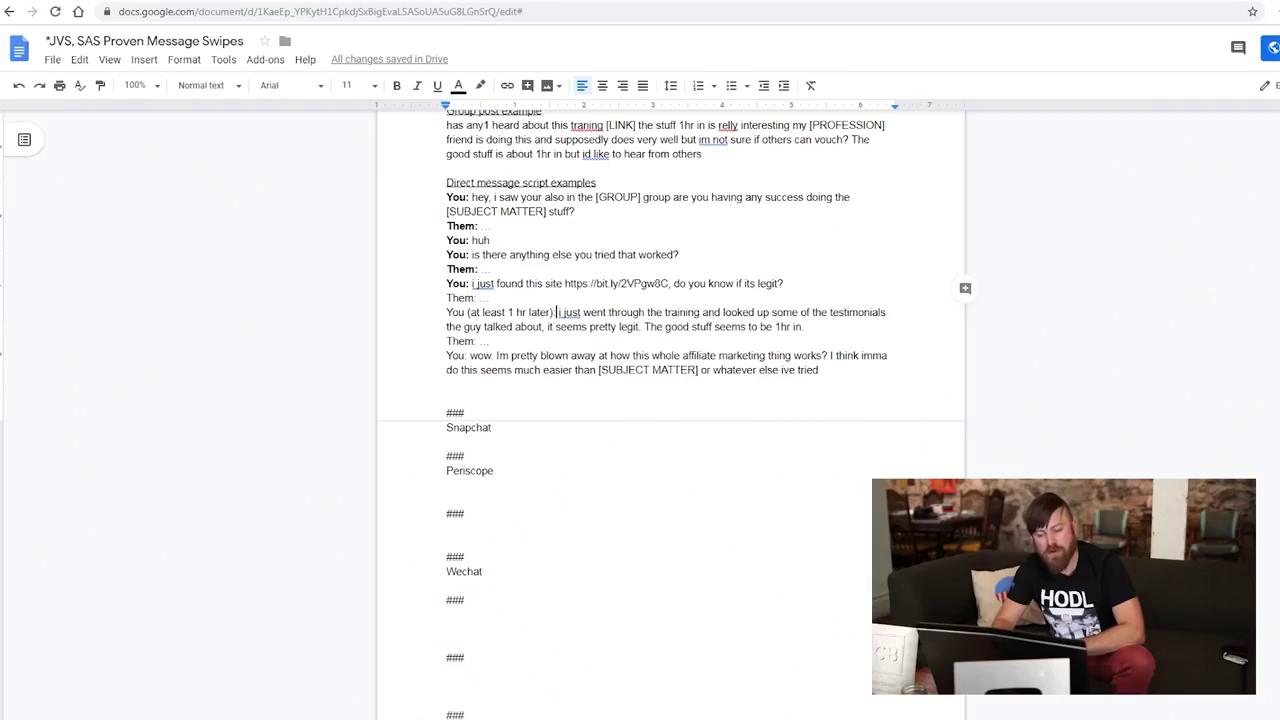
key(shift+Down)
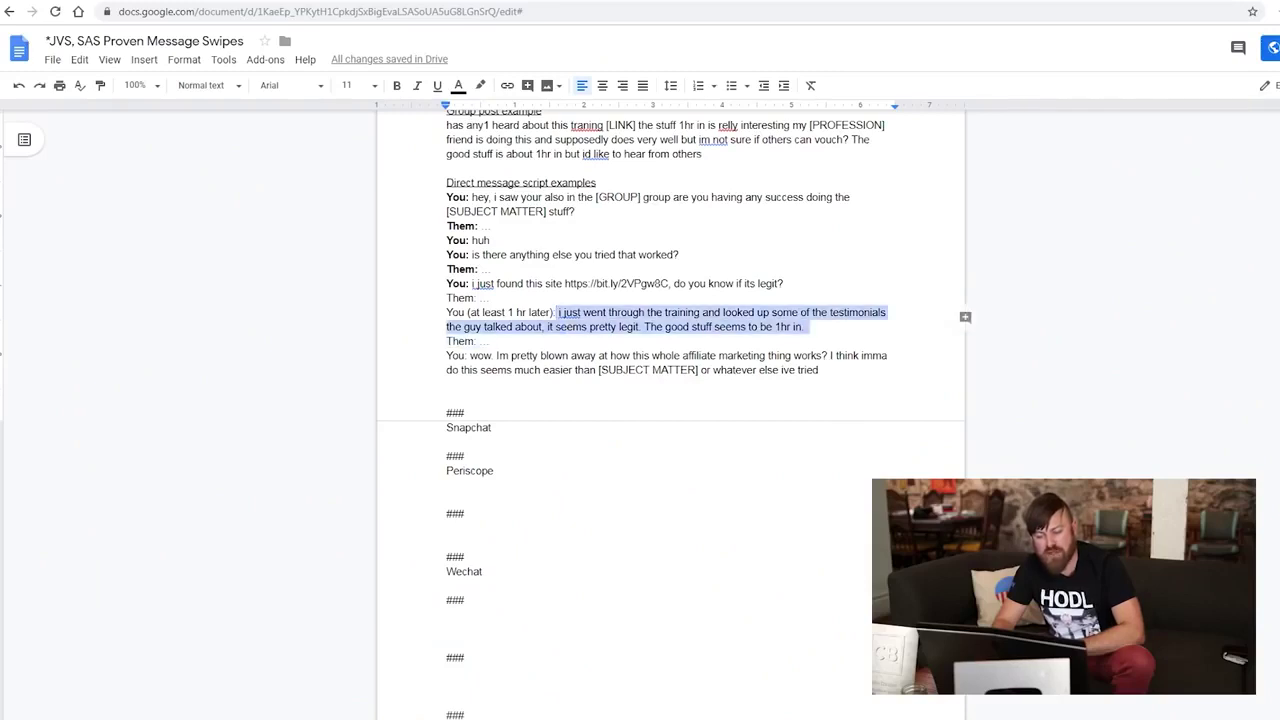
click(470, 355)
key(shift+Down)
key(shift+Down)
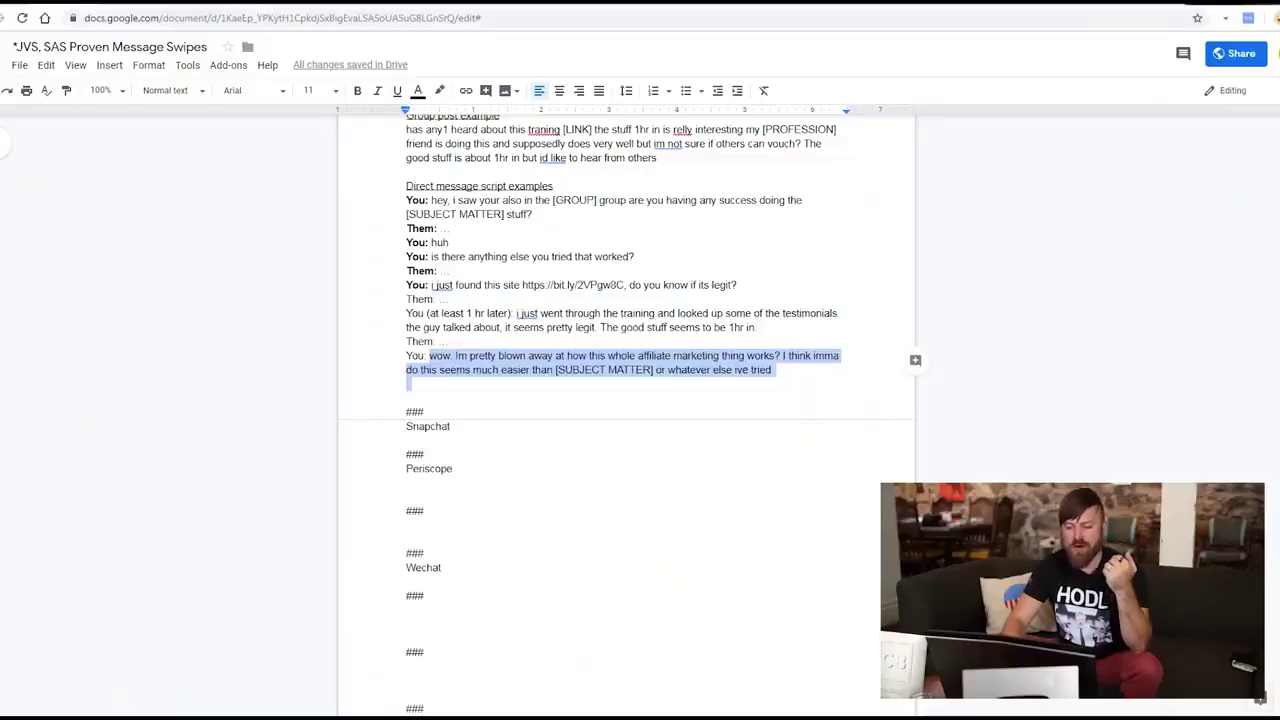
Switch back to the presell document and scroll to its Facebook HATES This section
key(ctrl+Tab)
scroll(626, 416, down, 1)
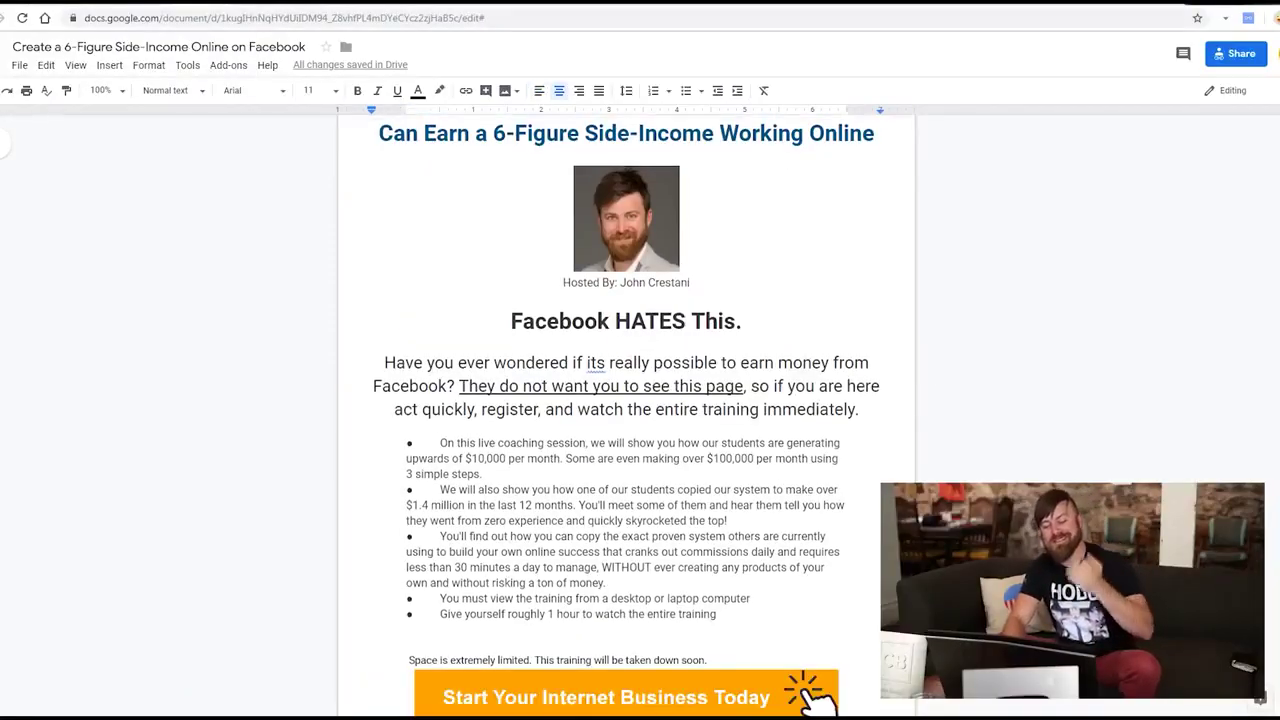